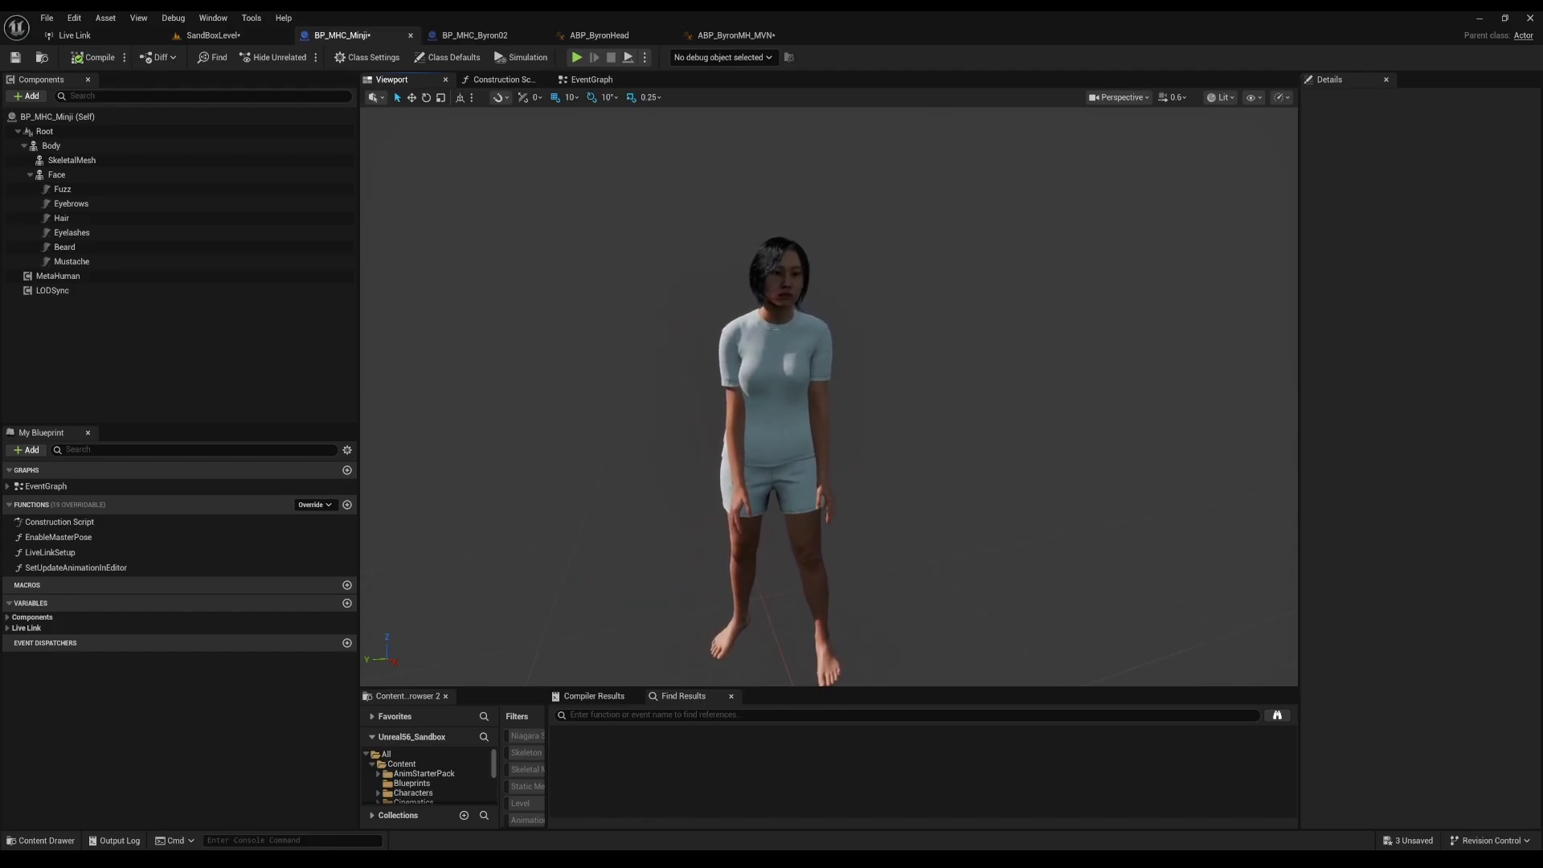
pyautogui.scroll(-3, 830, 397)
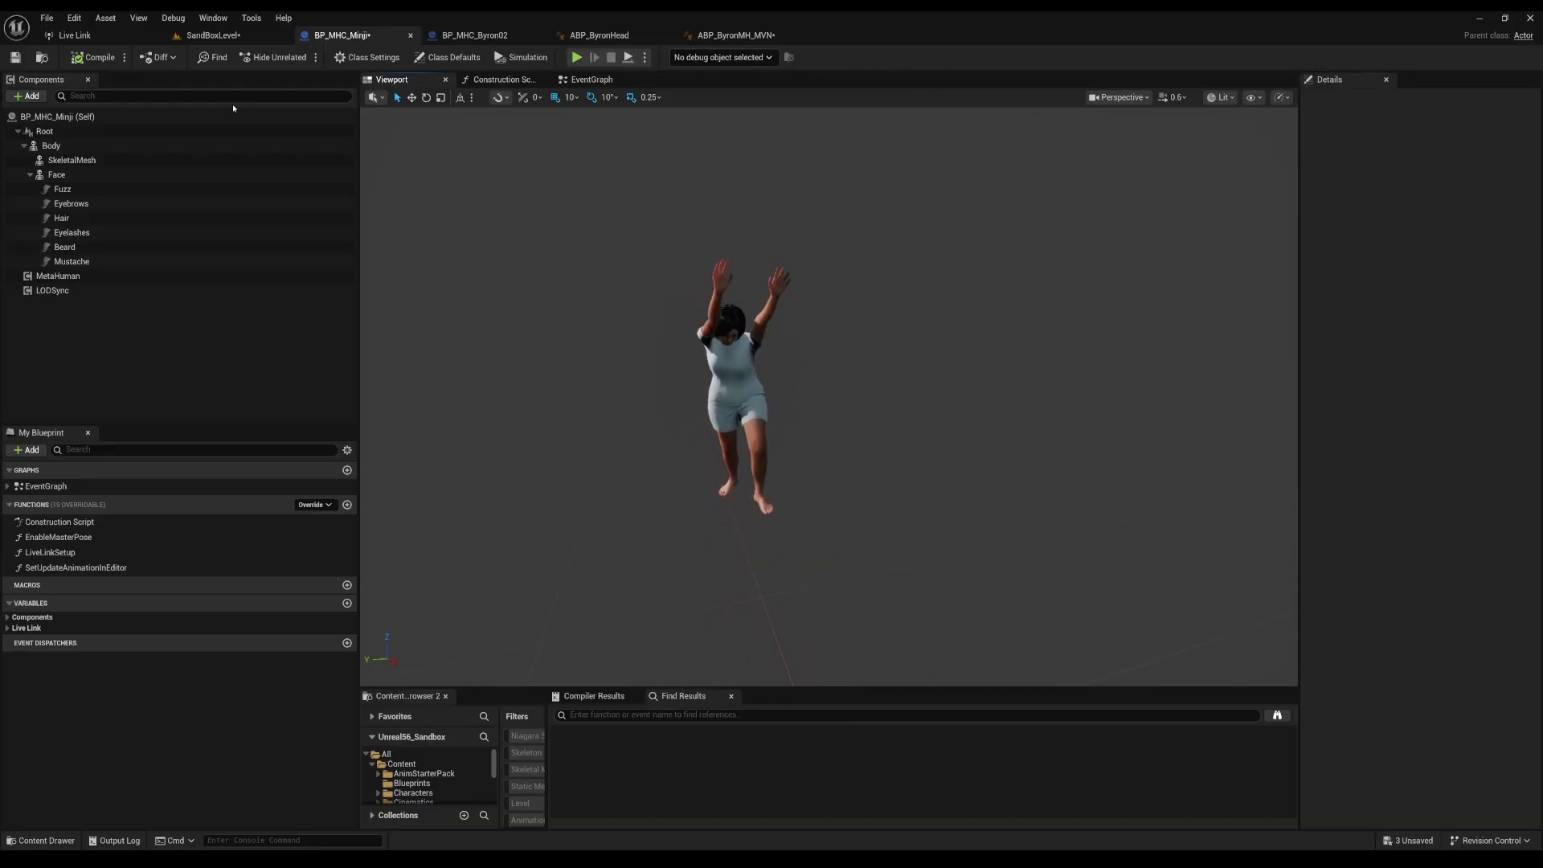
# Step: Select BP_MHC_Minji (Self) to show its Class Defaults, including the Live Link subject and ARKit options
pyautogui.click(113, 116)
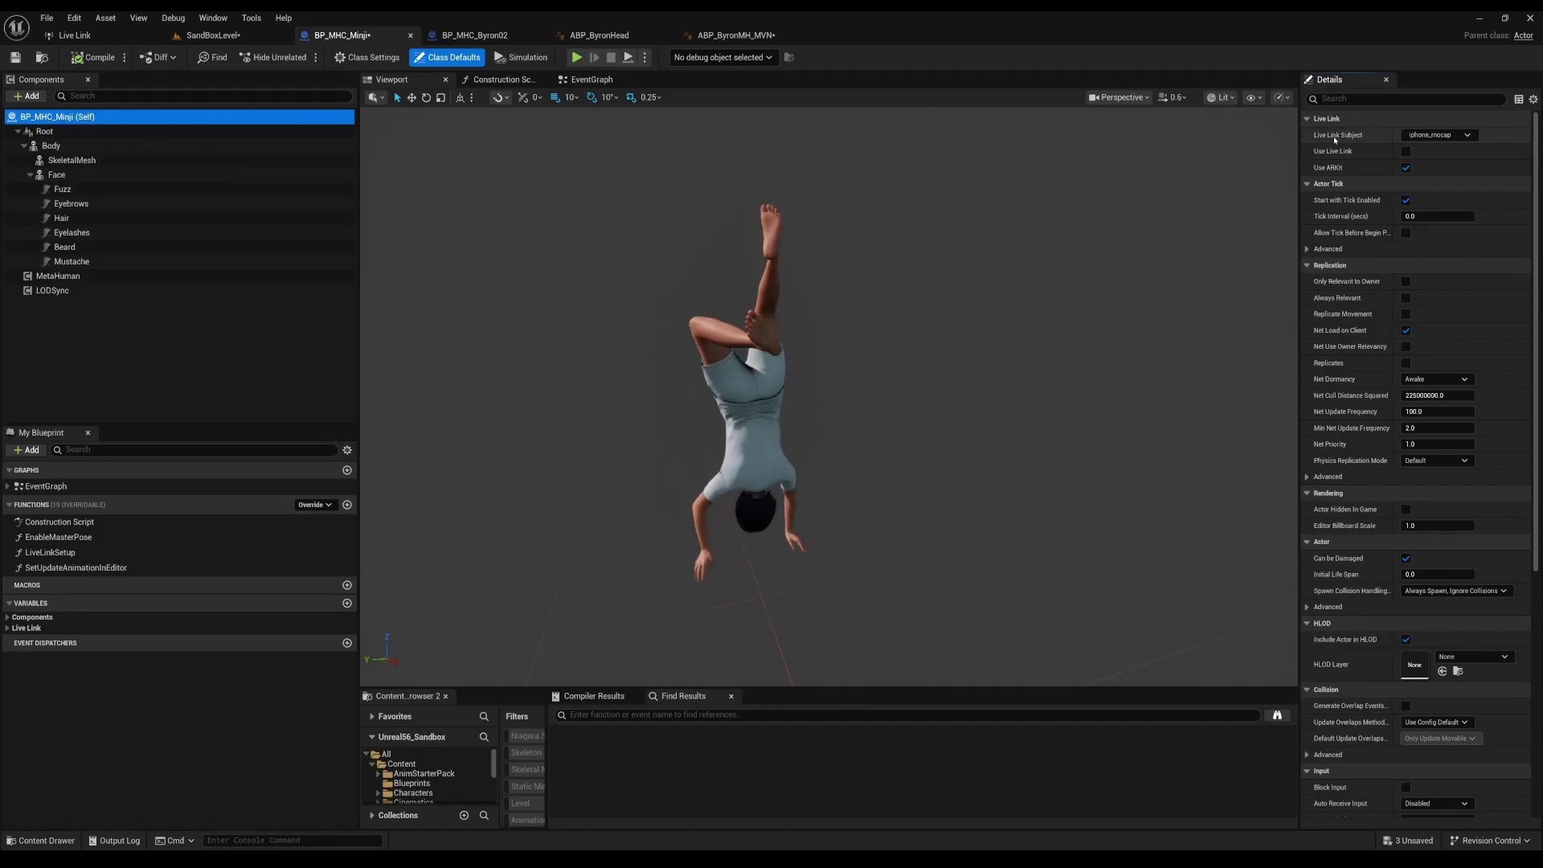
# Step: Keep iphone_mocap as the Live Link subject and toggle Use Live Link off and back on
pyautogui.click(1473, 135)
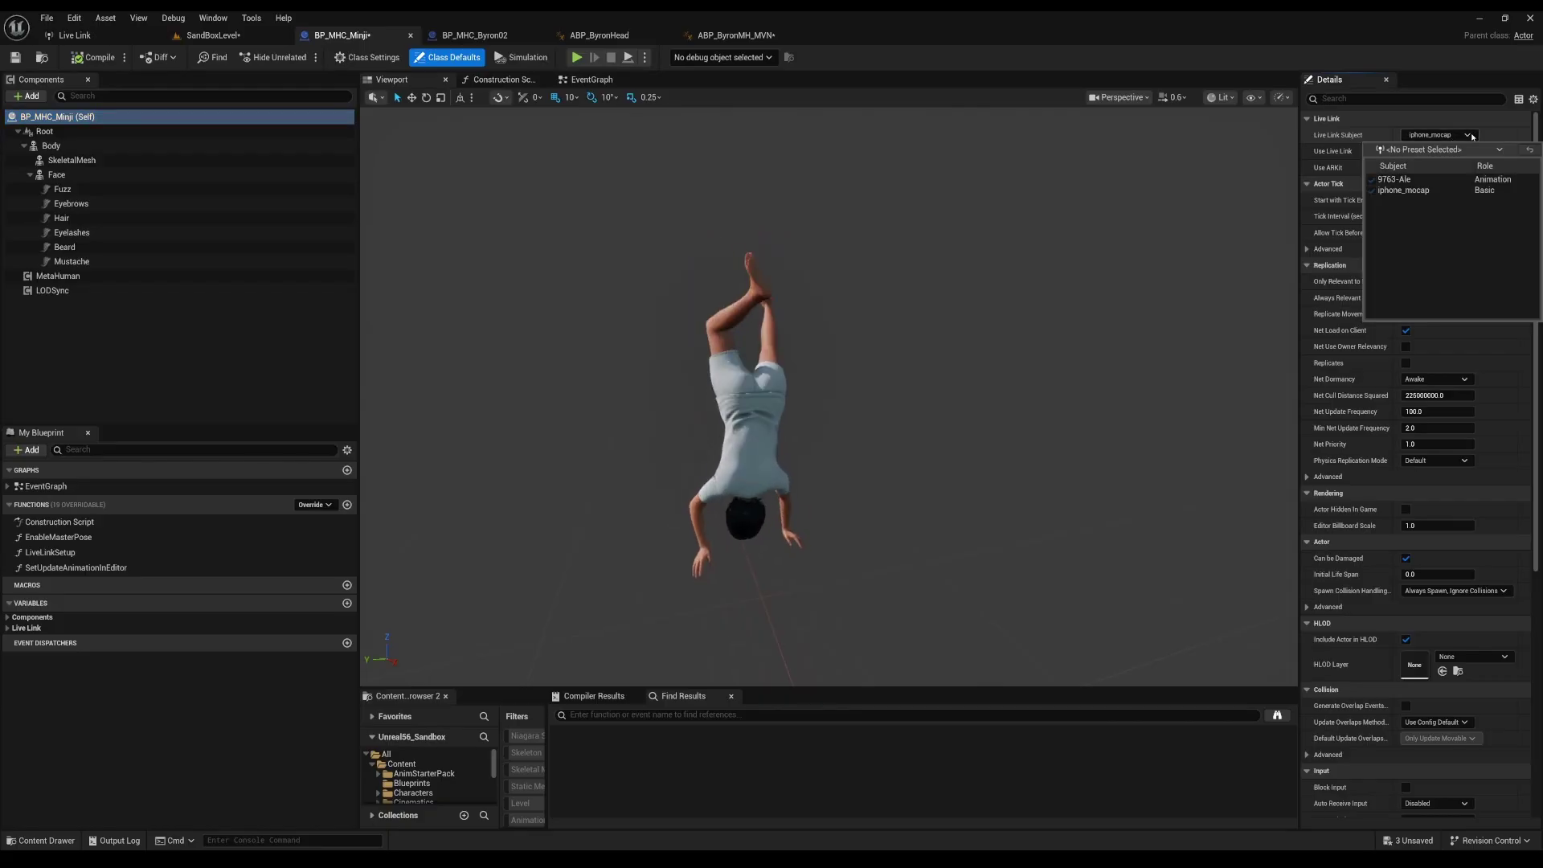
pyautogui.click(1405, 189)
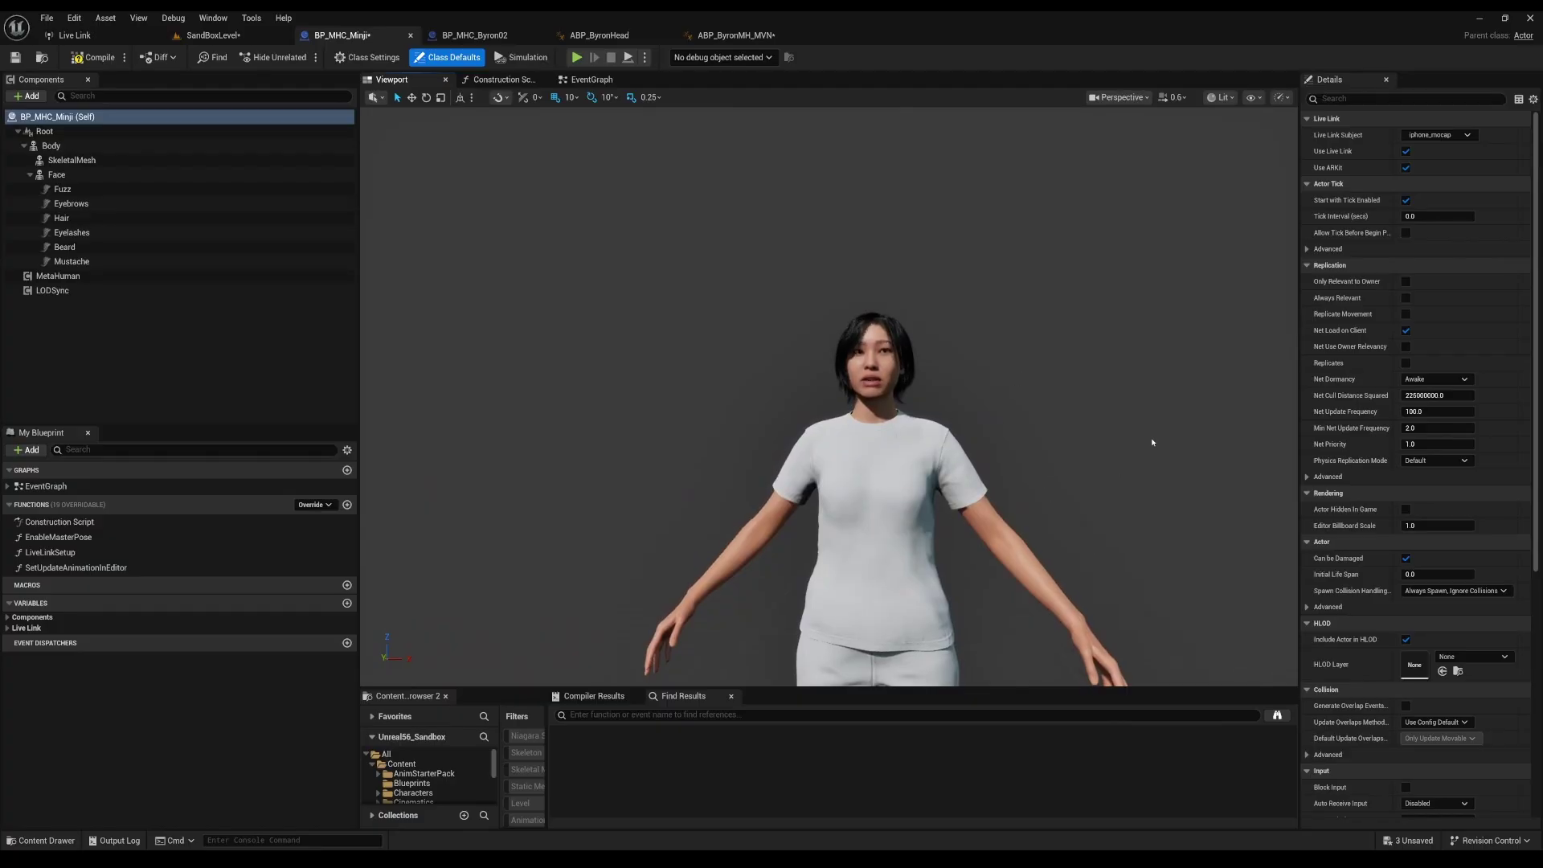
pyautogui.click(1406, 152)
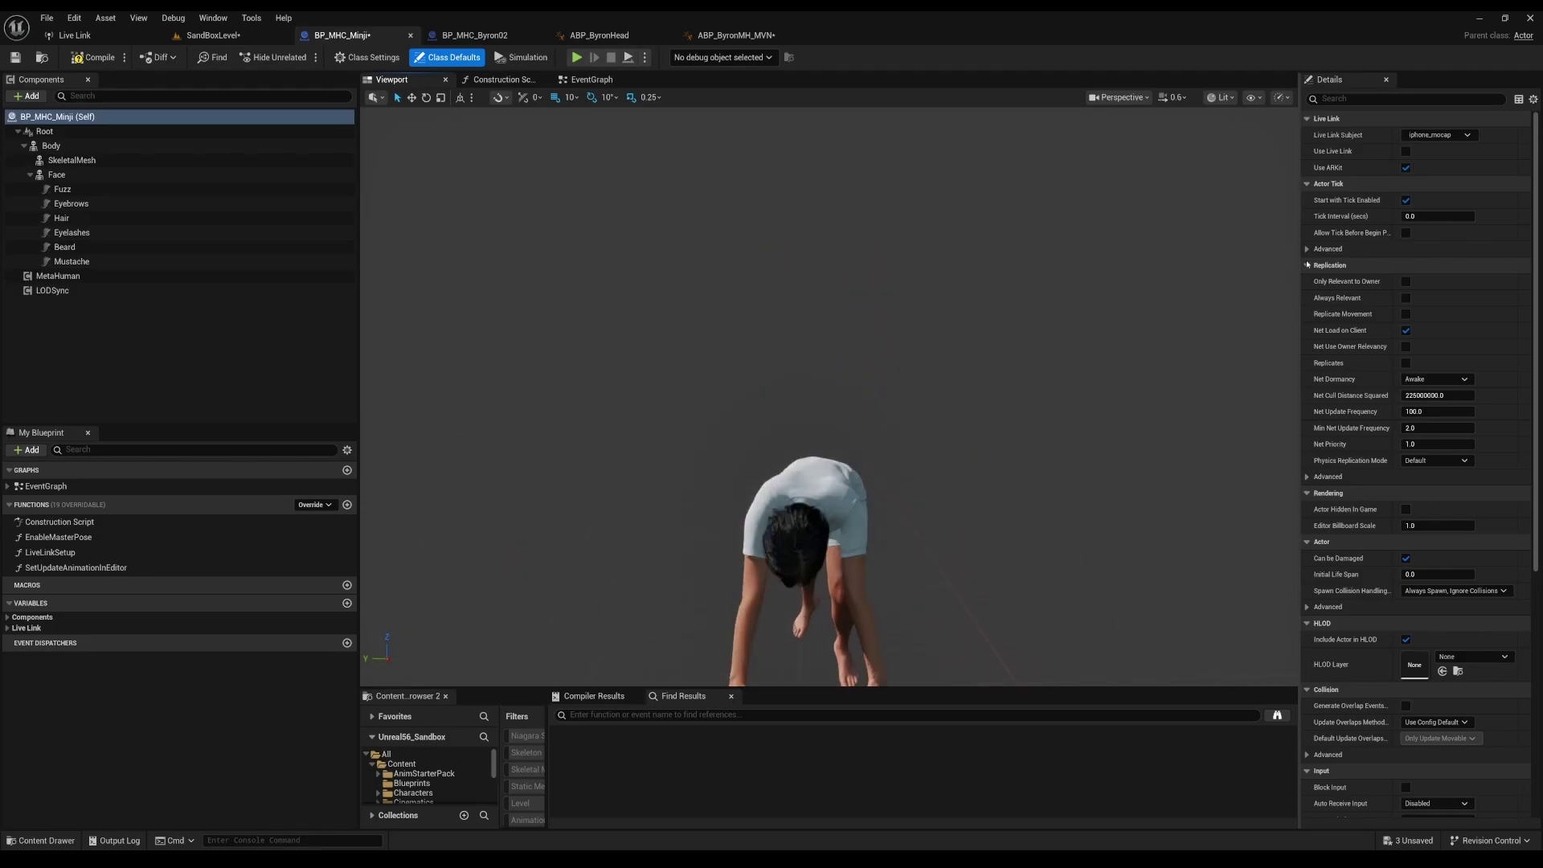
pyautogui.click(1406, 150)
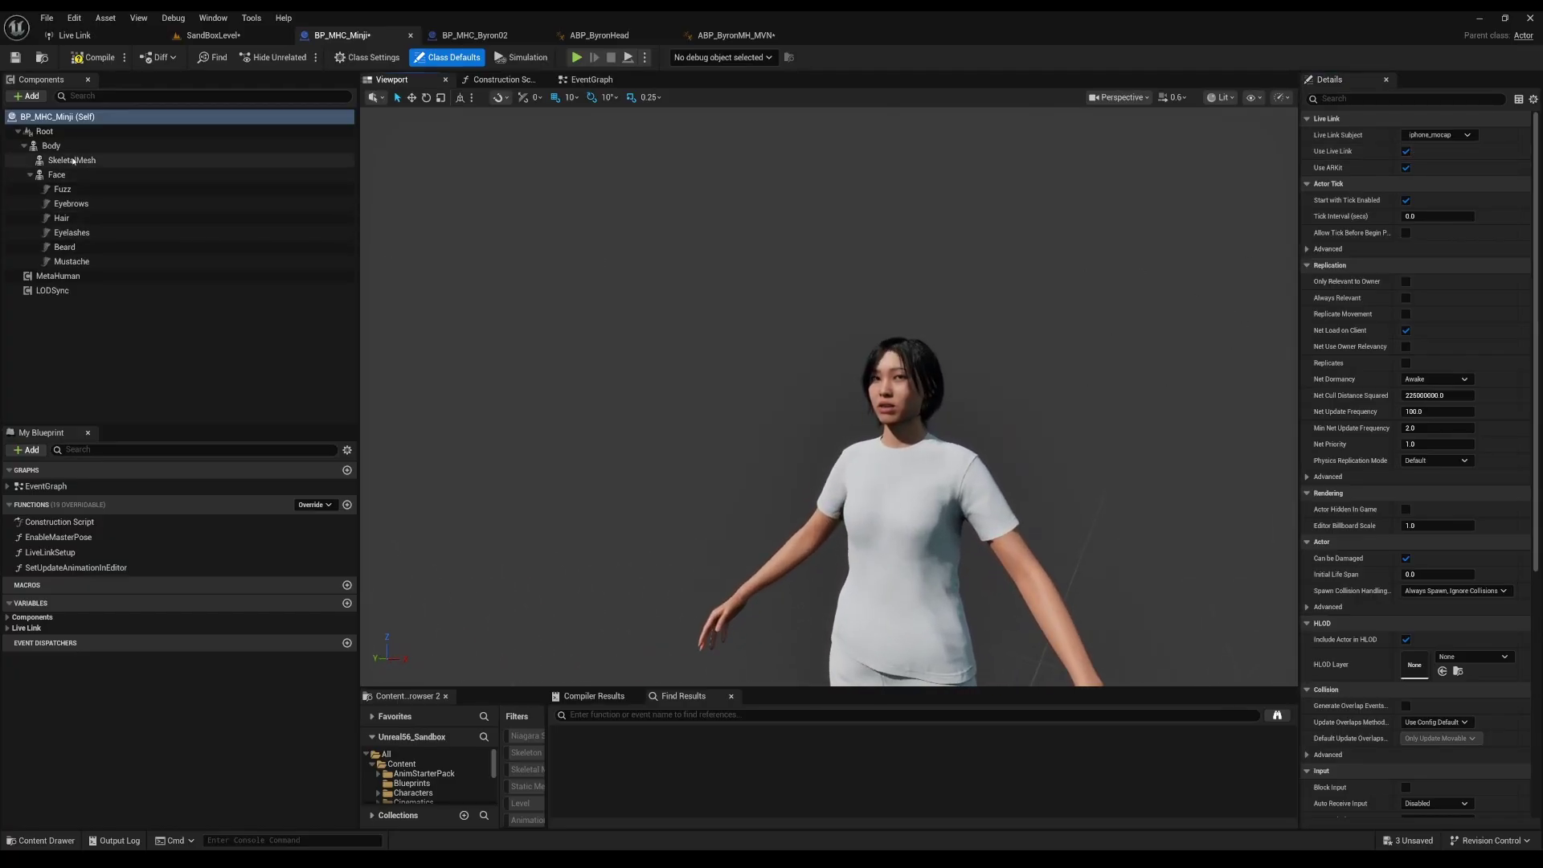
pyautogui.click(52, 145)
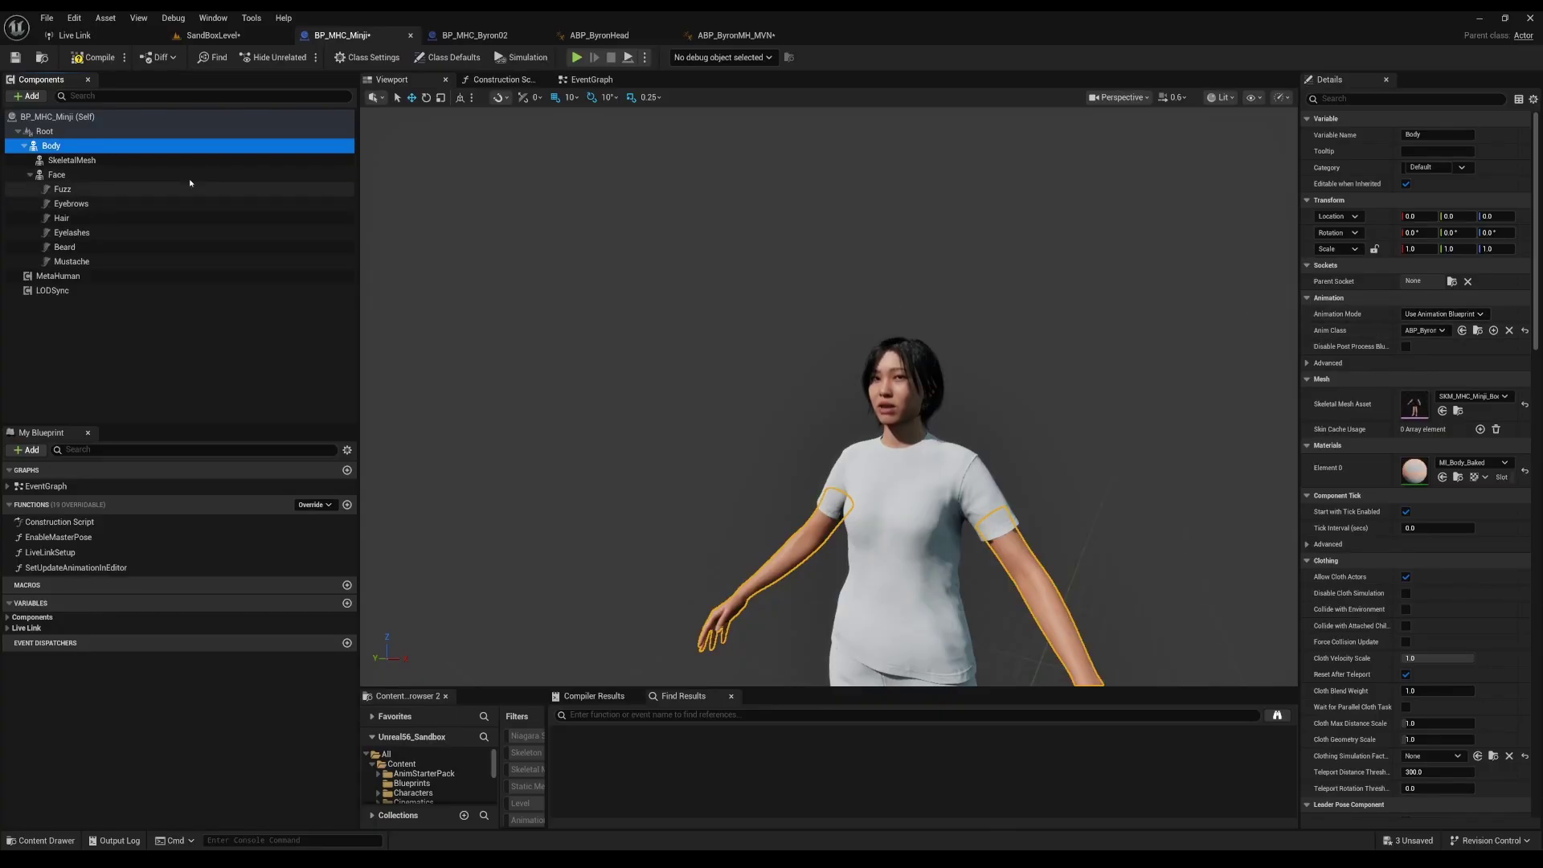
pyautogui.click(90, 159)
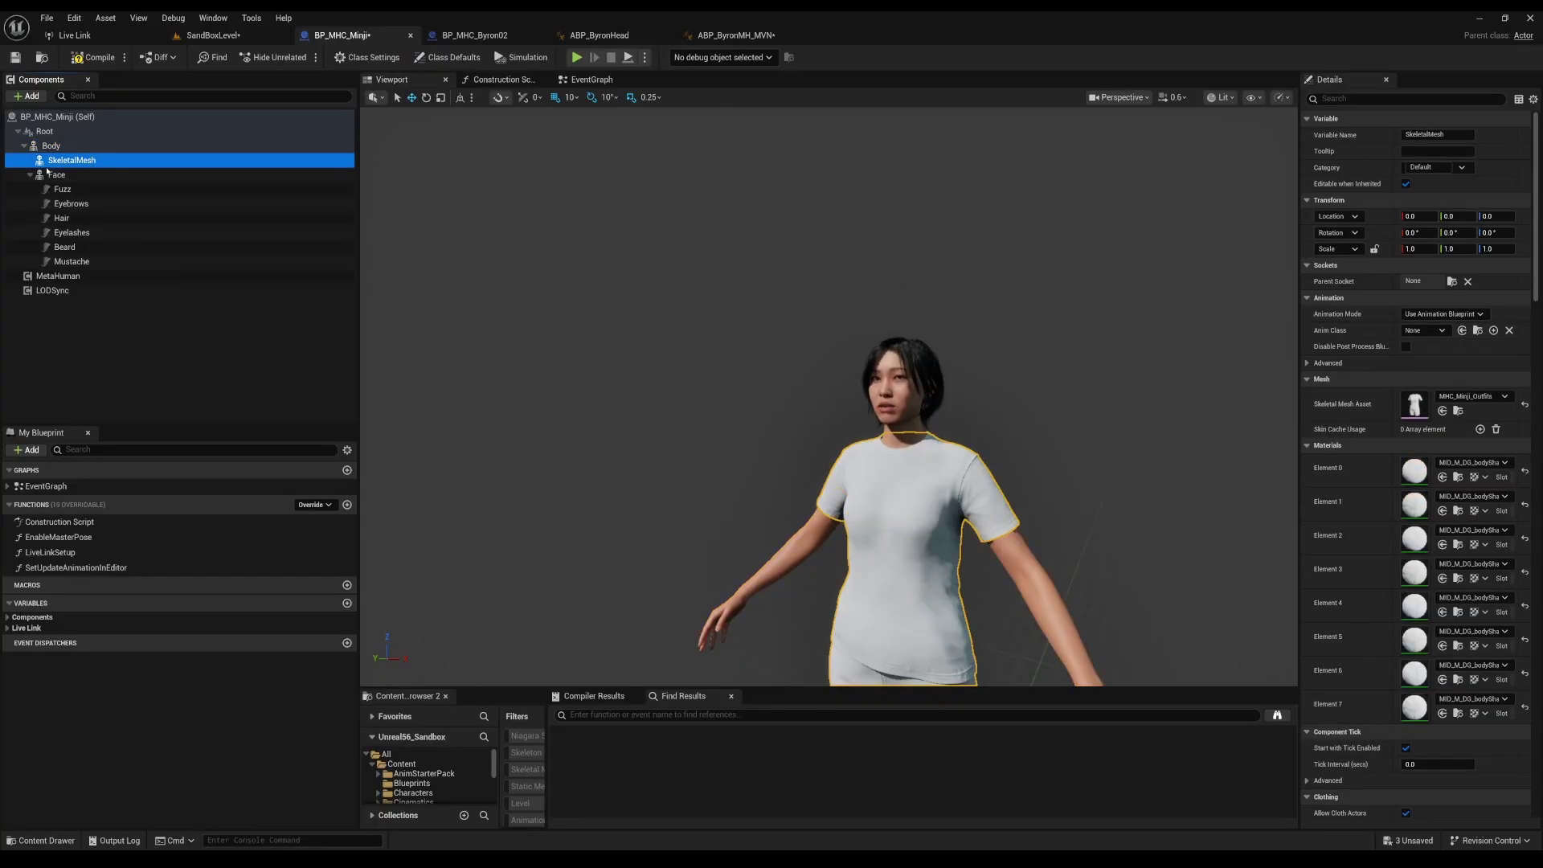
pyautogui.click(96, 59)
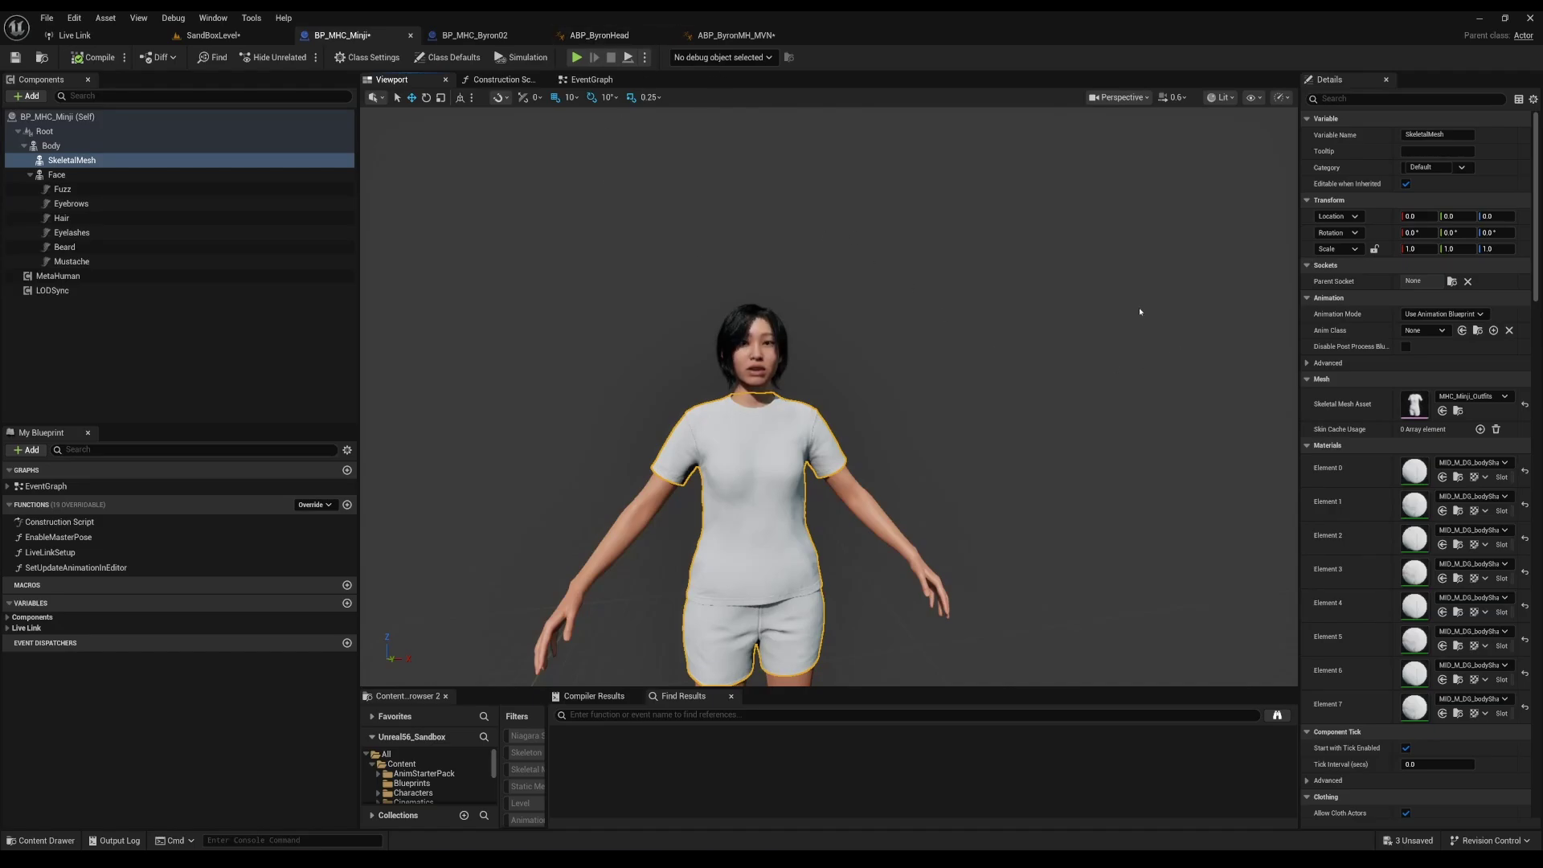
pyautogui.click(78, 117)
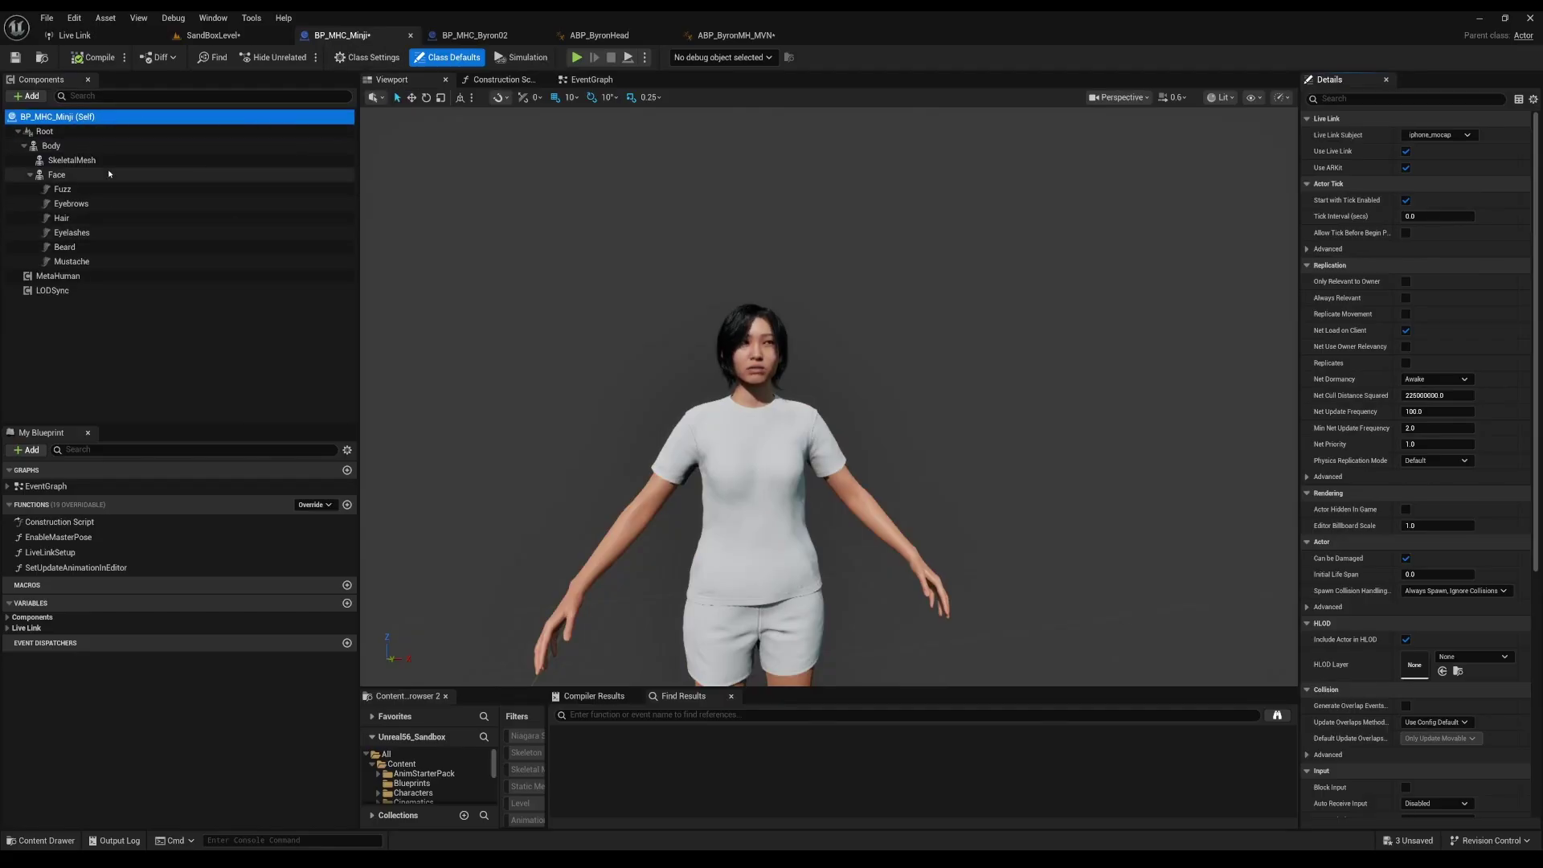
# Step: Uncheck Use Live Link on Minji, leaving iphone_mocap as the Live Link subject
pyautogui.click(1407, 152)
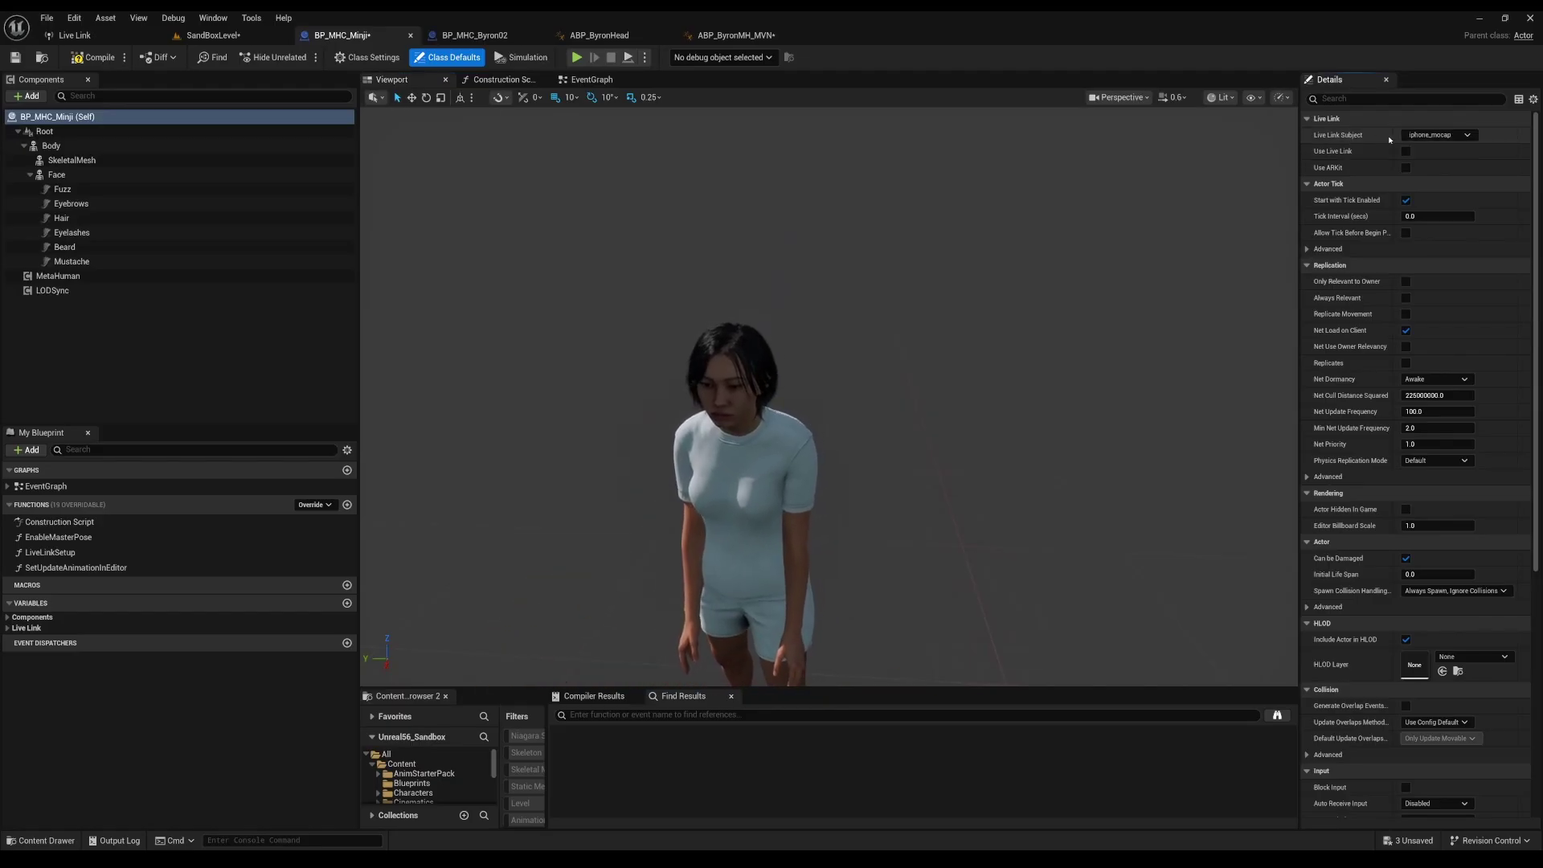
pyautogui.click(1467, 135)
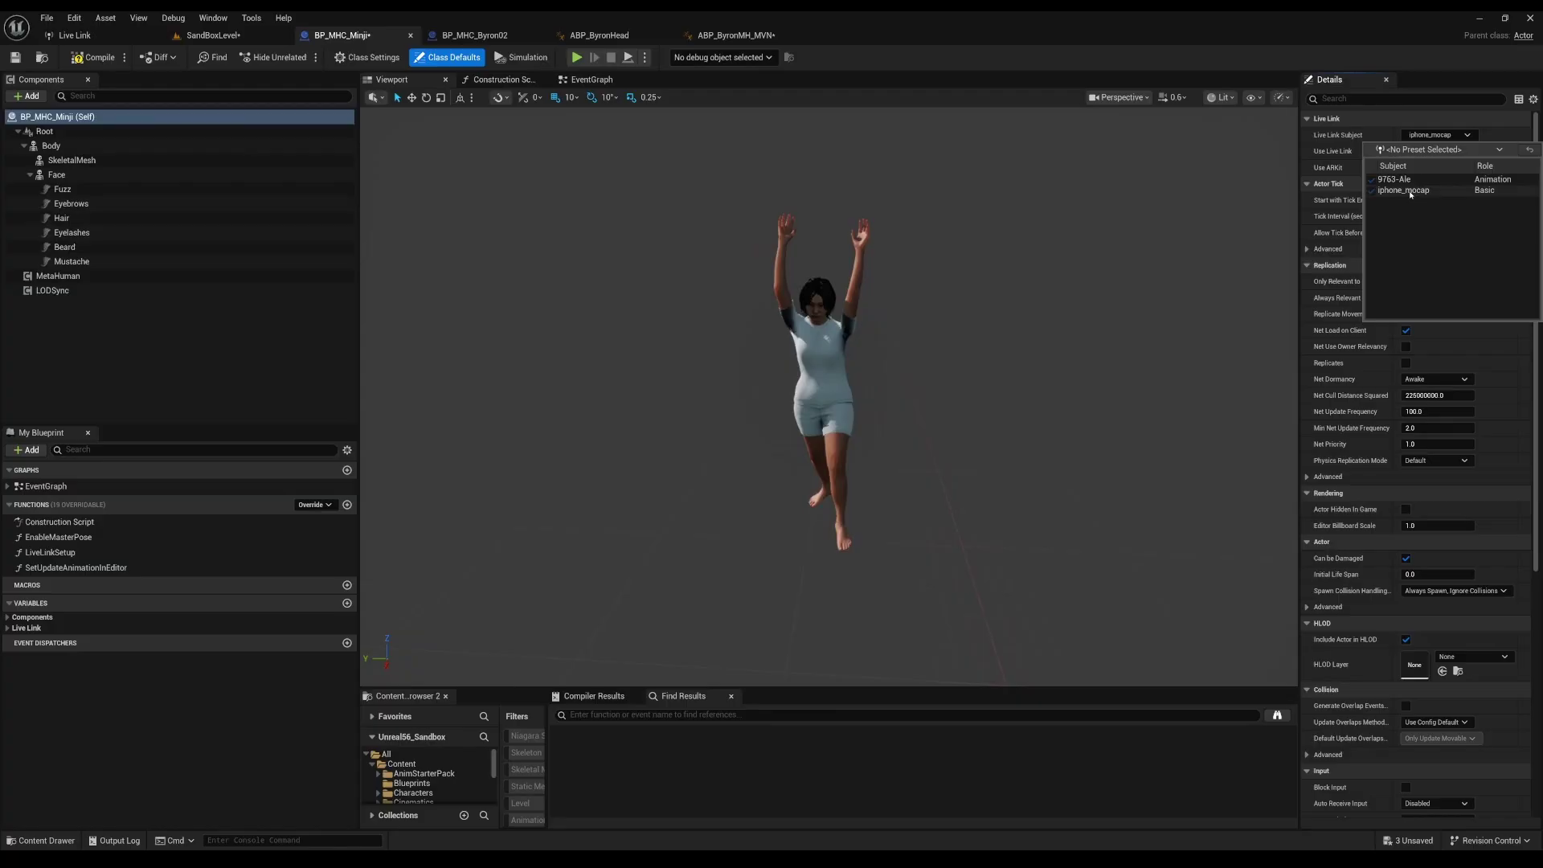
pyautogui.click(1447, 137)
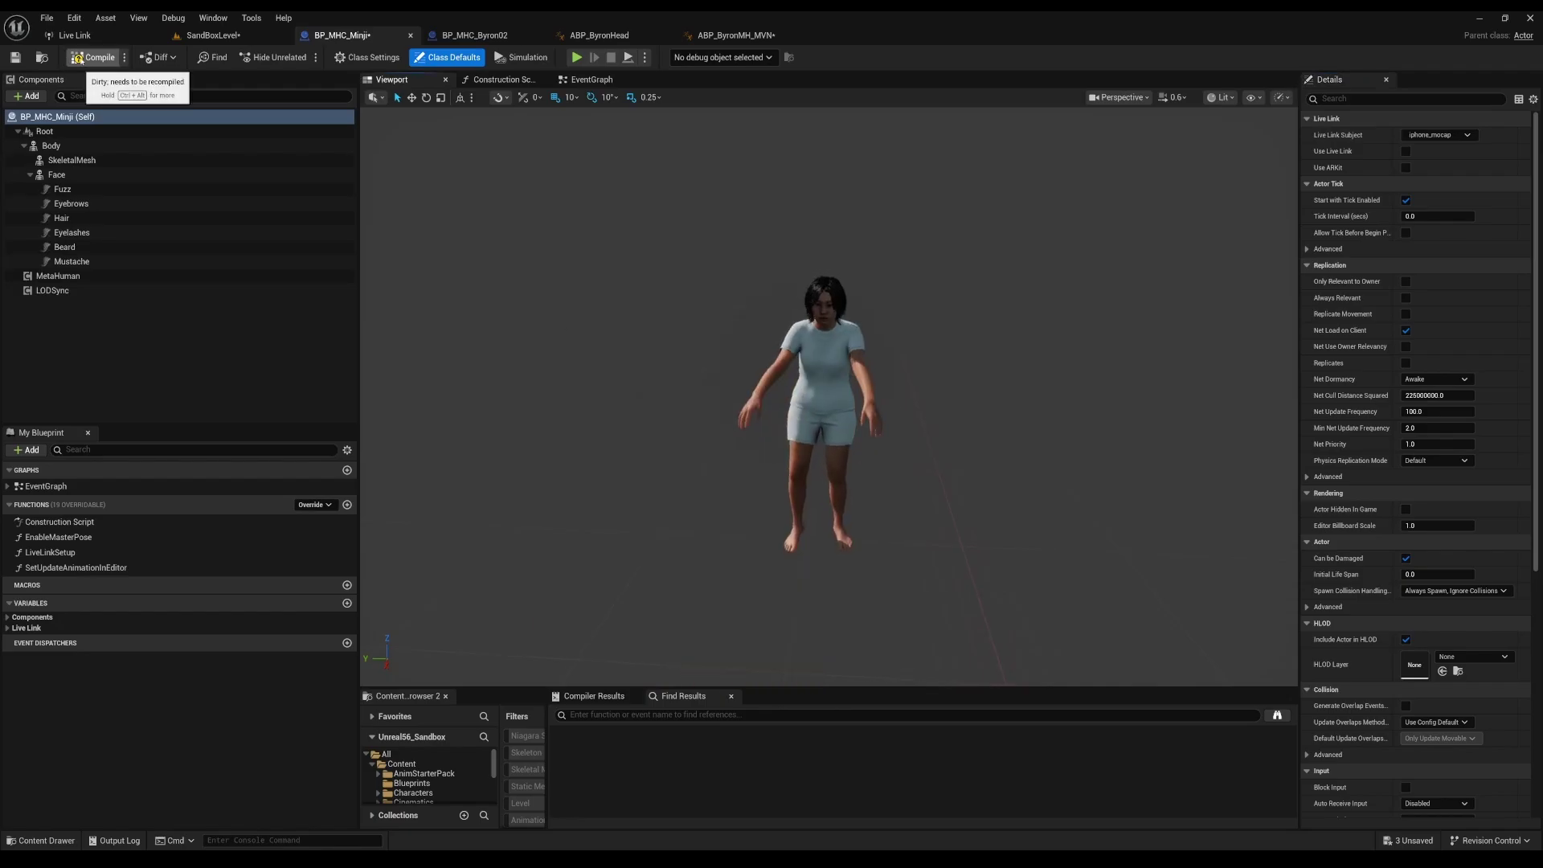
# Step: Create an Anim Blueprint named ABP_MinjiHead from Minji's face mesh asset
pyautogui.click(75, 177)
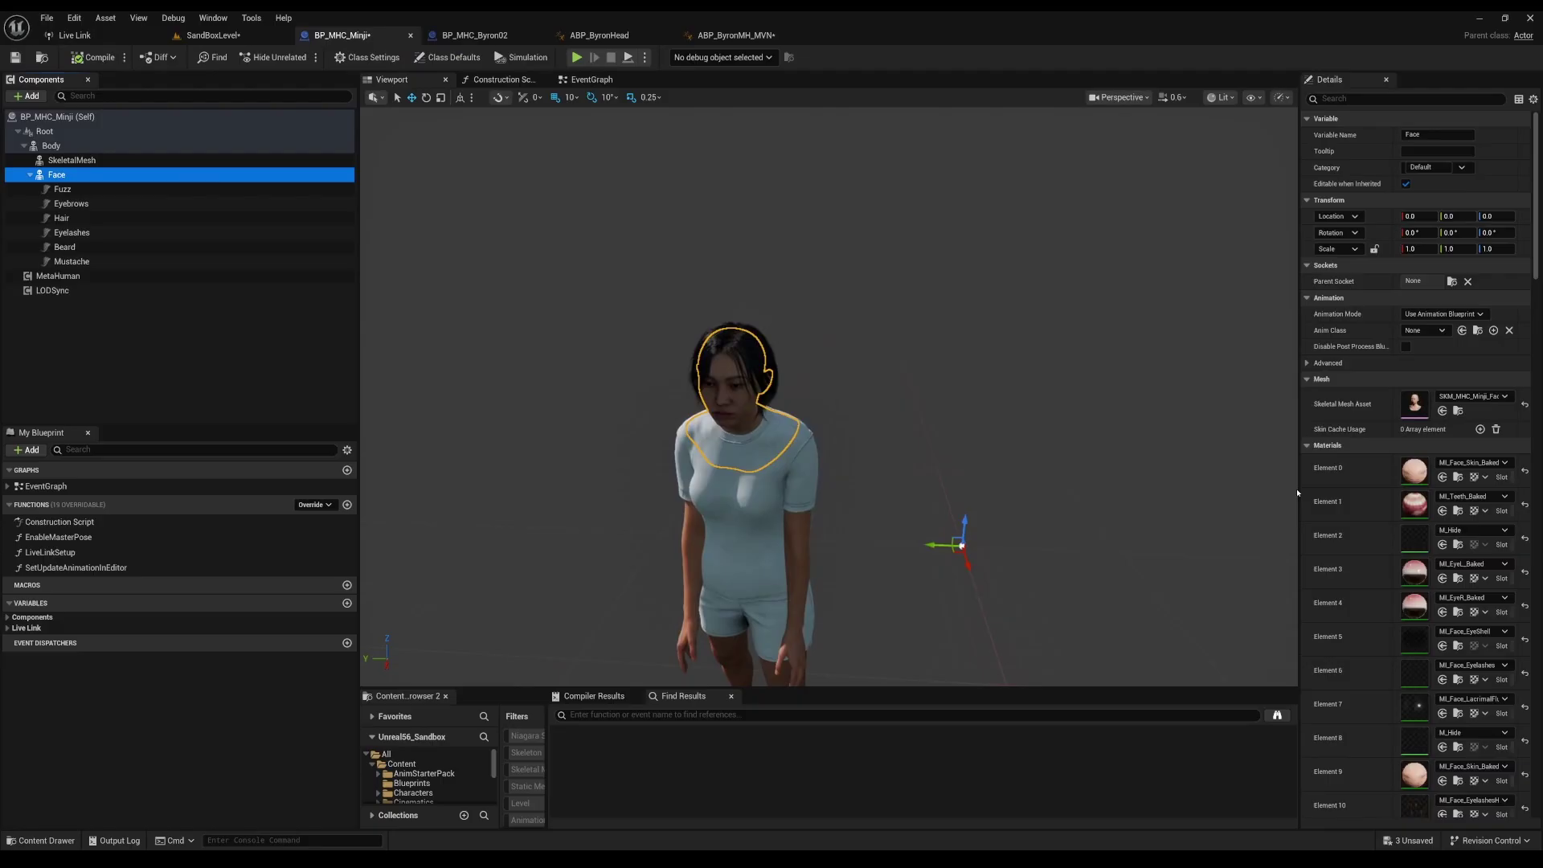
pyautogui.click(1459, 410)
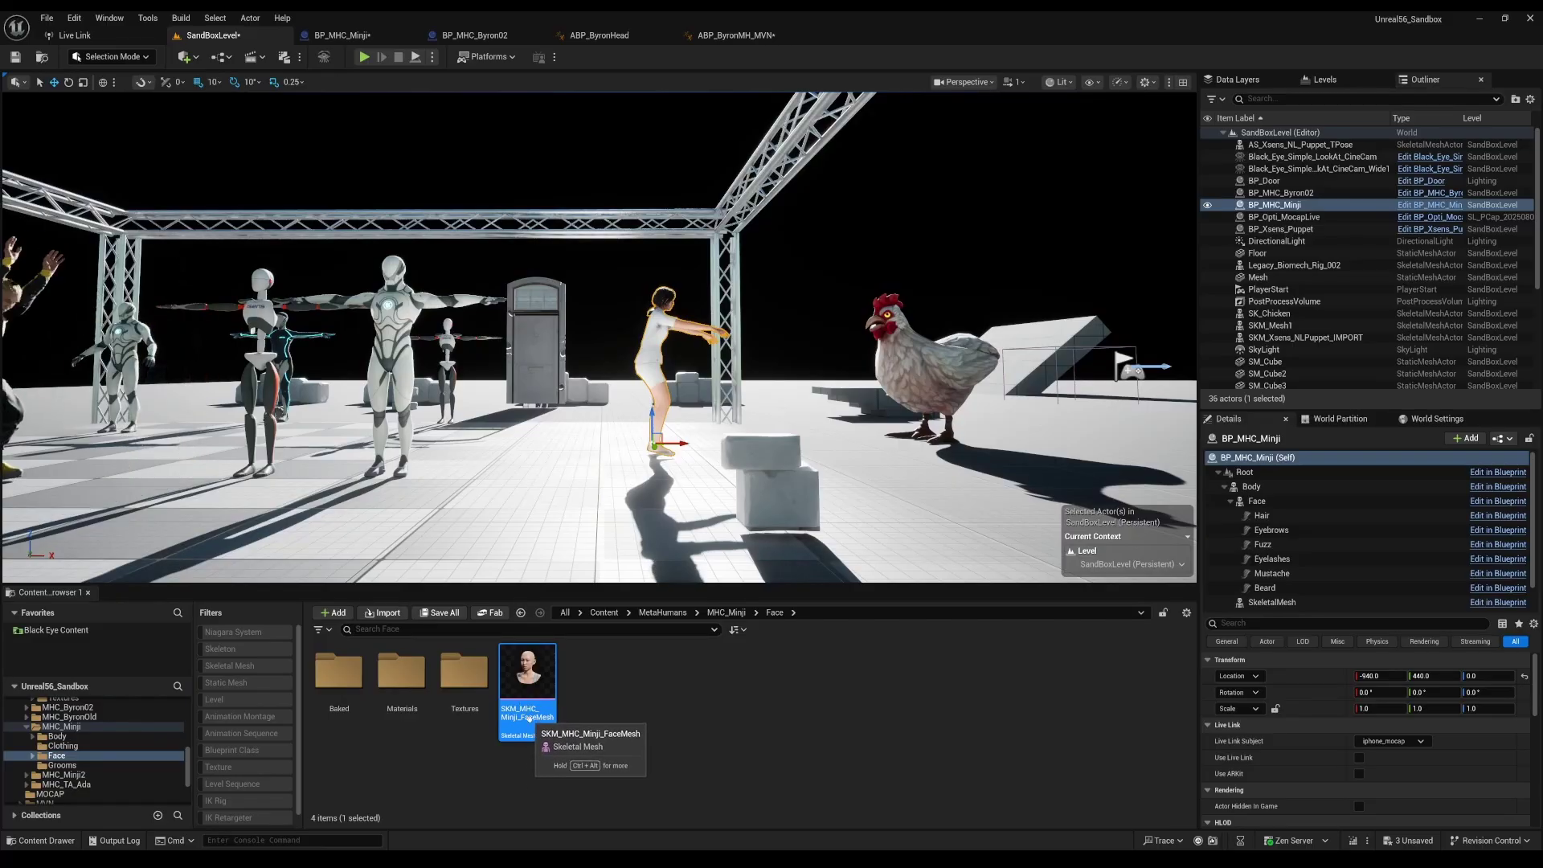
pyautogui.rightClick(528, 693)
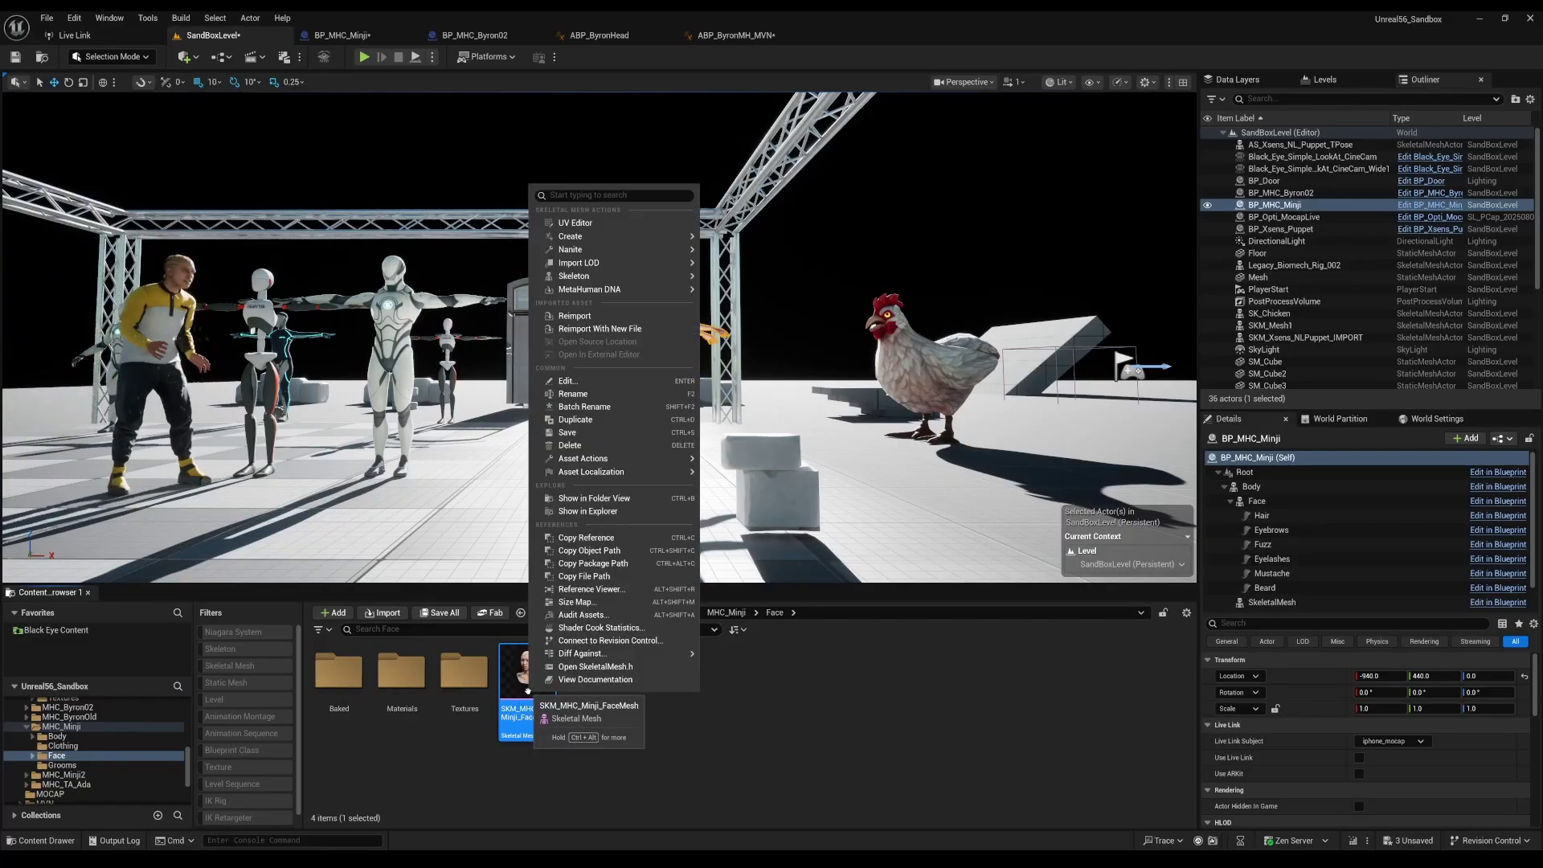
pyautogui.moveTo(612, 237)
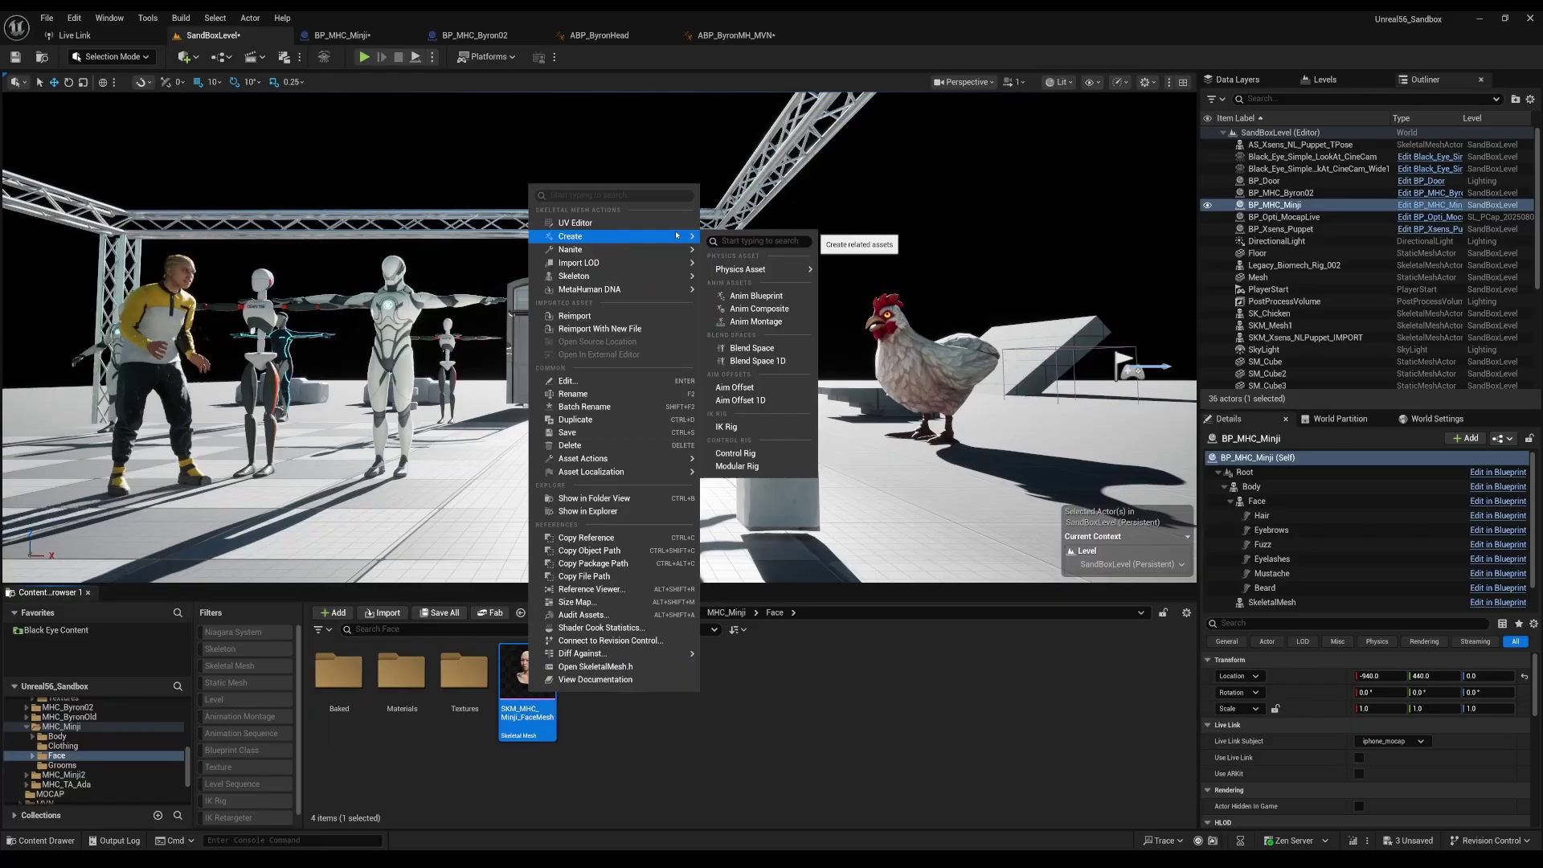
pyautogui.click(765, 295)
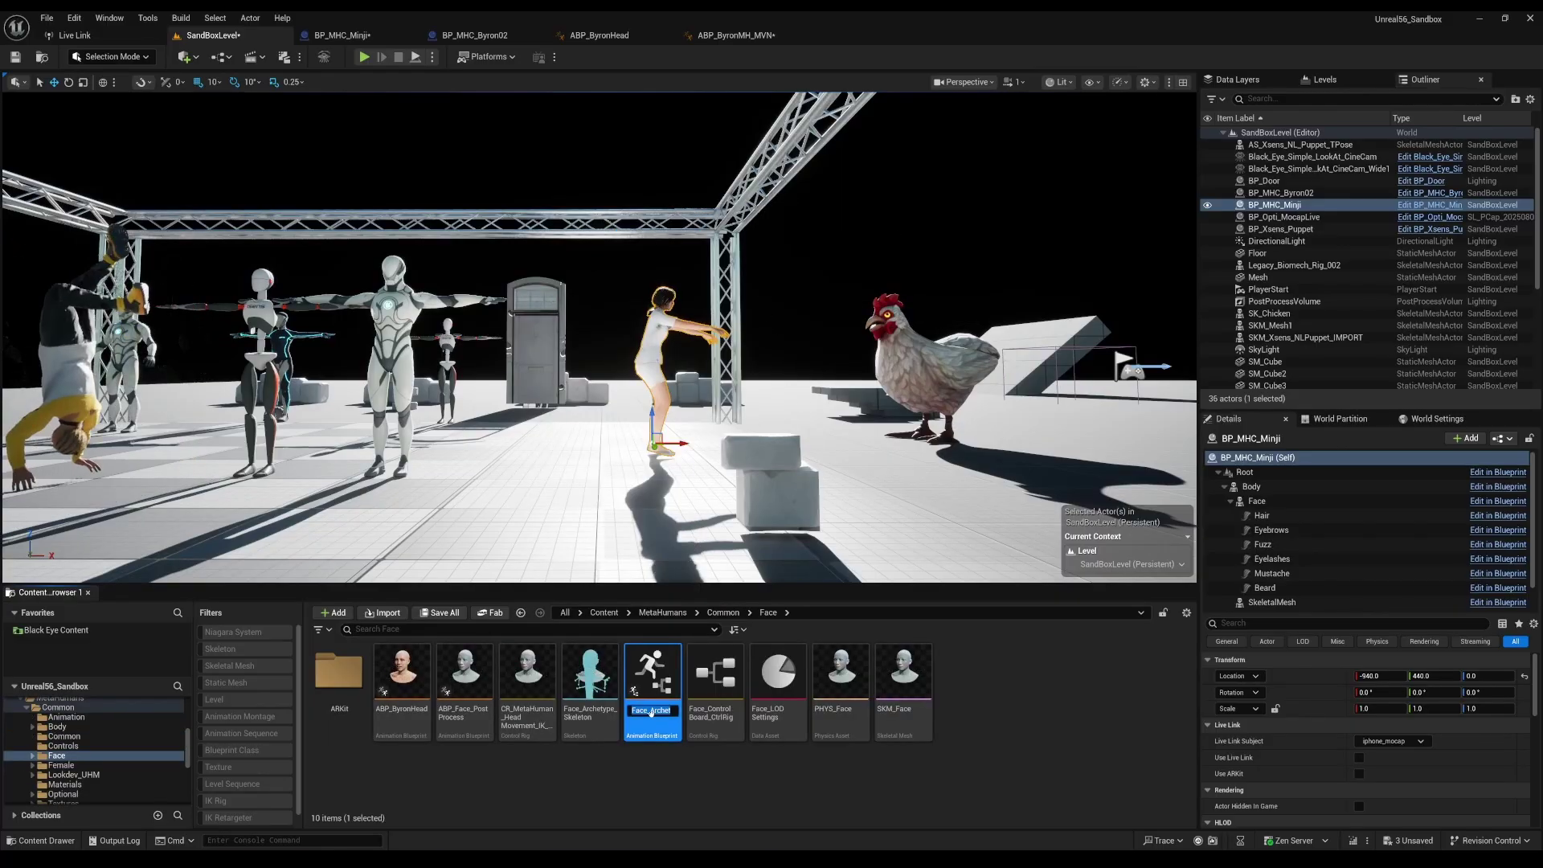
pyautogui.write('ABP_')
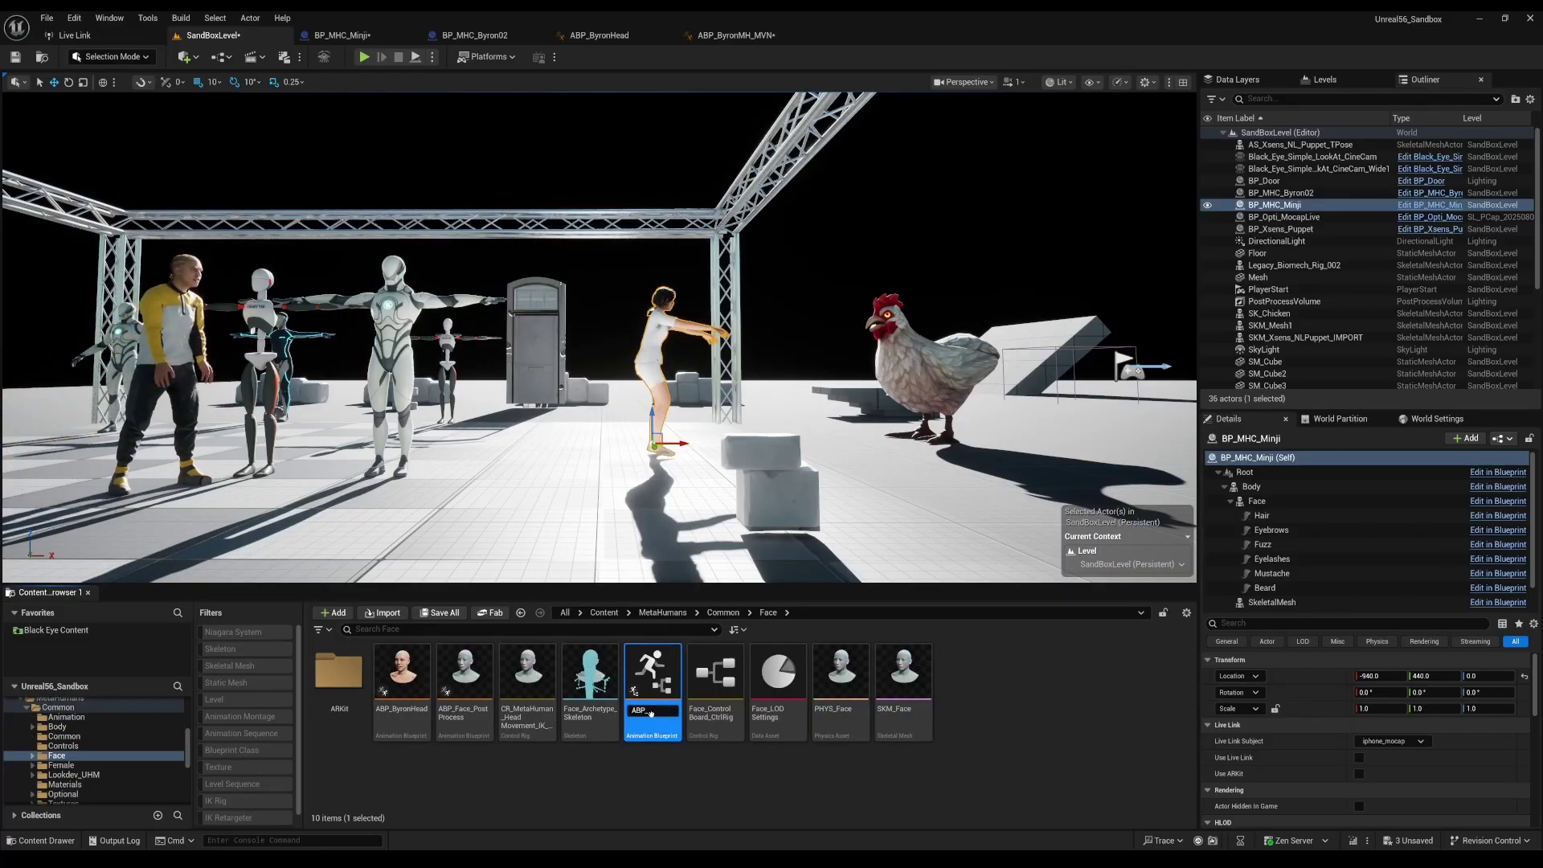
pyautogui.write('MinjiHead')
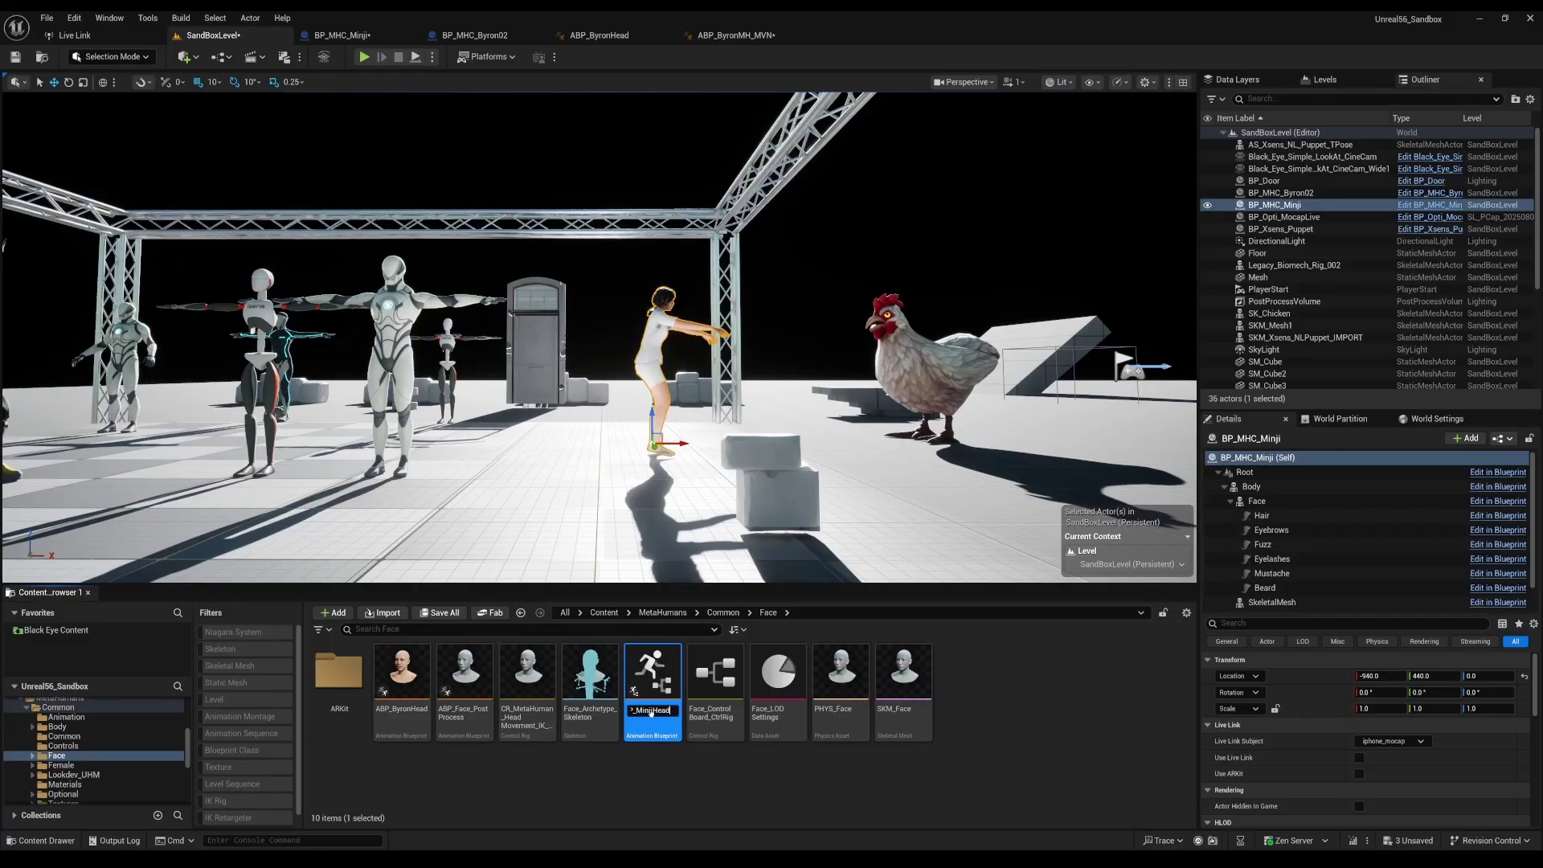
pyautogui.press('Return')
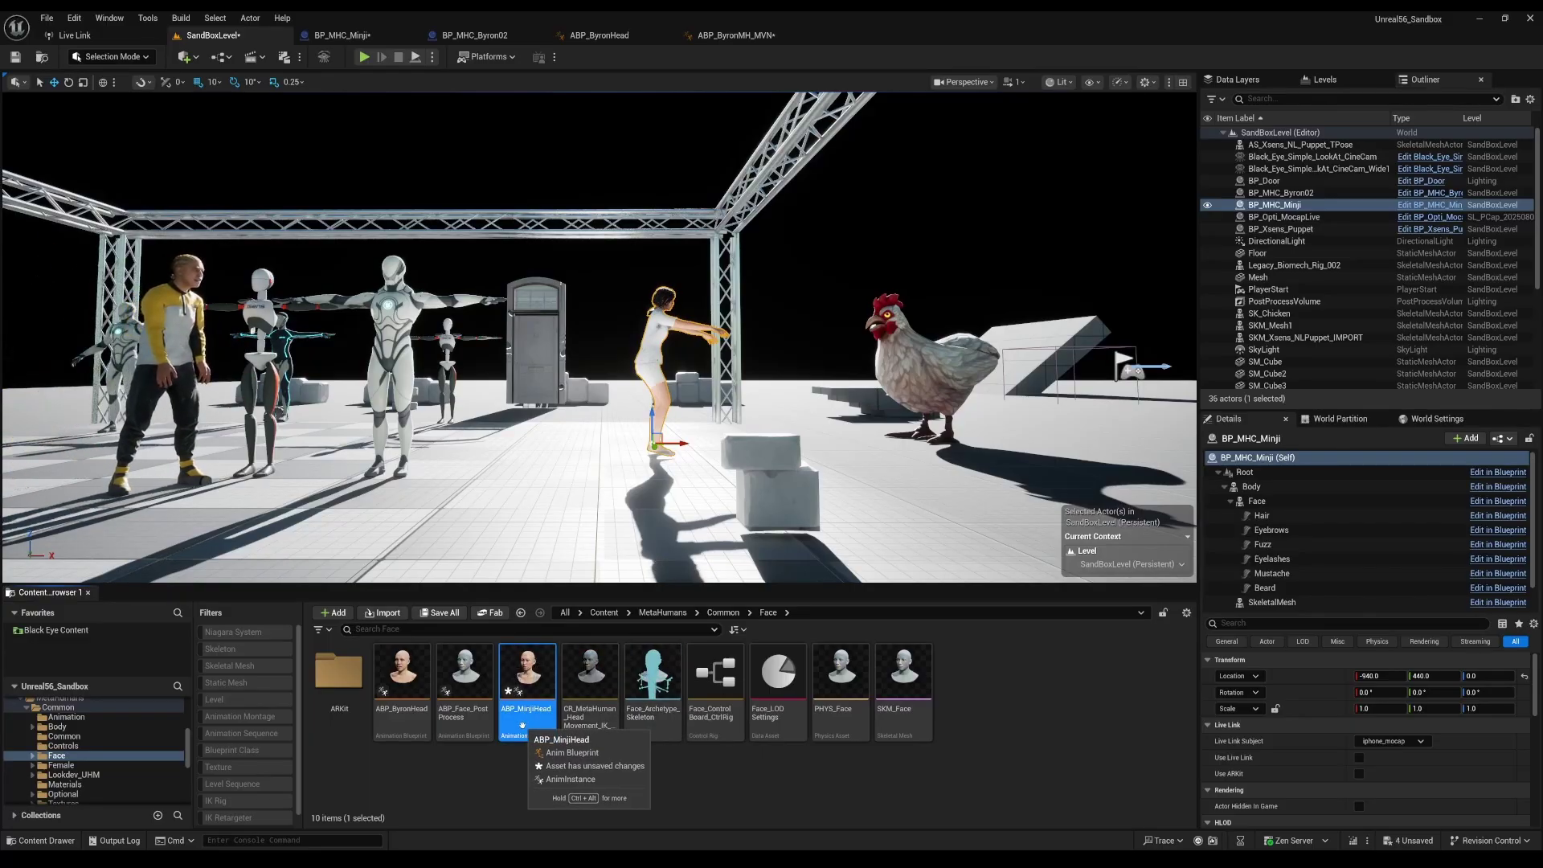
# Step: Open ABP_MinjiHead and add a Live Link Pose node feeding Output Pose
pyautogui.doubleClick(522, 727)
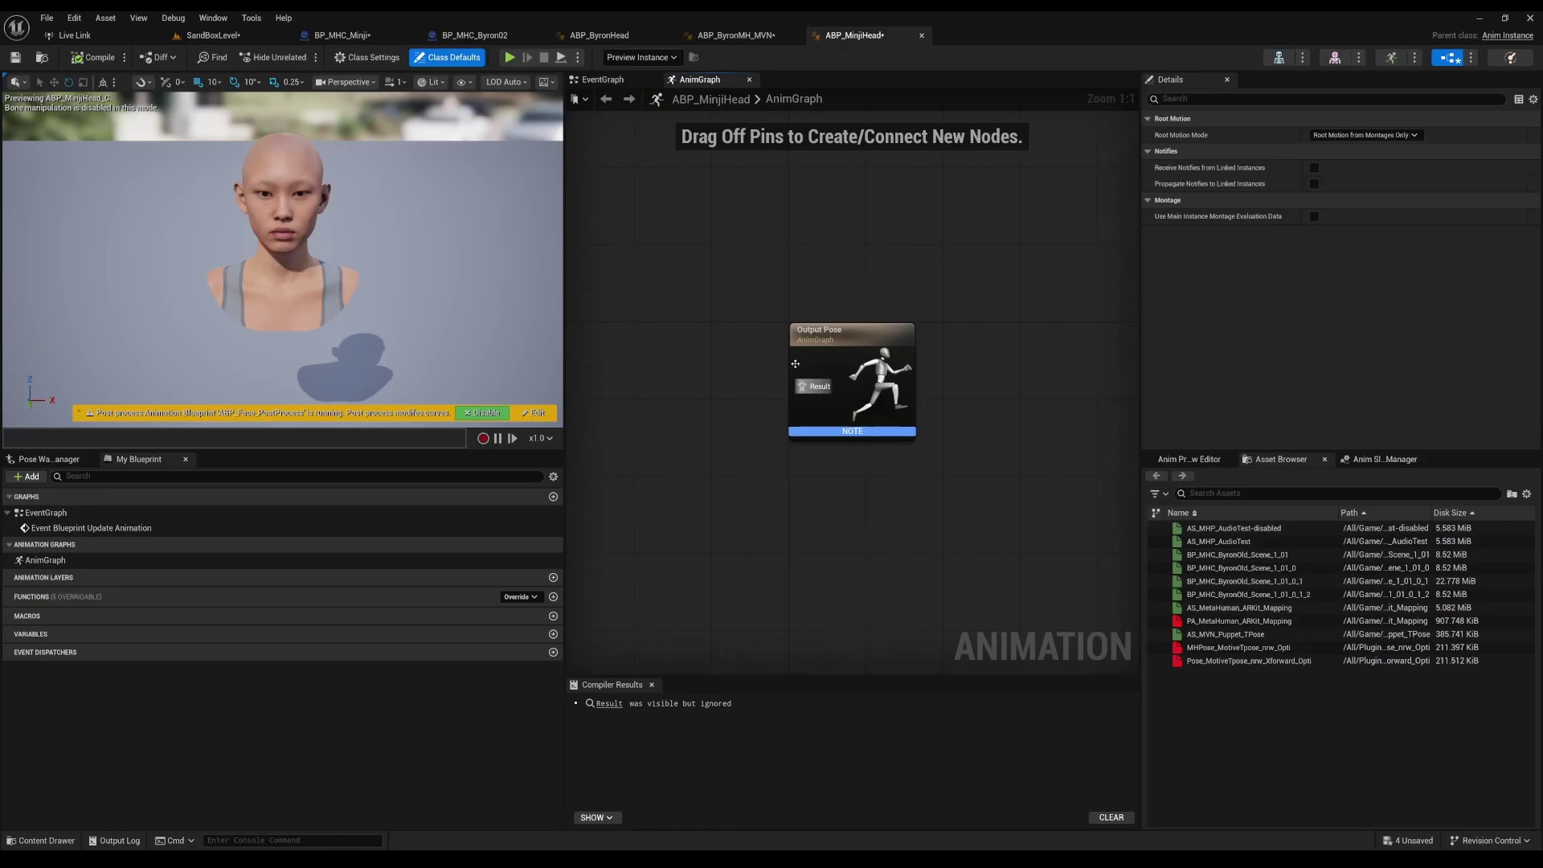
pyautogui.moveTo(944, 421); pyautogui.dragTo(785, 406)
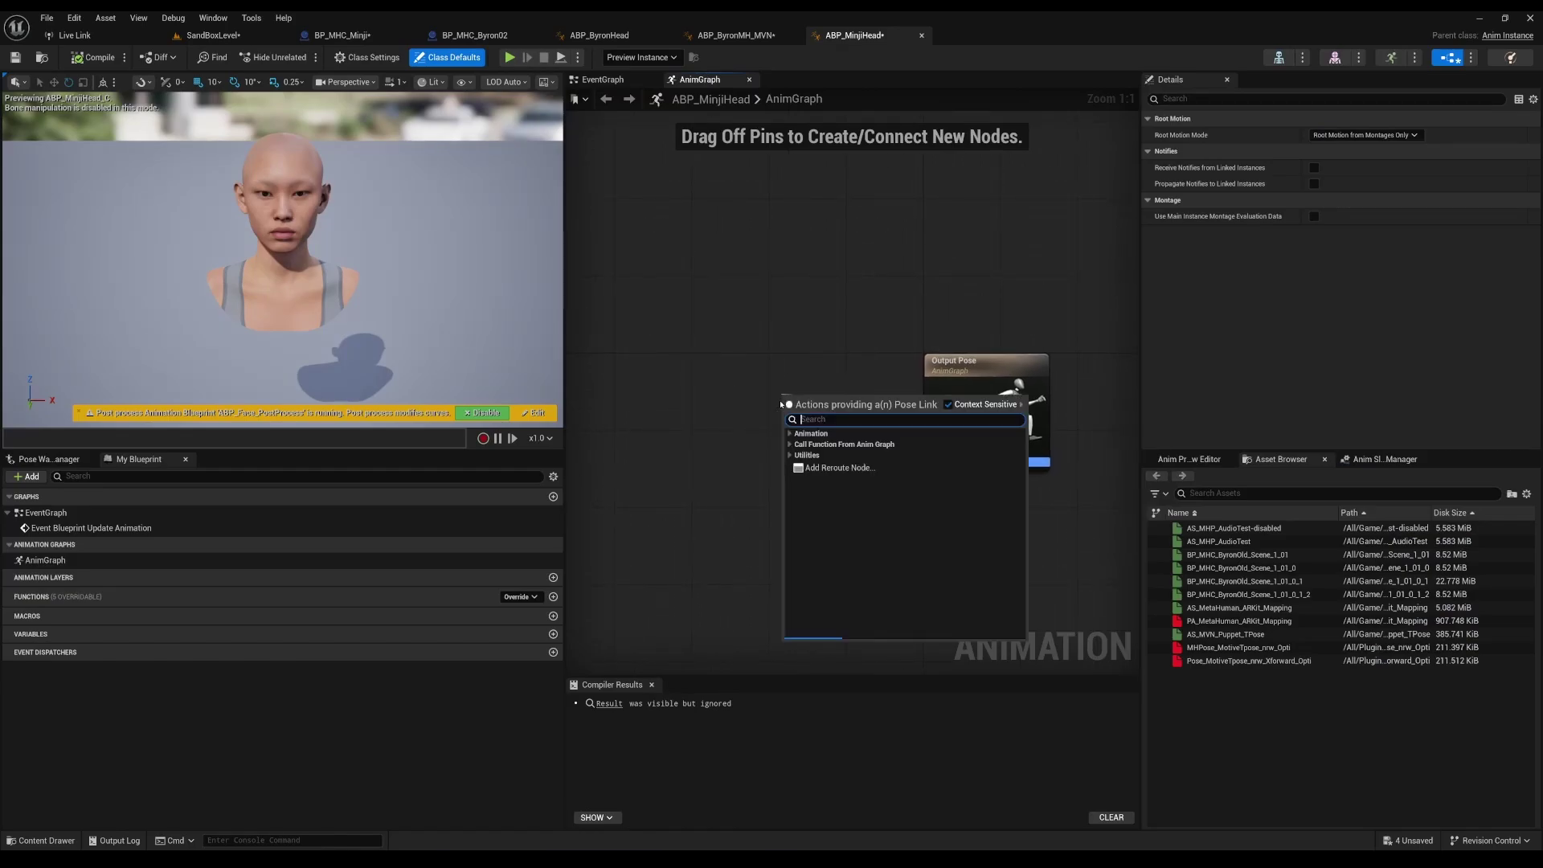
pyautogui.write('live pose')
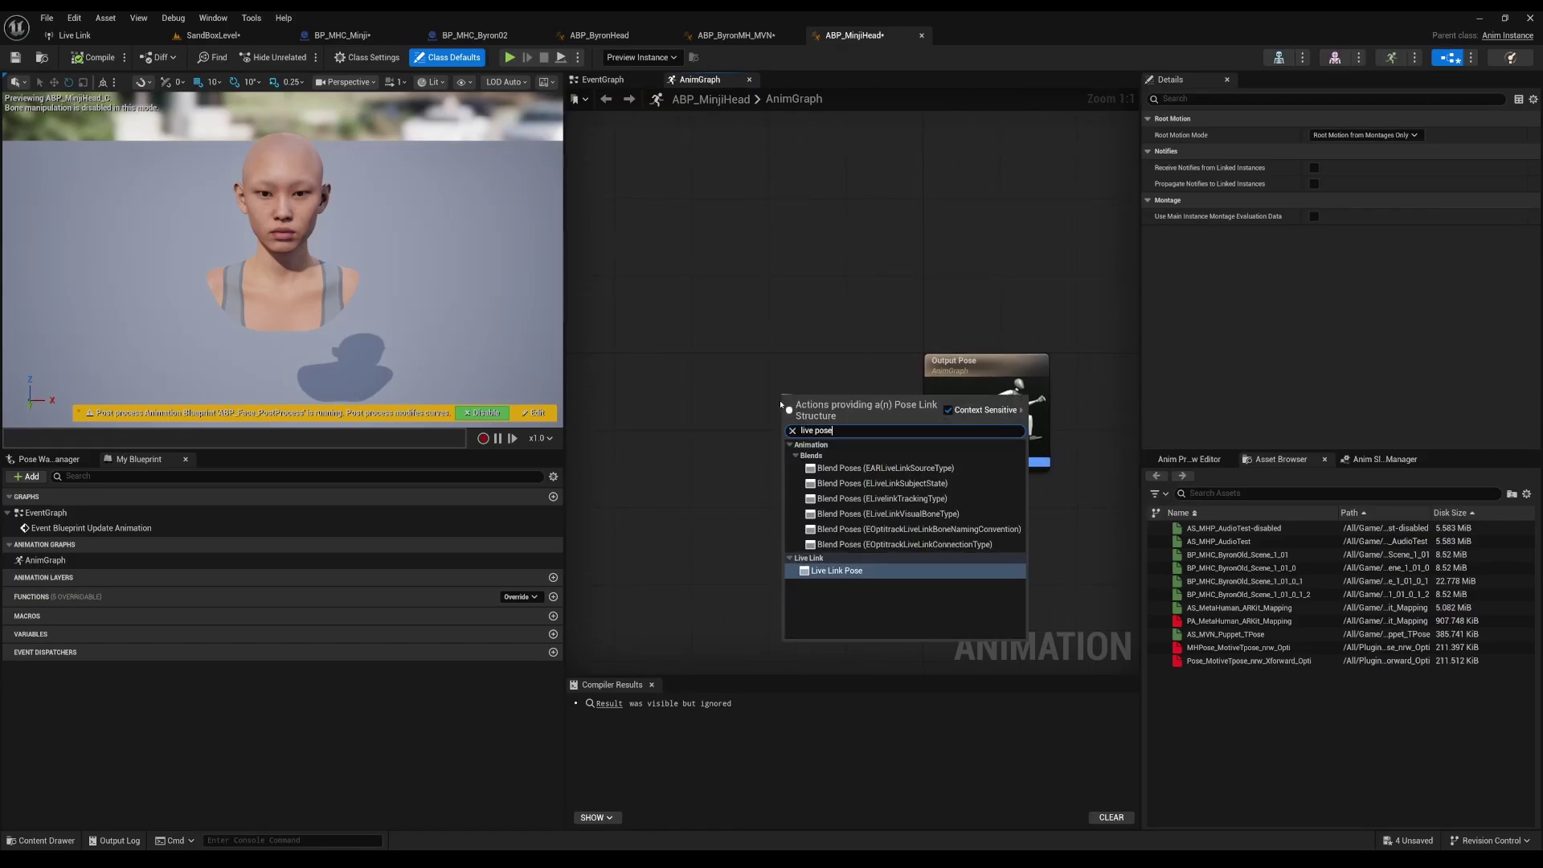
pyautogui.click(847, 568)
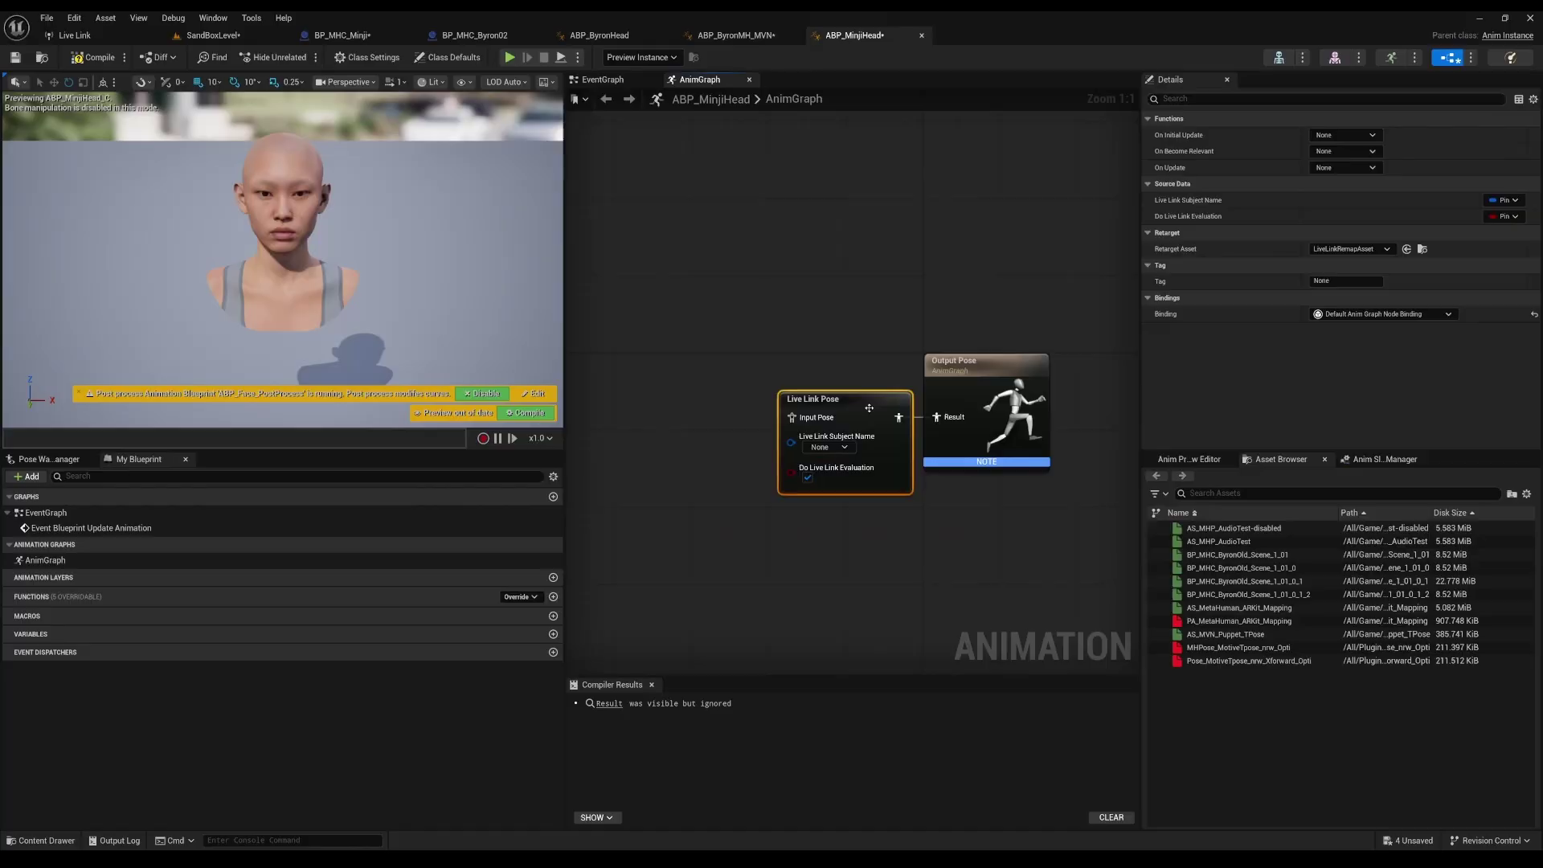
pyautogui.moveTo(866, 401); pyautogui.dragTo(735, 357)
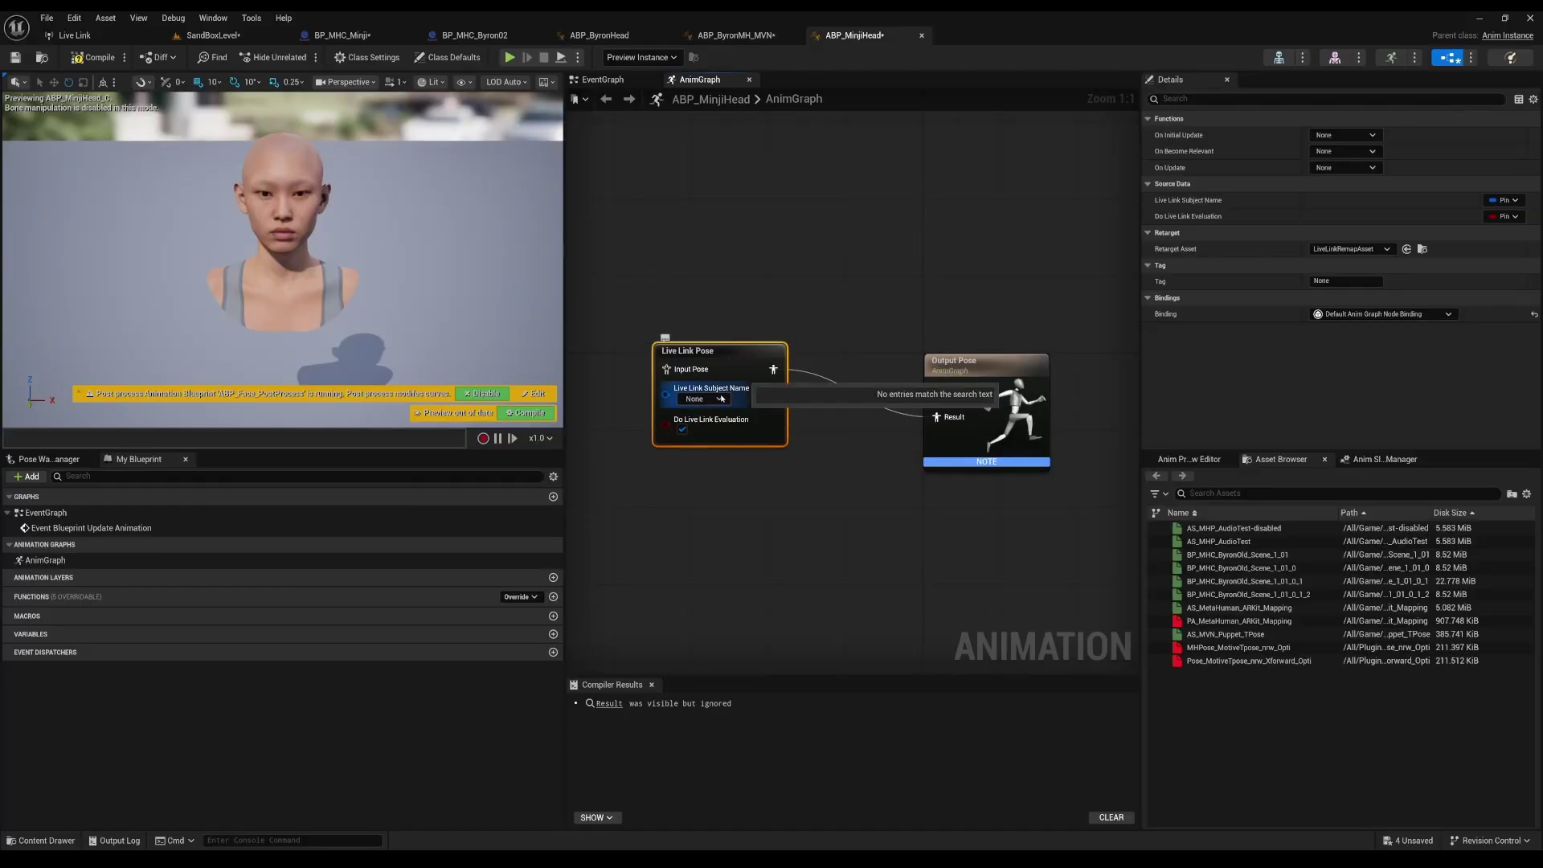
pyautogui.moveTo(755, 292); pyautogui.dragTo(887, 261, button='right')
pyautogui.moveTo(878, 327); pyautogui.dragTo(857, 332)
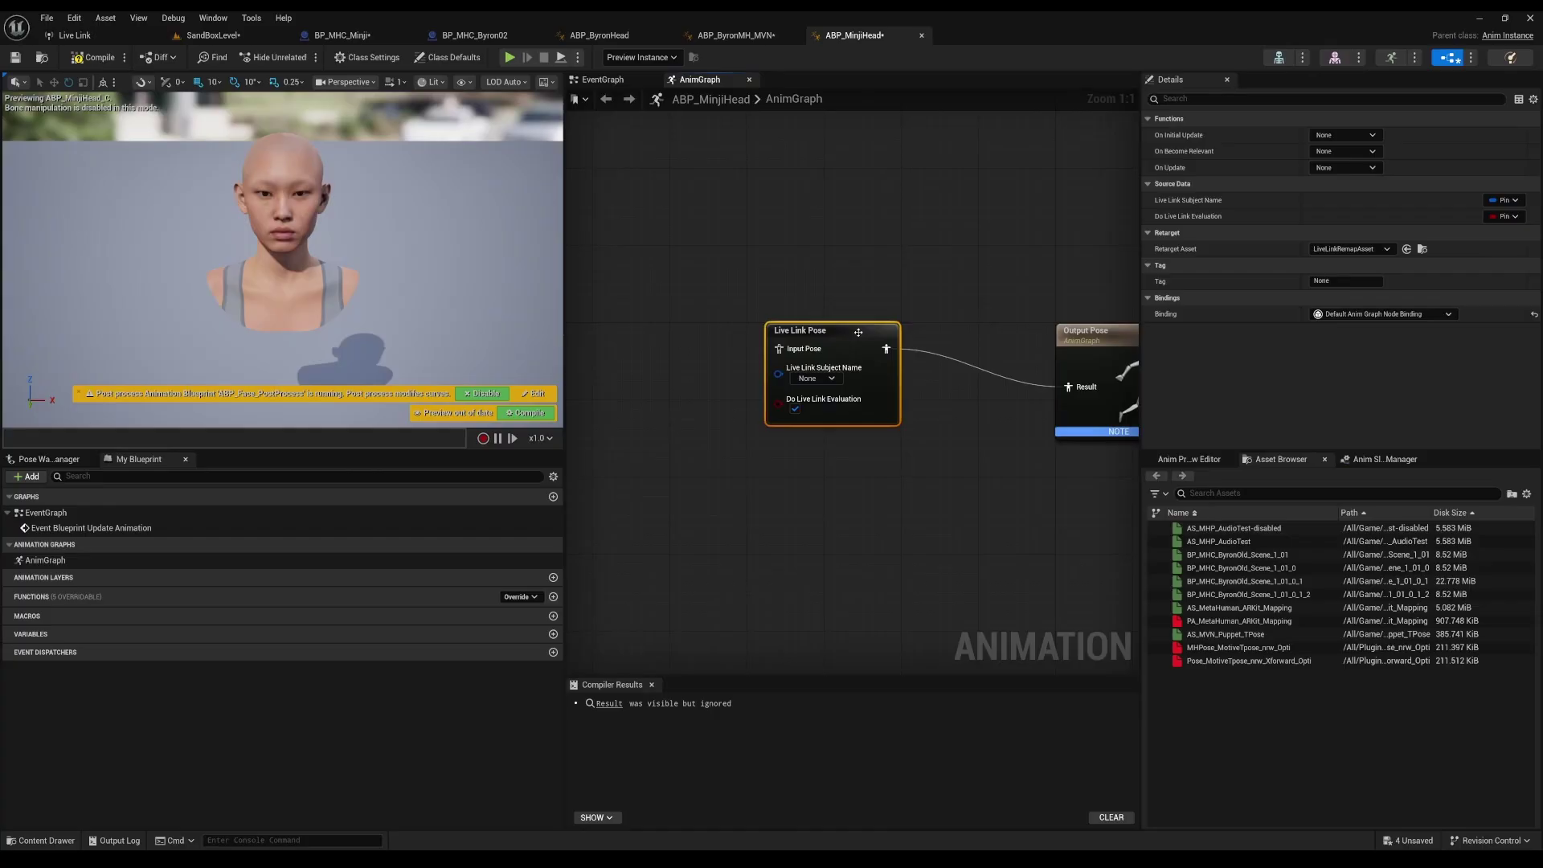
pyautogui.moveTo(937, 284)
pyautogui.mouseDown(button='right')
pyautogui.moveTo(814, 283)
pyautogui.moveTo(923, 279)
pyautogui.mouseUp(button='right')
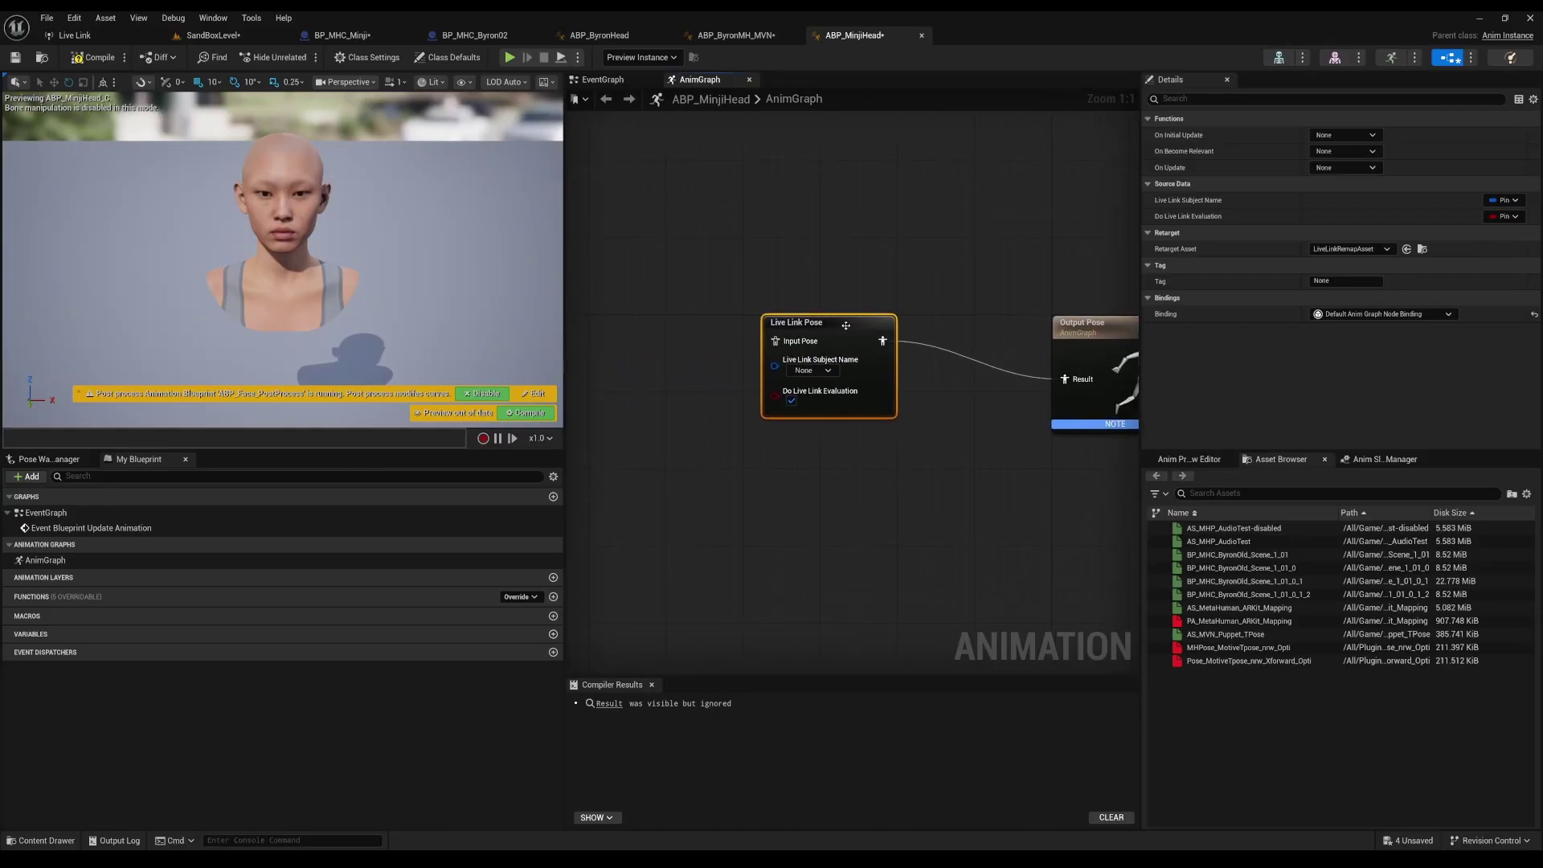
pyautogui.moveTo(883, 351); pyautogui.dragTo(764, 343)
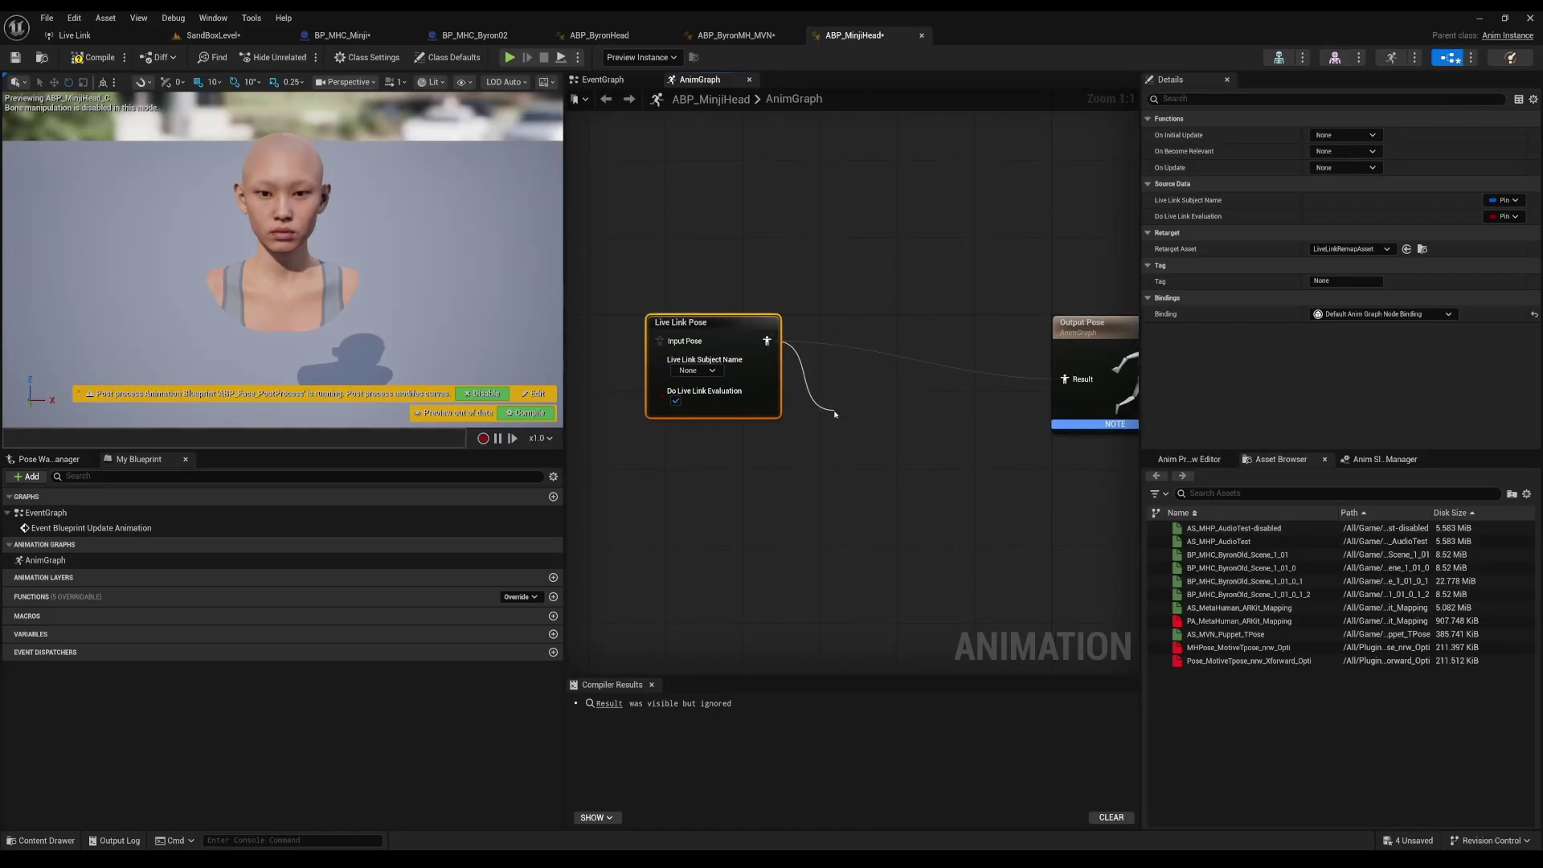
# Step: Insert an Evaluate Pose PA_MetaHuman_ARKit_Mapping node between Live Link Pose and Output Pose
pyautogui.moveTo(836, 414); pyautogui.dragTo(836, 419)
pyautogui.write('ar')
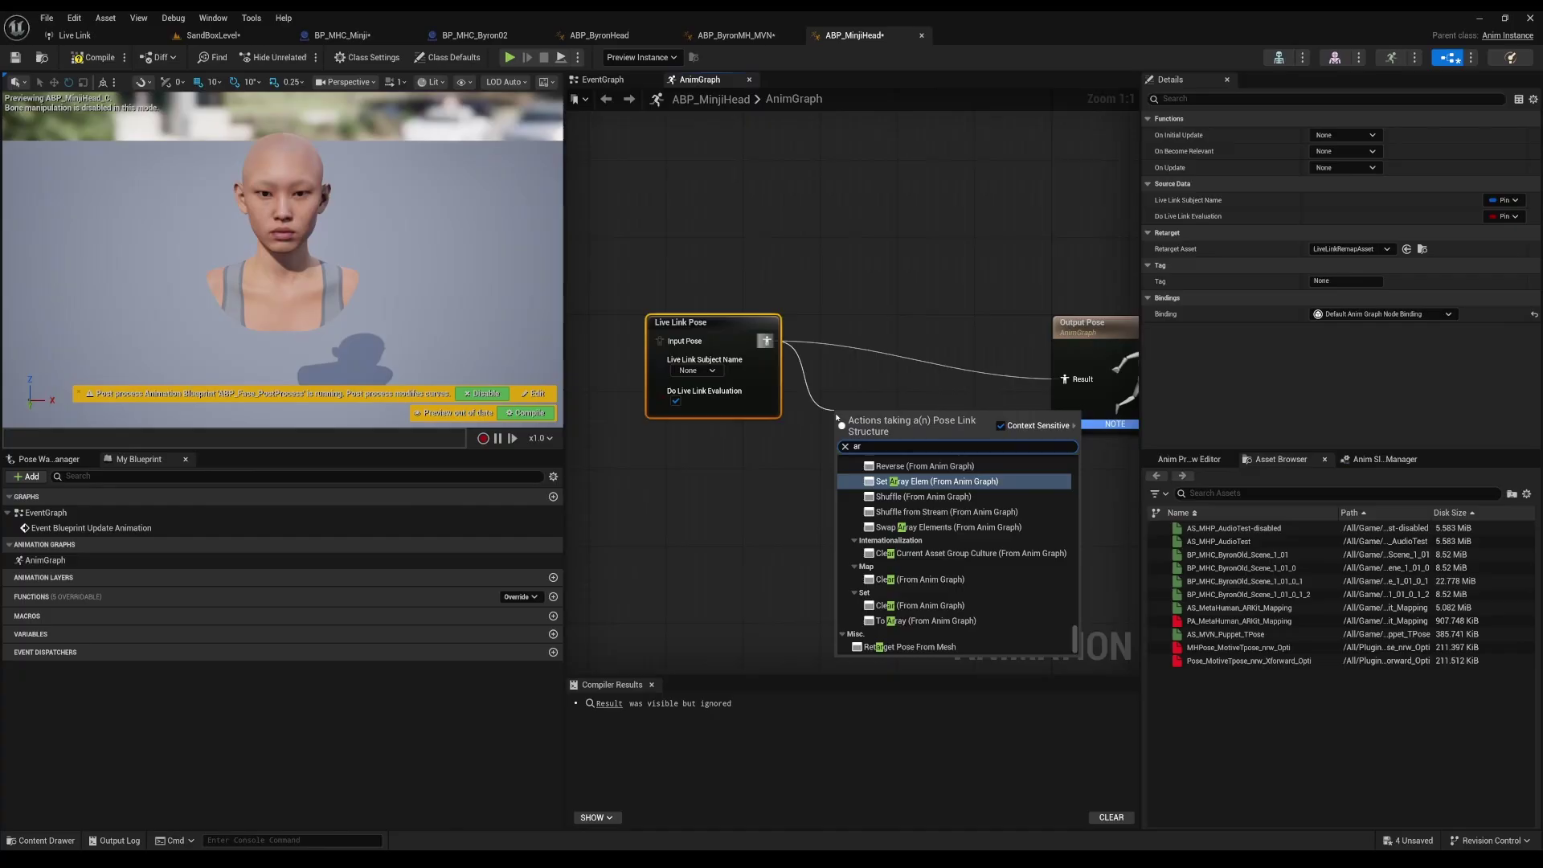
pyautogui.write(' kit')
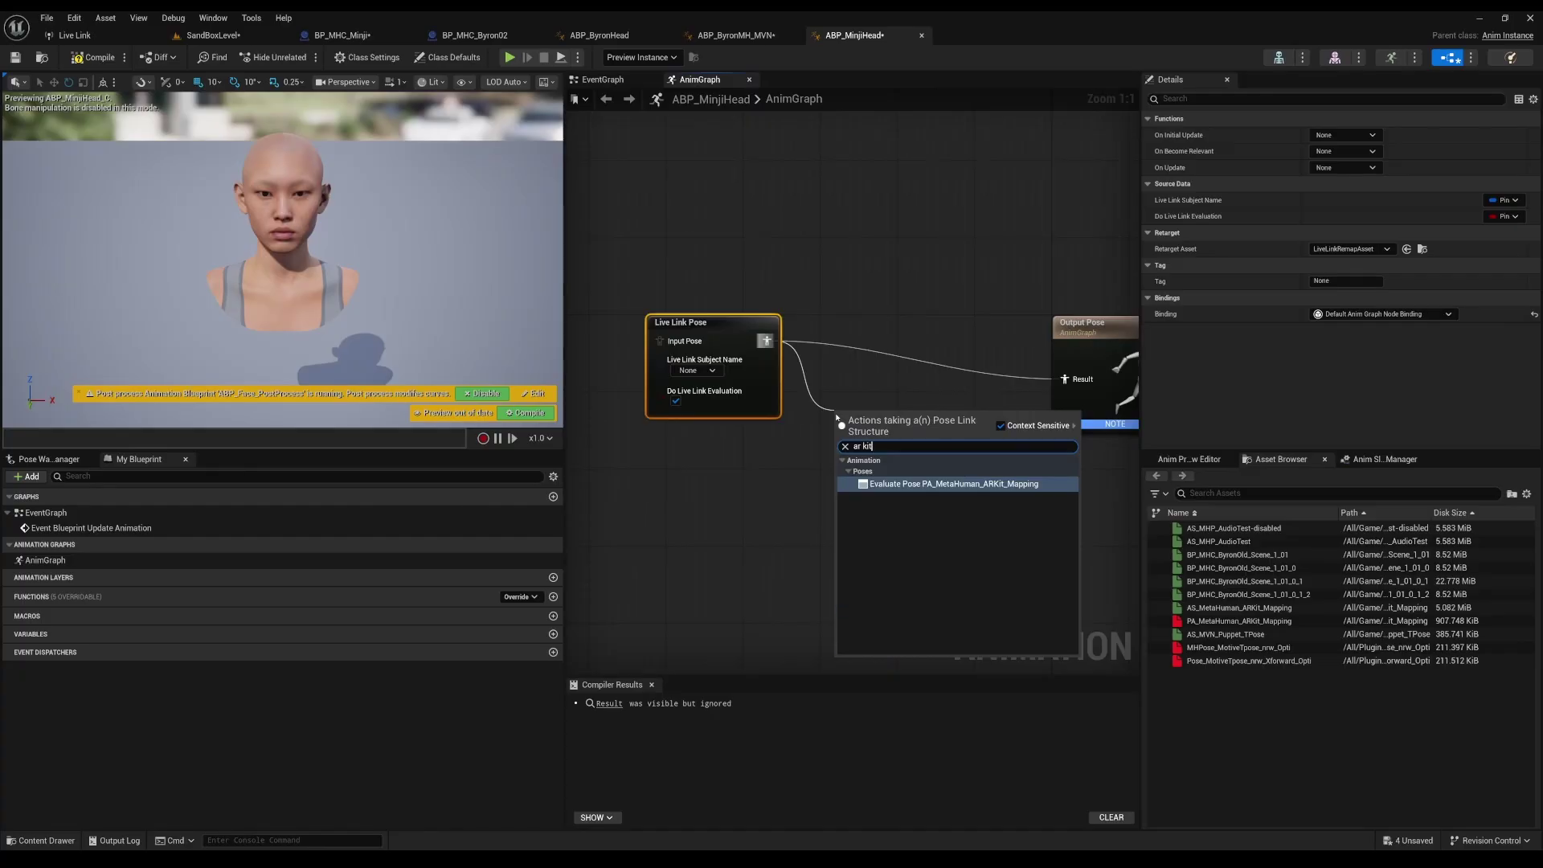
pyautogui.click(995, 484)
pyautogui.moveTo(953, 417); pyautogui.dragTo(970, 373)
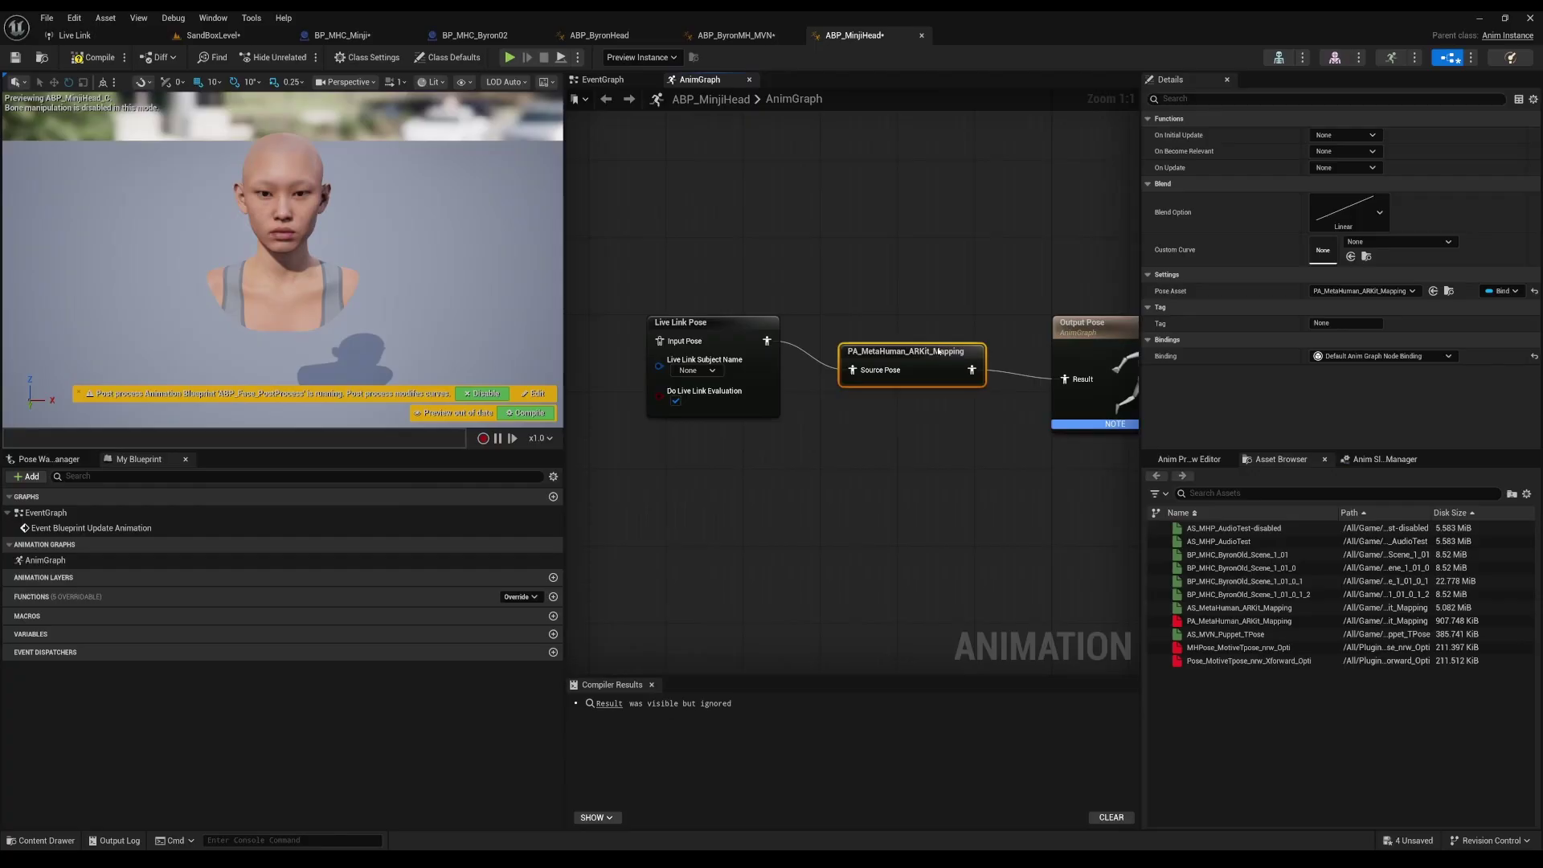
pyautogui.moveTo(970, 468); pyautogui.dragTo(982, 451, button='right')
# Step: Set the Live Link Pose node's subject name to iphone_mocap
pyautogui.moveTo(758, 312); pyautogui.dragTo(761, 316)
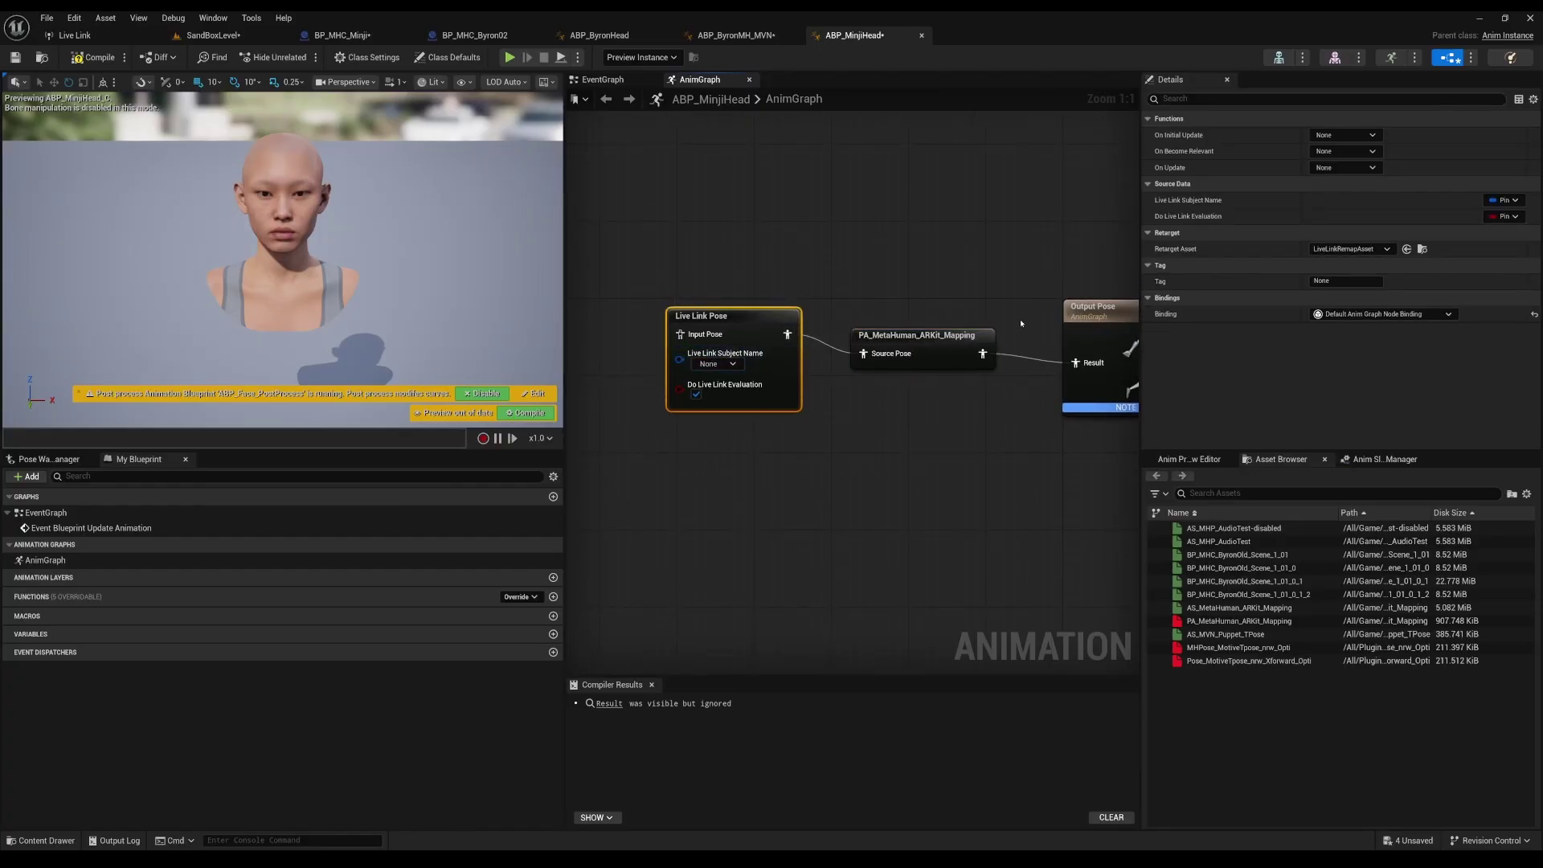
pyautogui.click(735, 363)
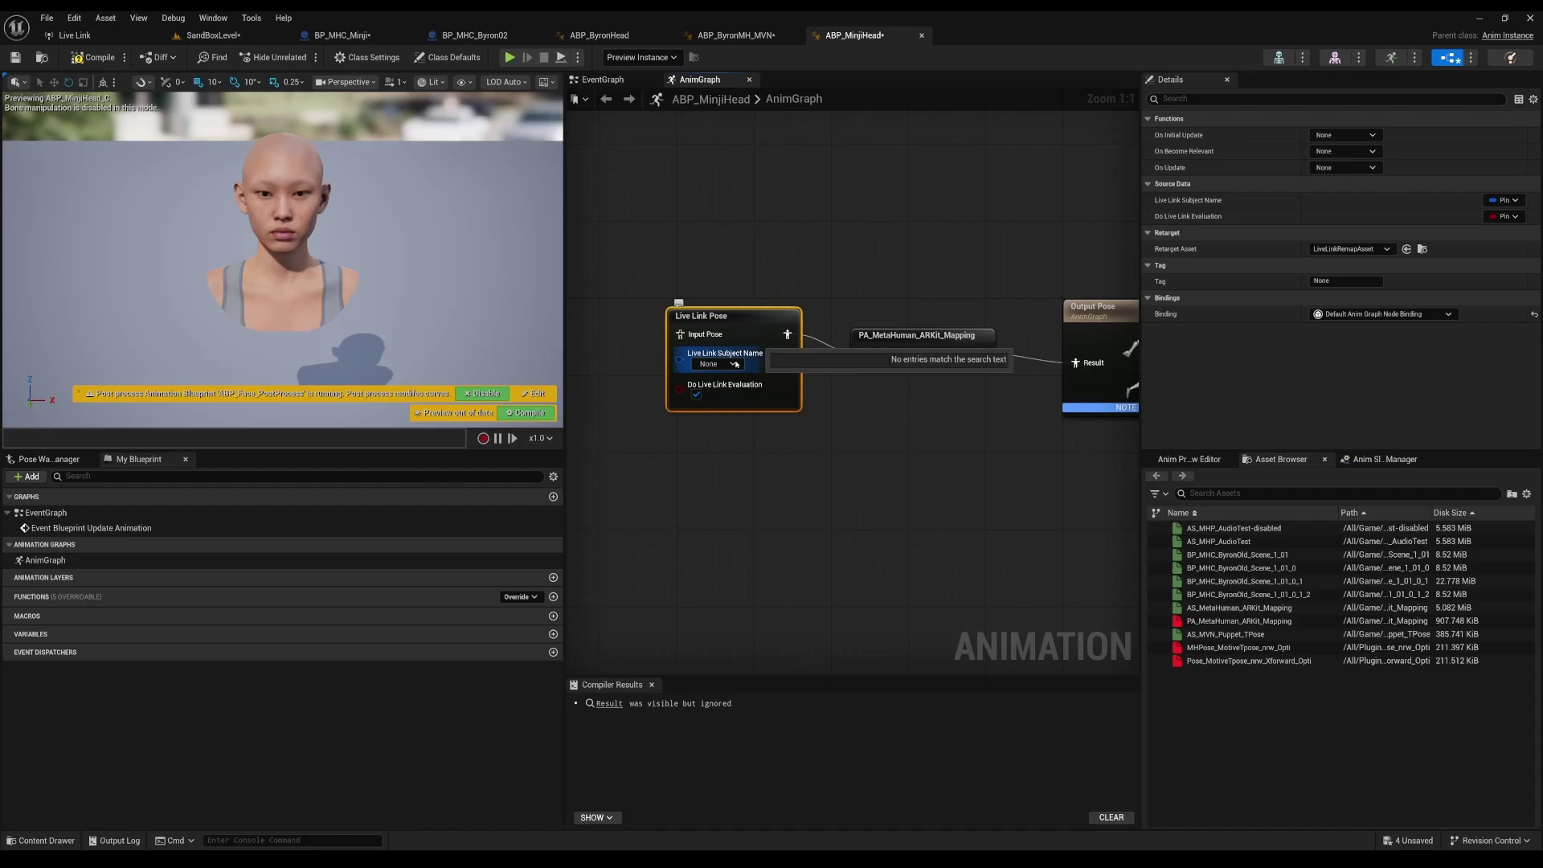
pyautogui.click(736, 364)
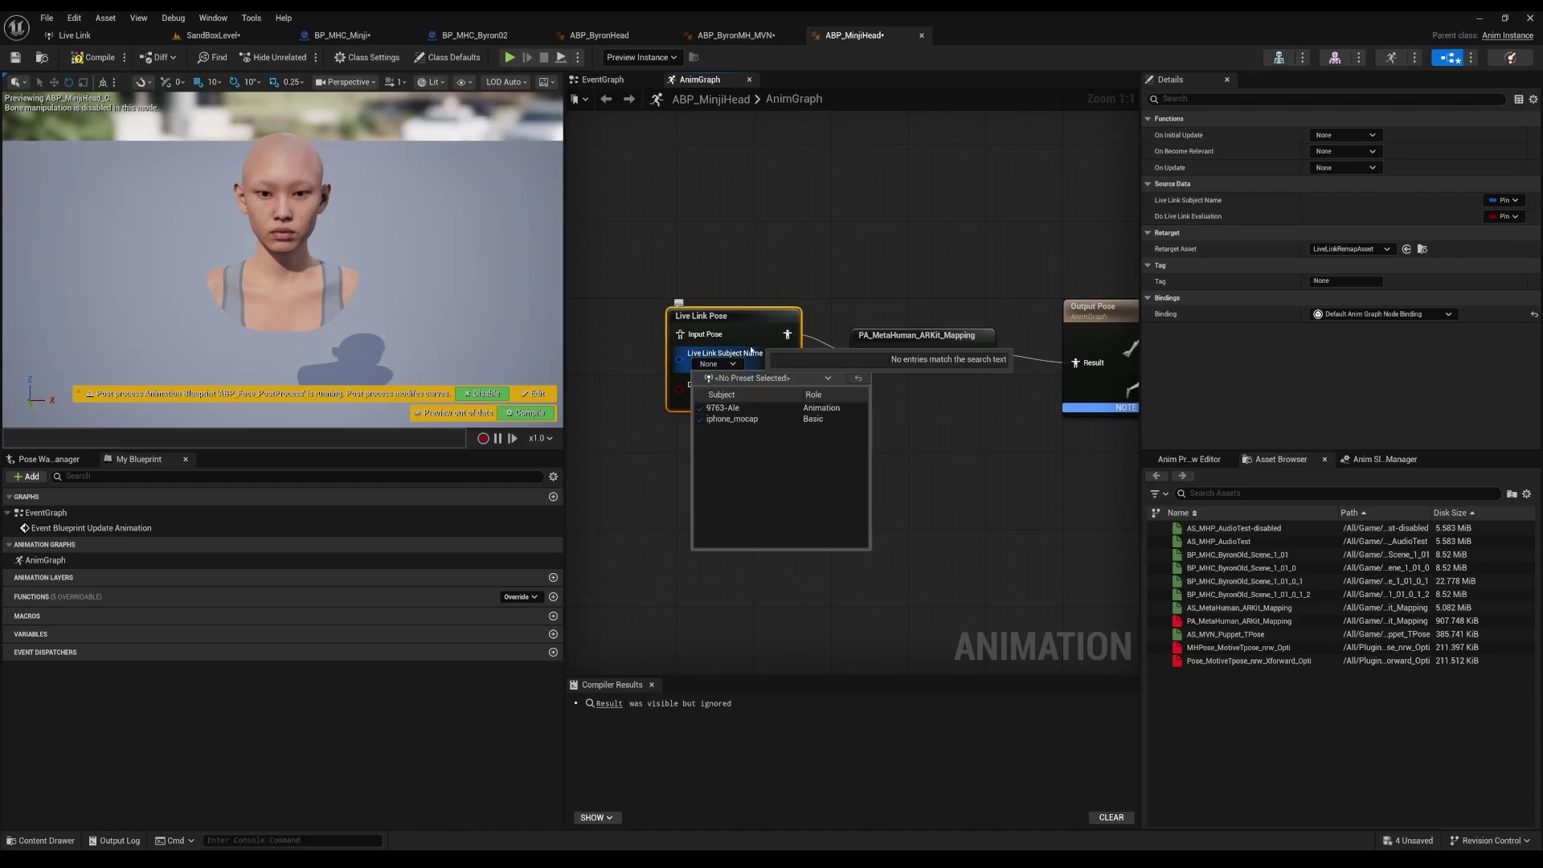
pyautogui.click(743, 418)
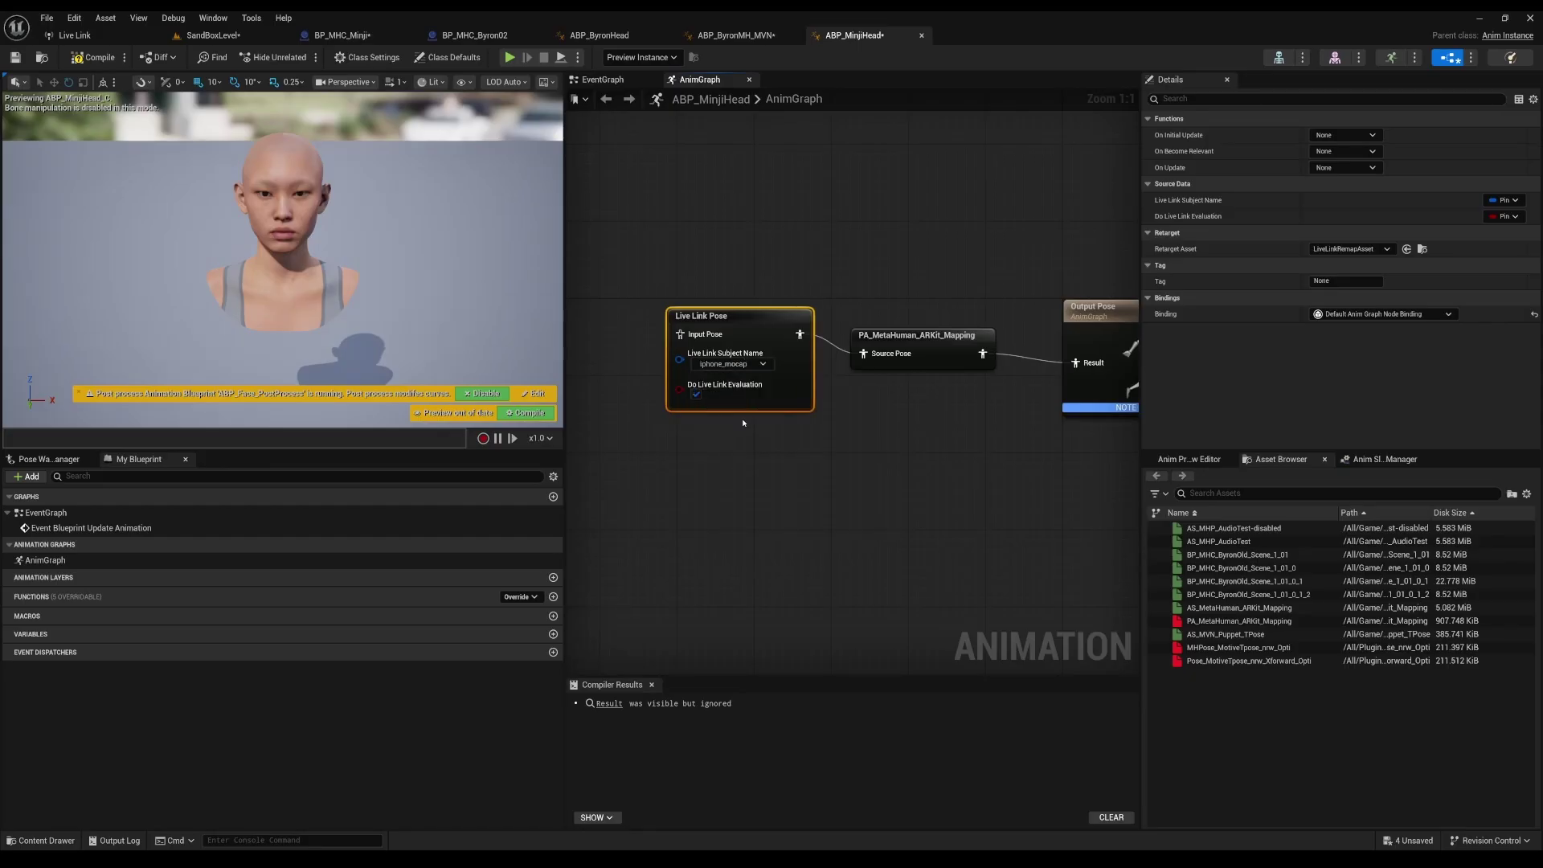
# Step: Compile, promote Live Link Subject Name to a variable defaulting to iphone_mocap, then recompile
pyautogui.click(75, 58)
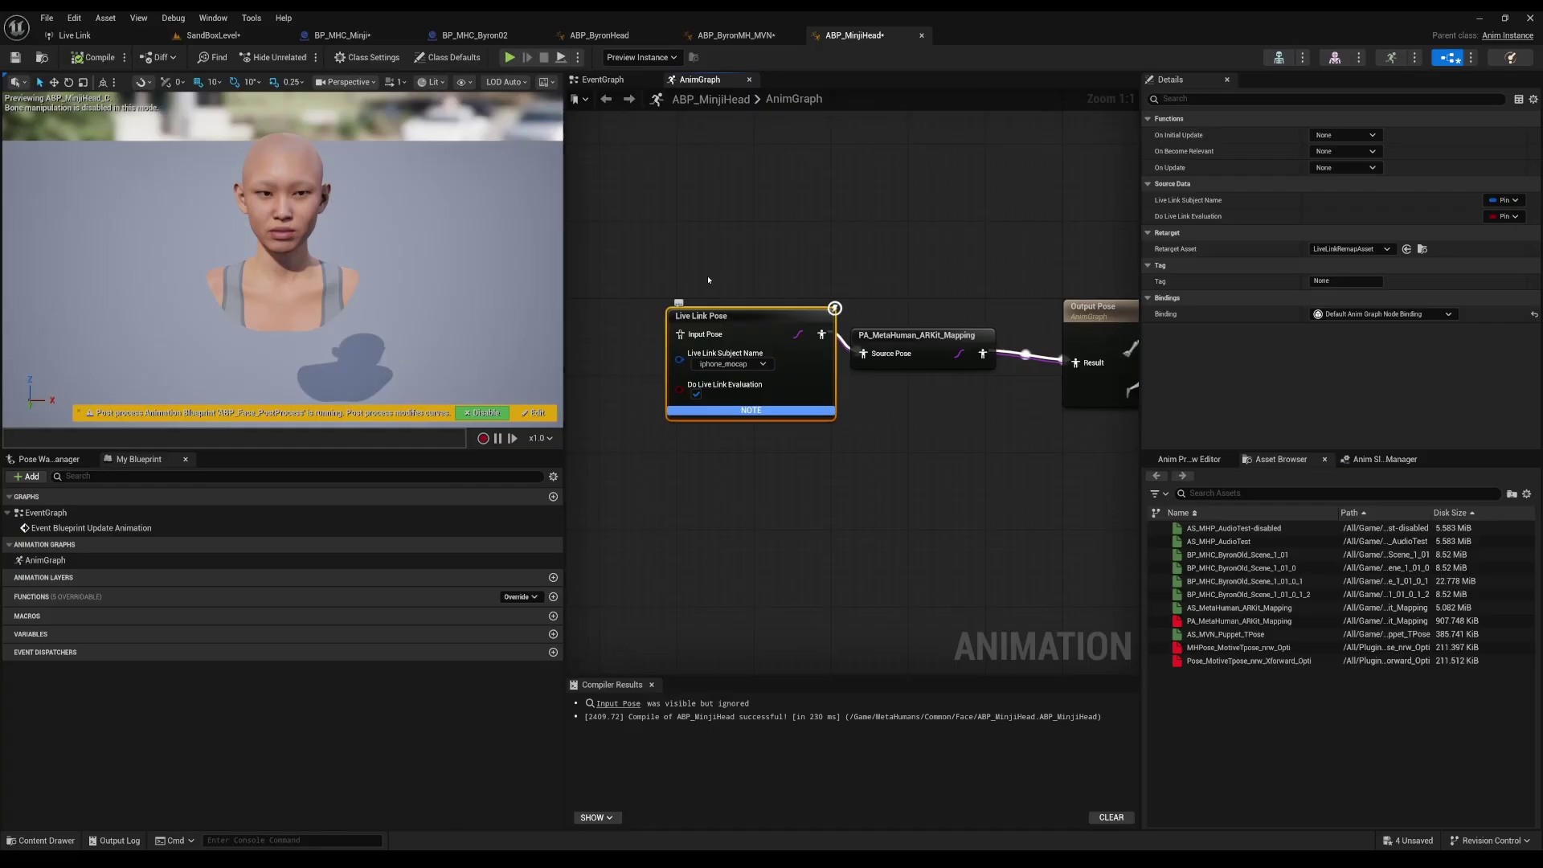
pyautogui.moveTo(720, 256); pyautogui.dragTo(833, 249, button='right')
pyautogui.rightClick(793, 353)
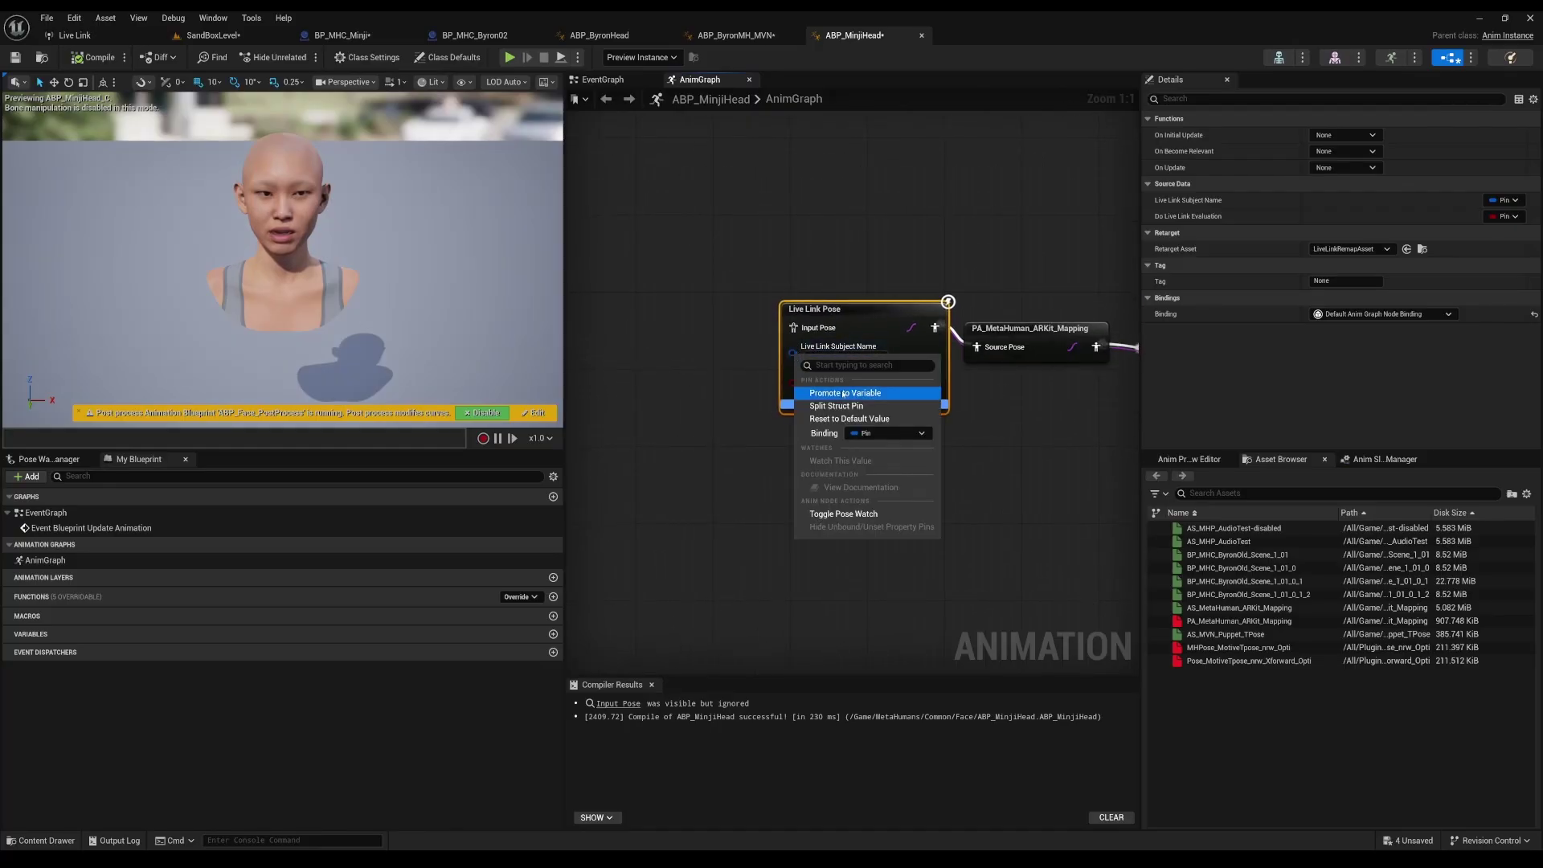
pyautogui.click(833, 389)
pyautogui.click(659, 308)
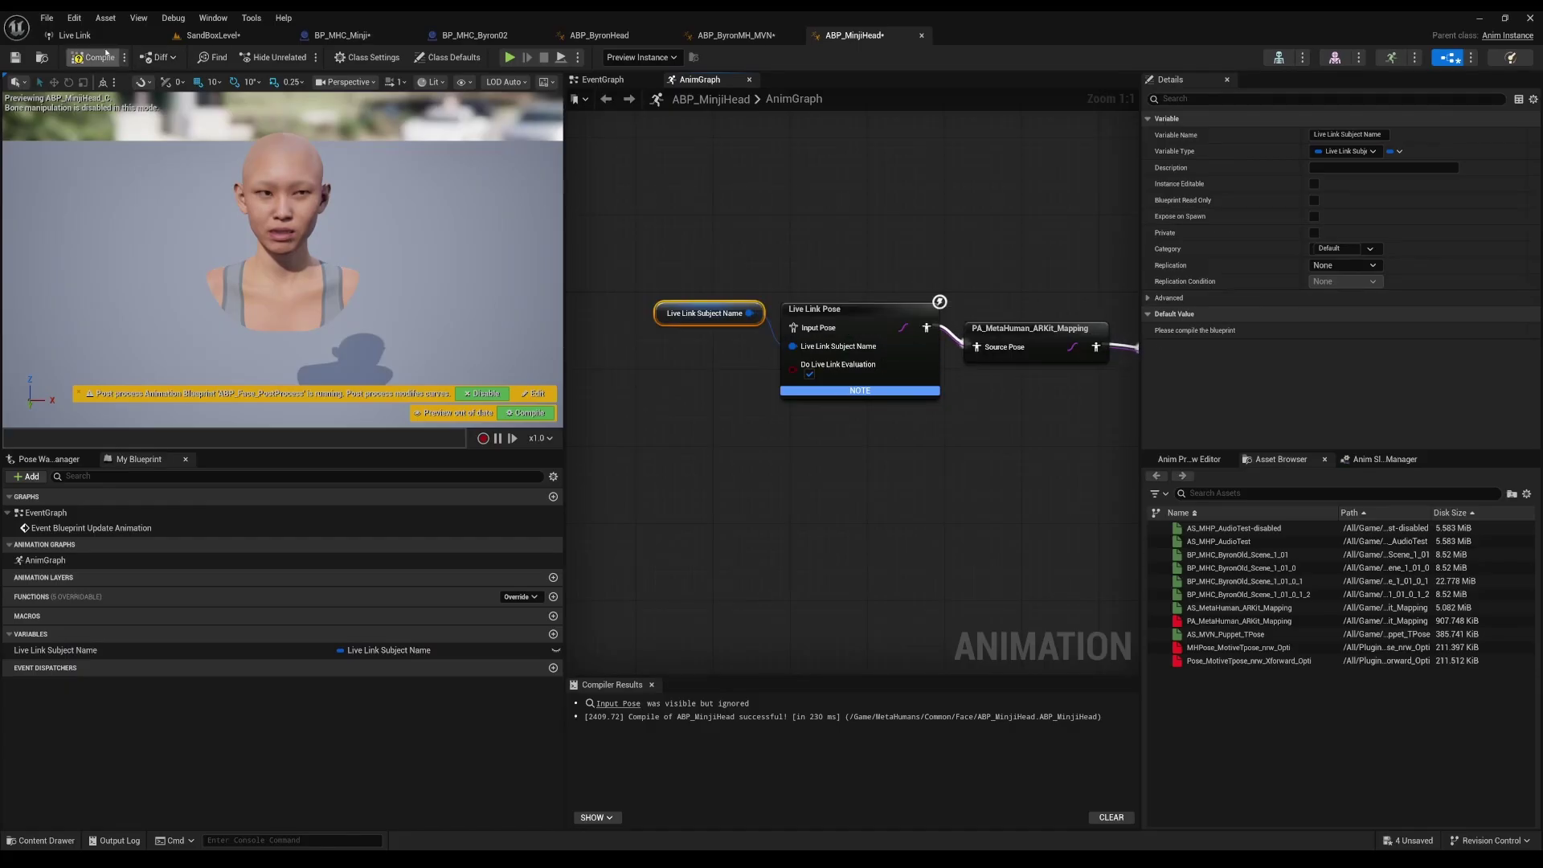
pyautogui.click(97, 57)
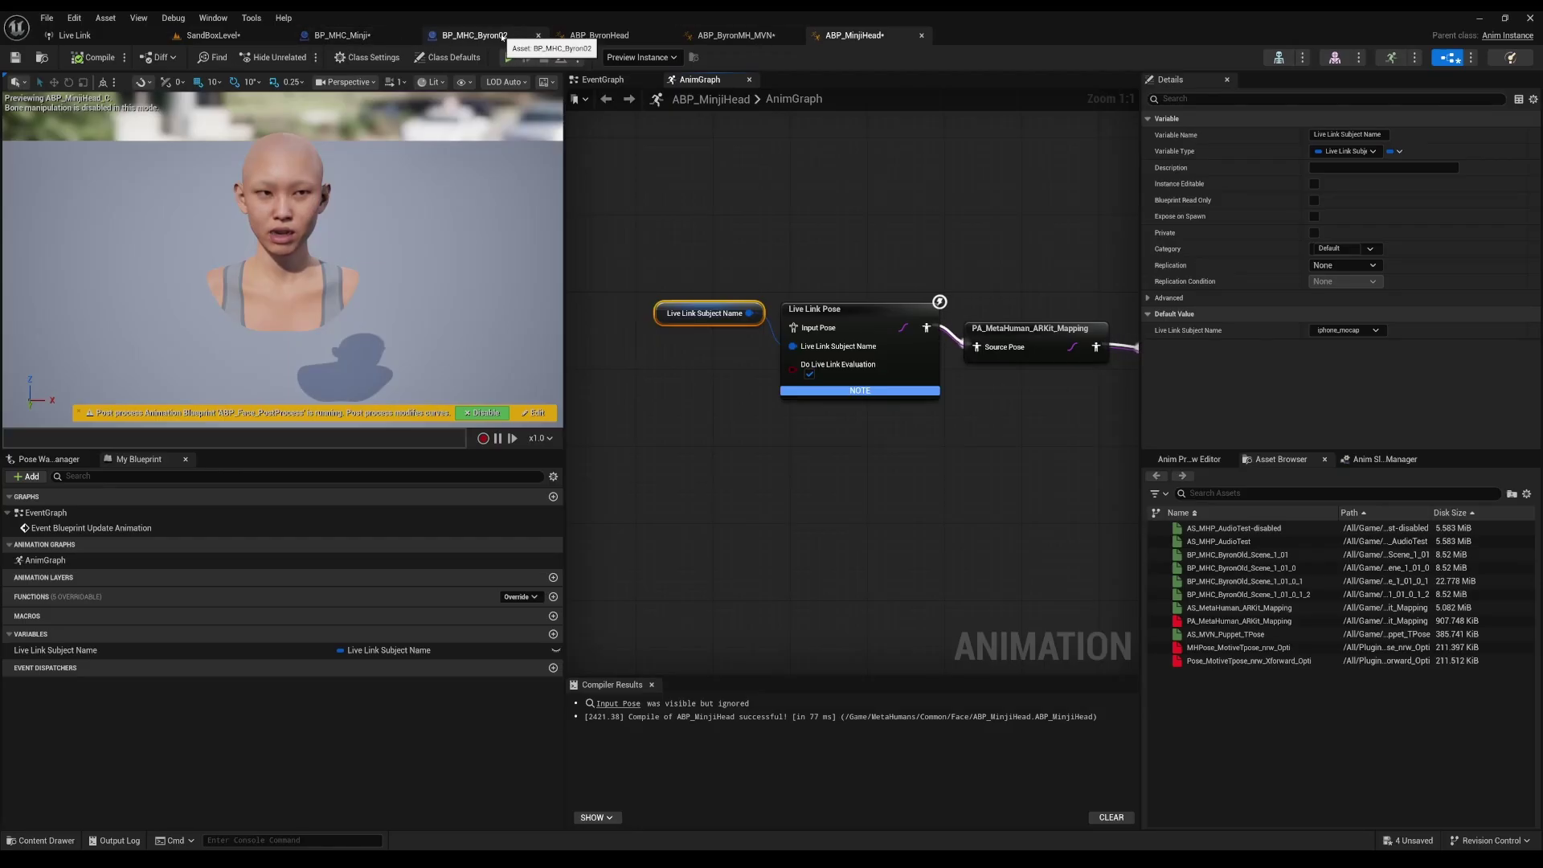
# Step: In BP_MHC_Minji, set the Face component's Anim Class to ABP_MinjiHead
pyautogui.click(344, 35)
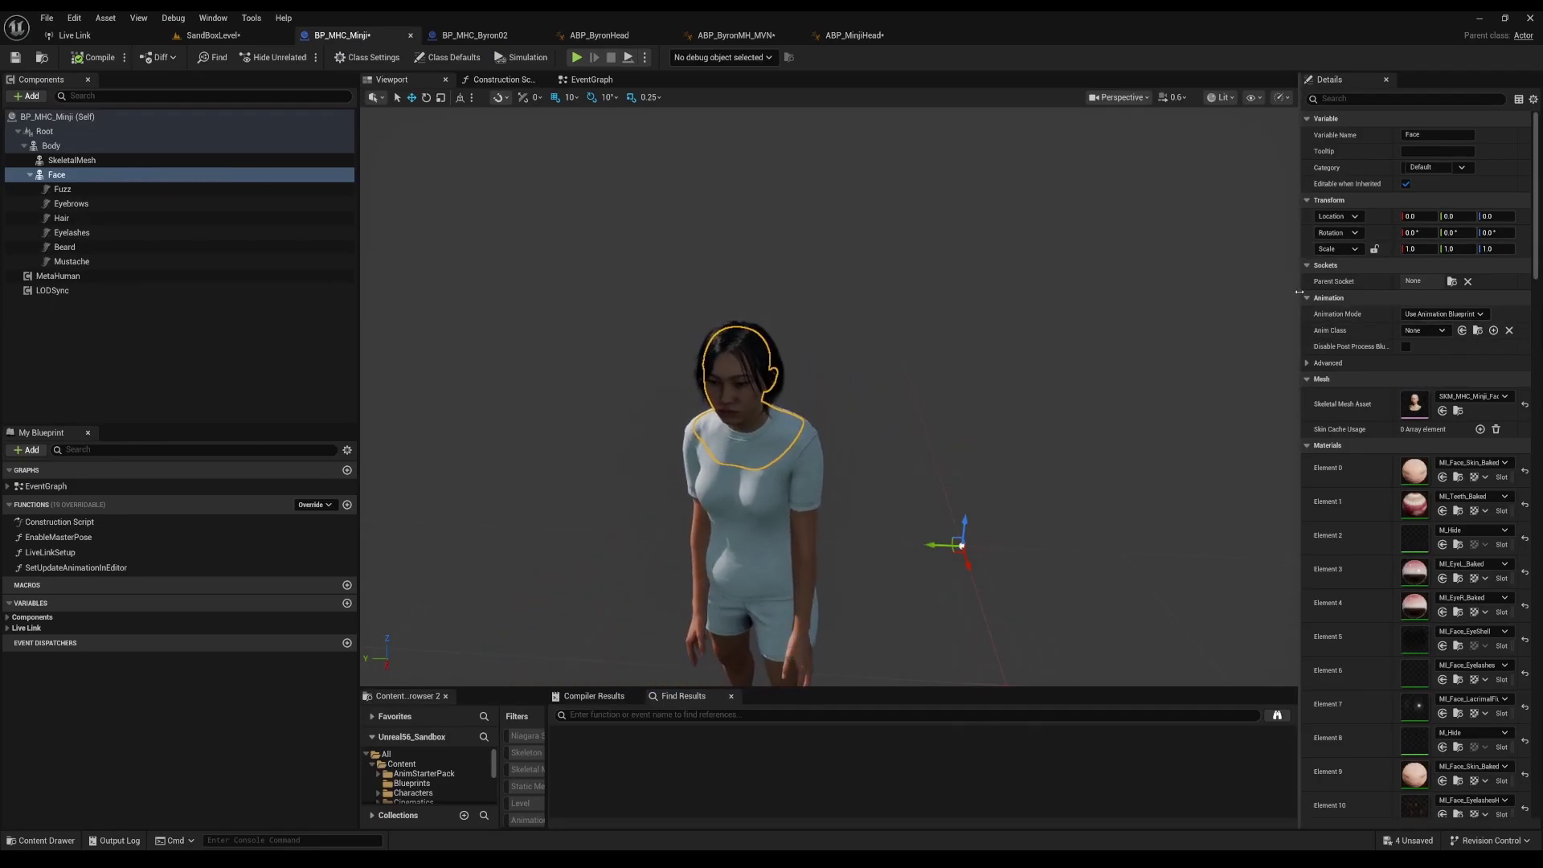
pyautogui.moveTo(1299, 292); pyautogui.dragTo(1171, 293)
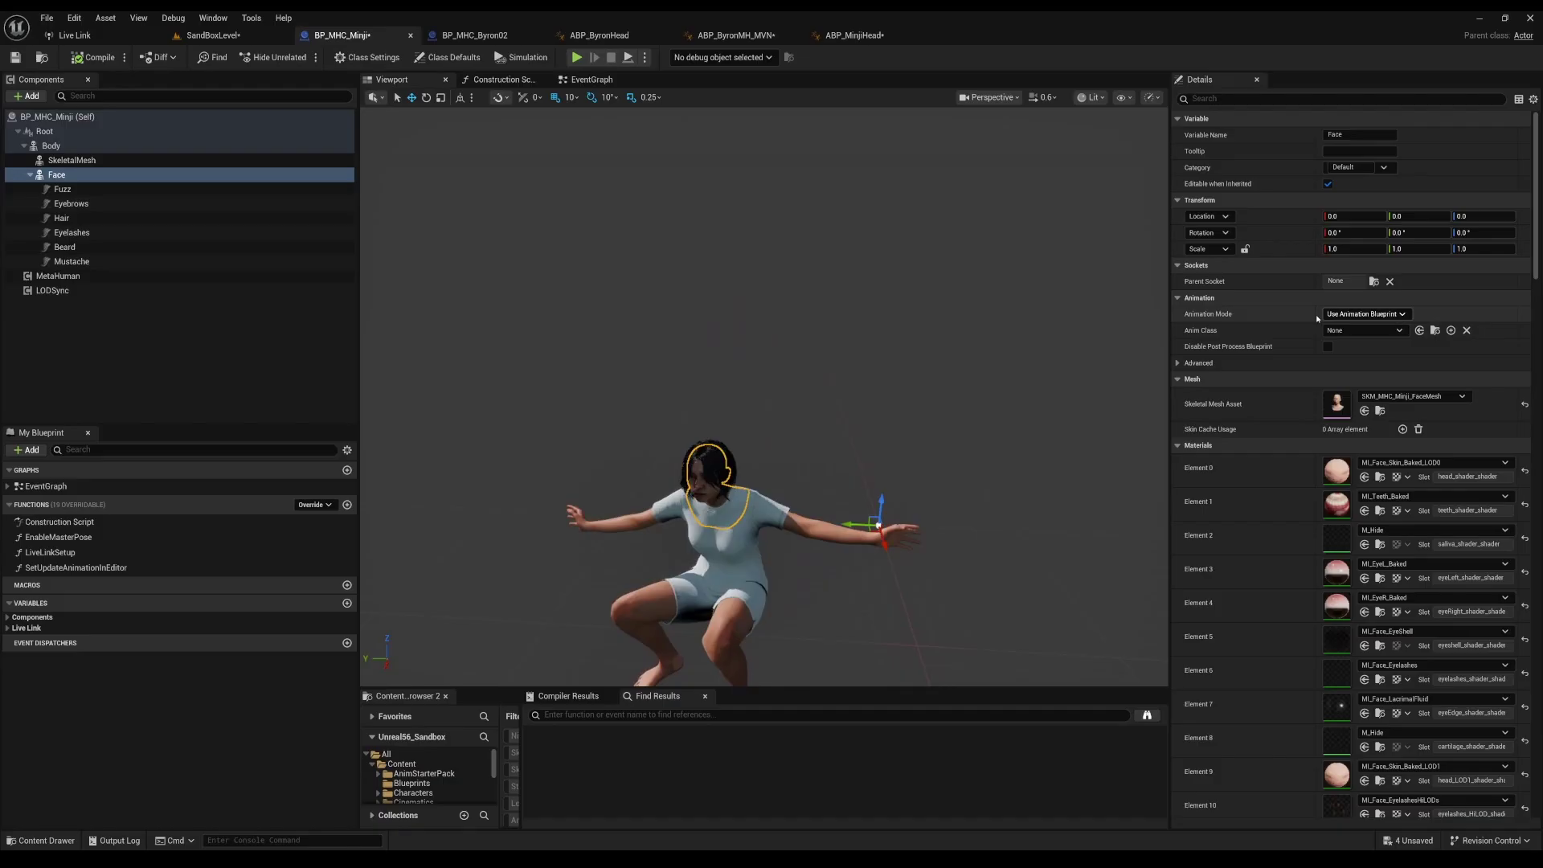
pyautogui.click(1401, 329)
pyautogui.write('mn')
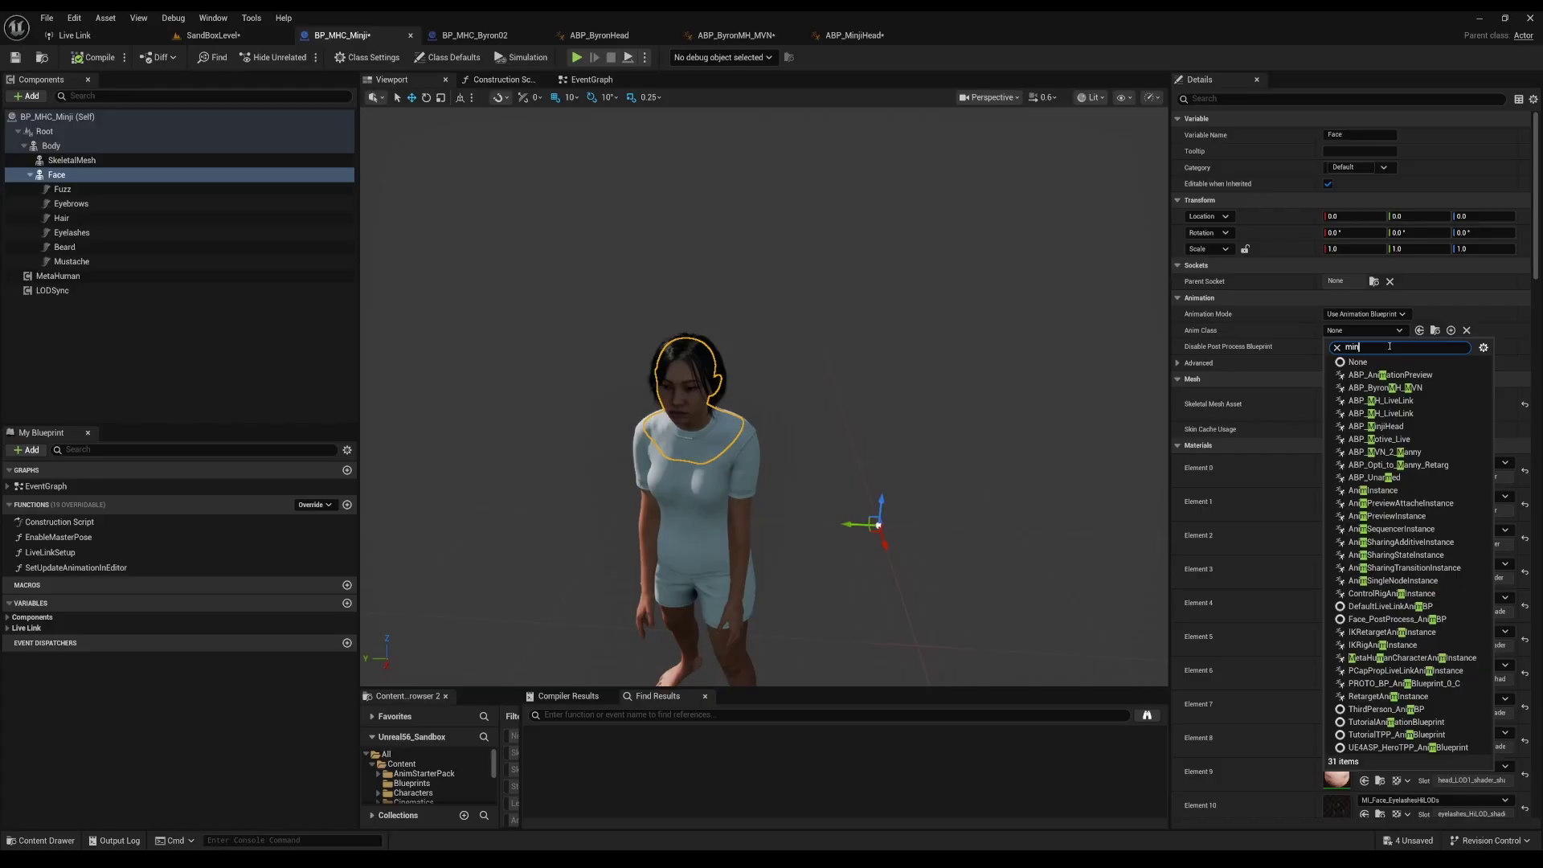
pyautogui.write('inj')
pyautogui.click(1381, 376)
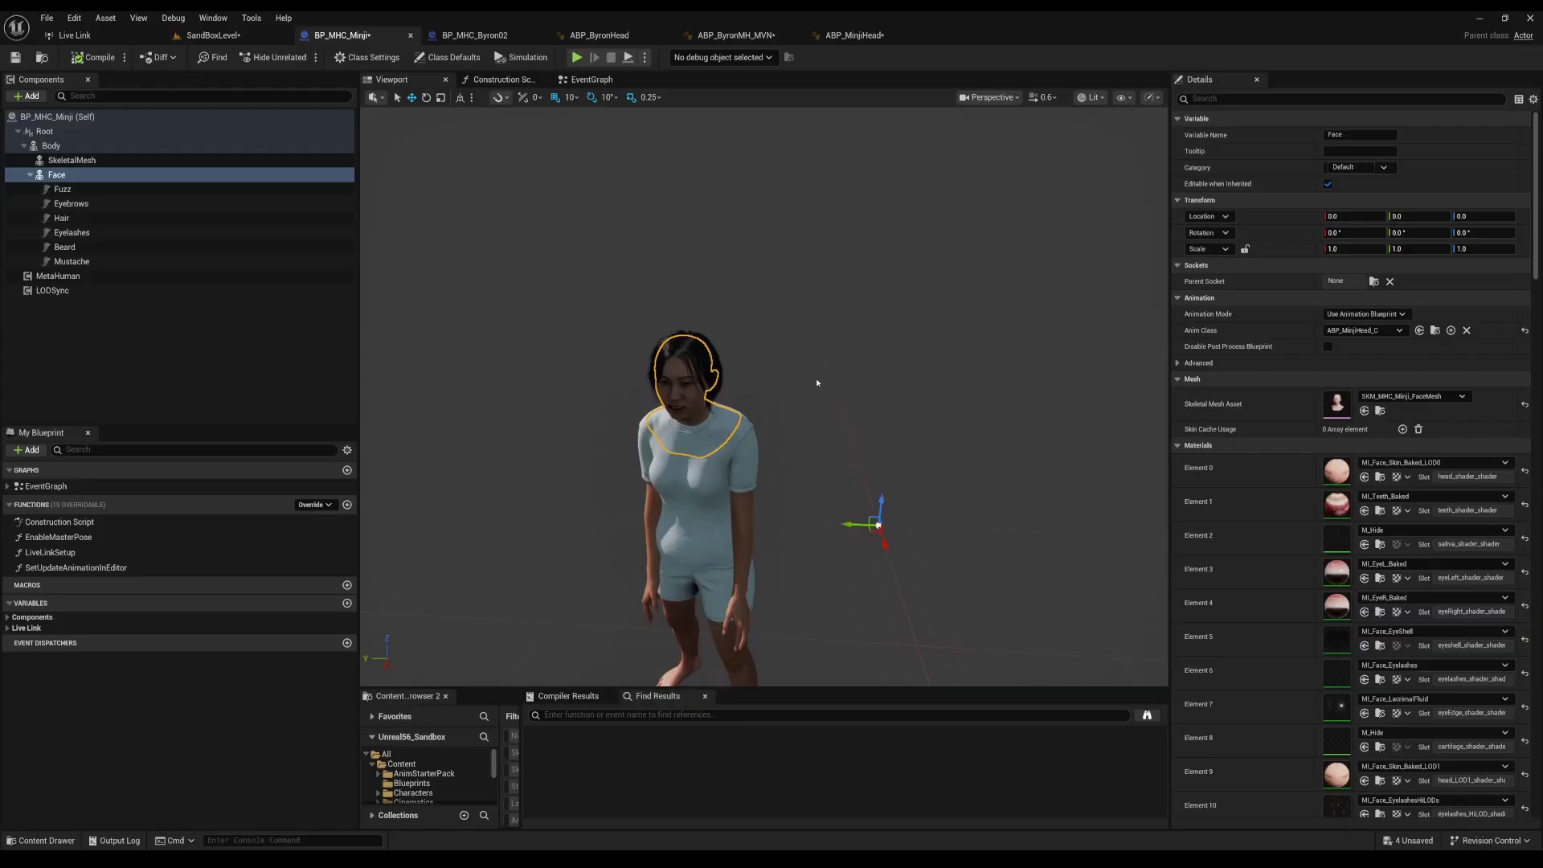
pyautogui.click(73, 115)
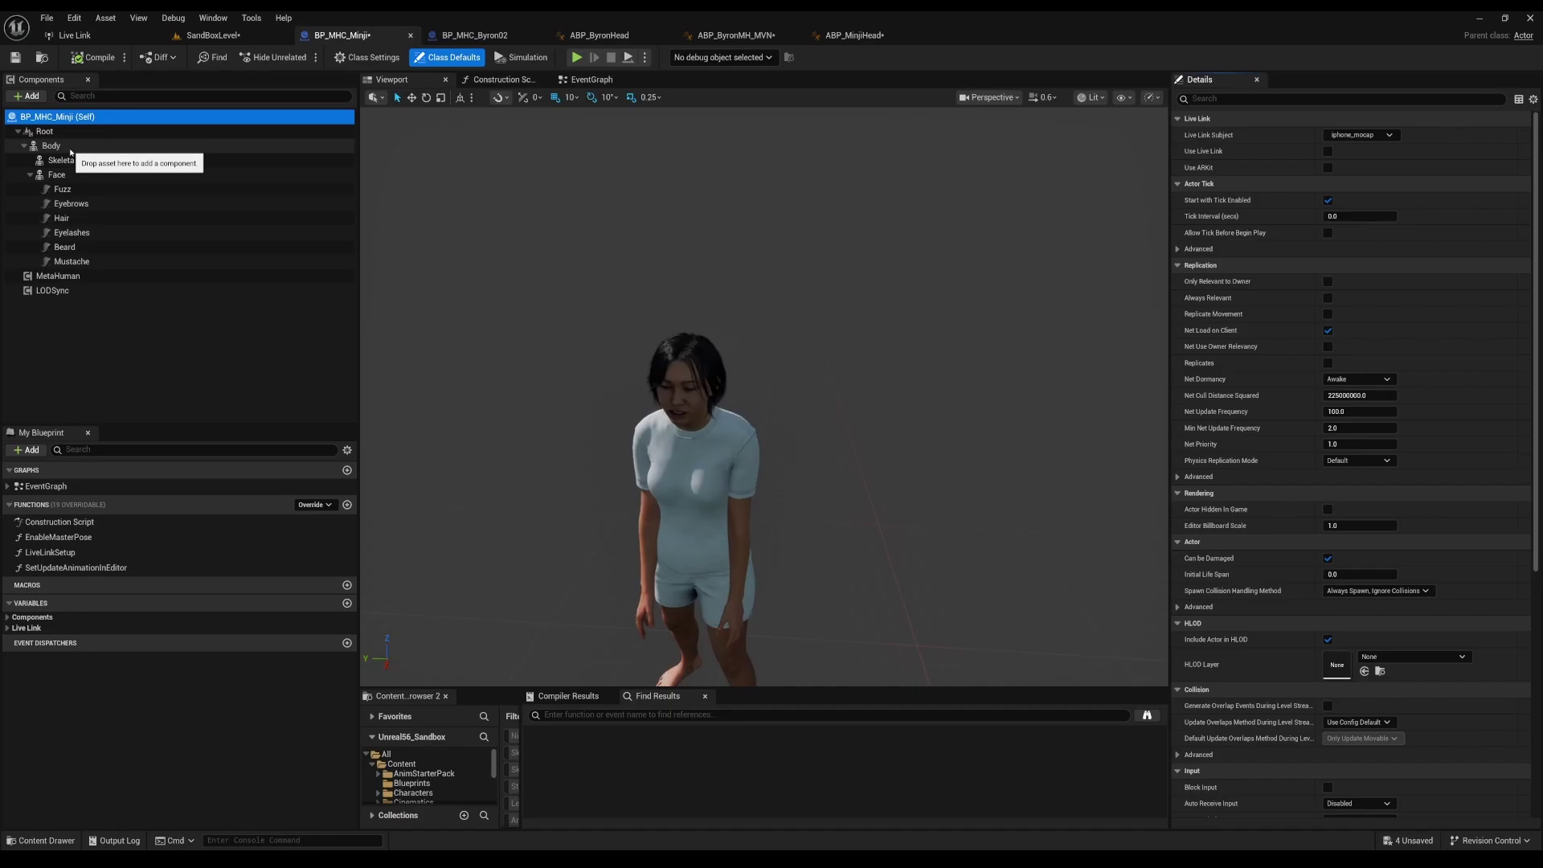
# Step: Confirm Minji's Body component uses Anim Class ABP_ByronMH_MVN
pyautogui.click(61, 146)
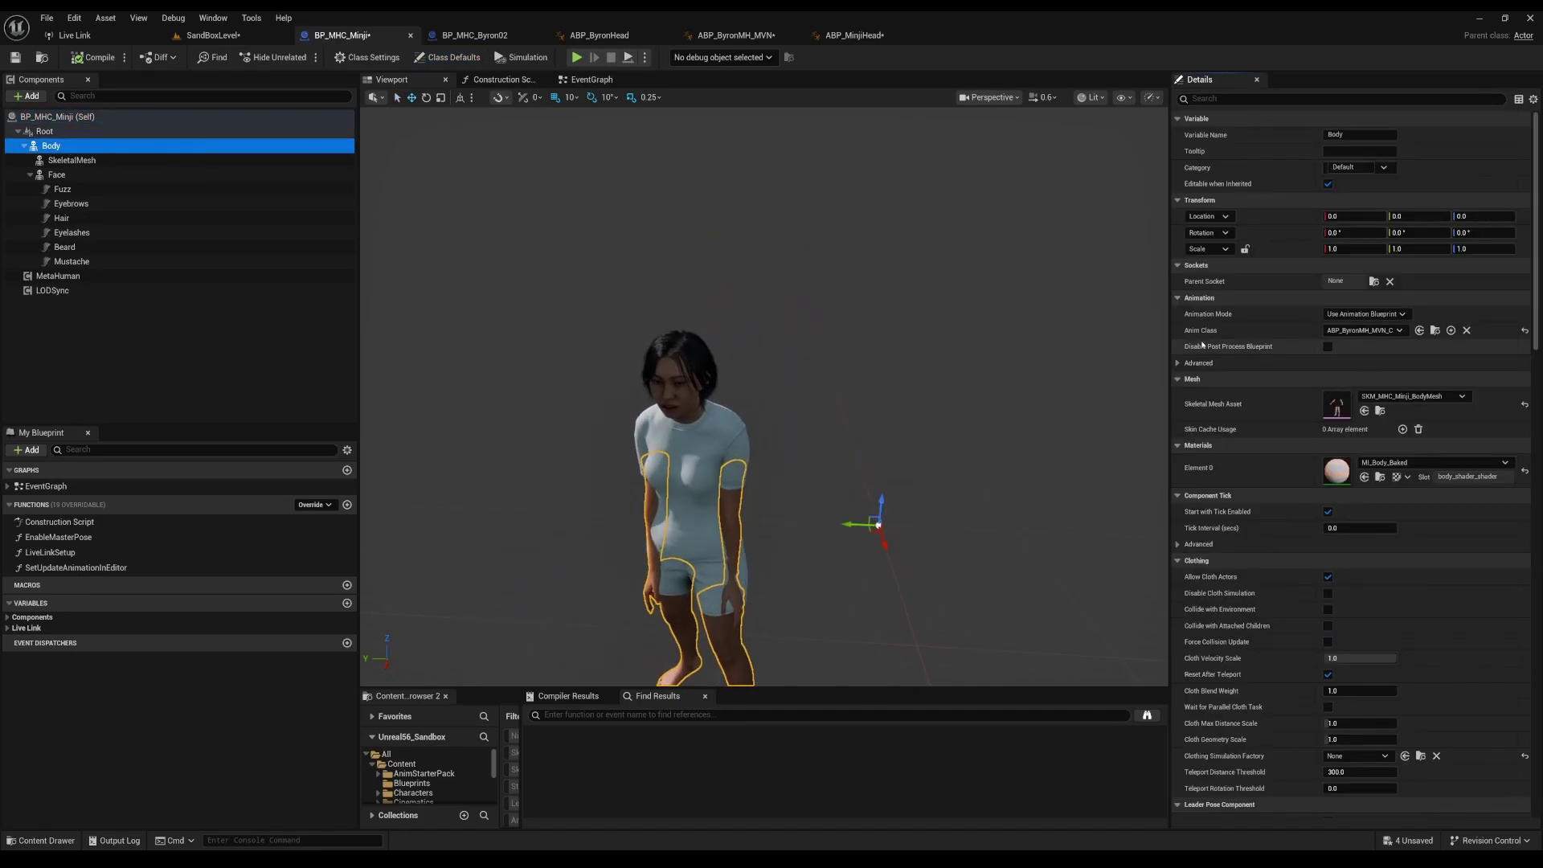
pyautogui.moveTo(1169, 328); pyautogui.dragTo(1152, 328)
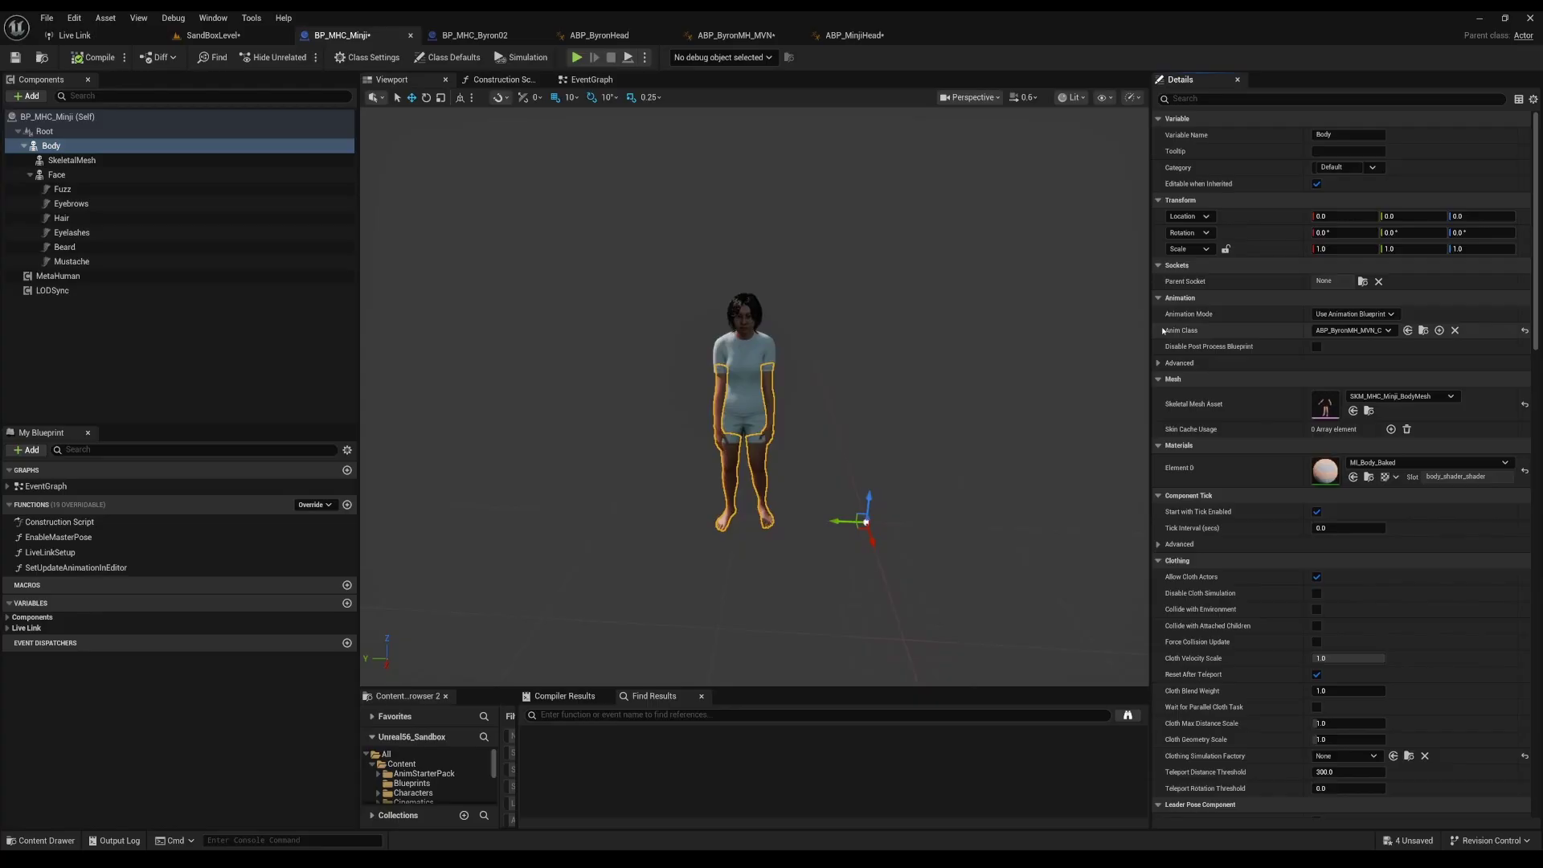
pyautogui.click(159, 146)
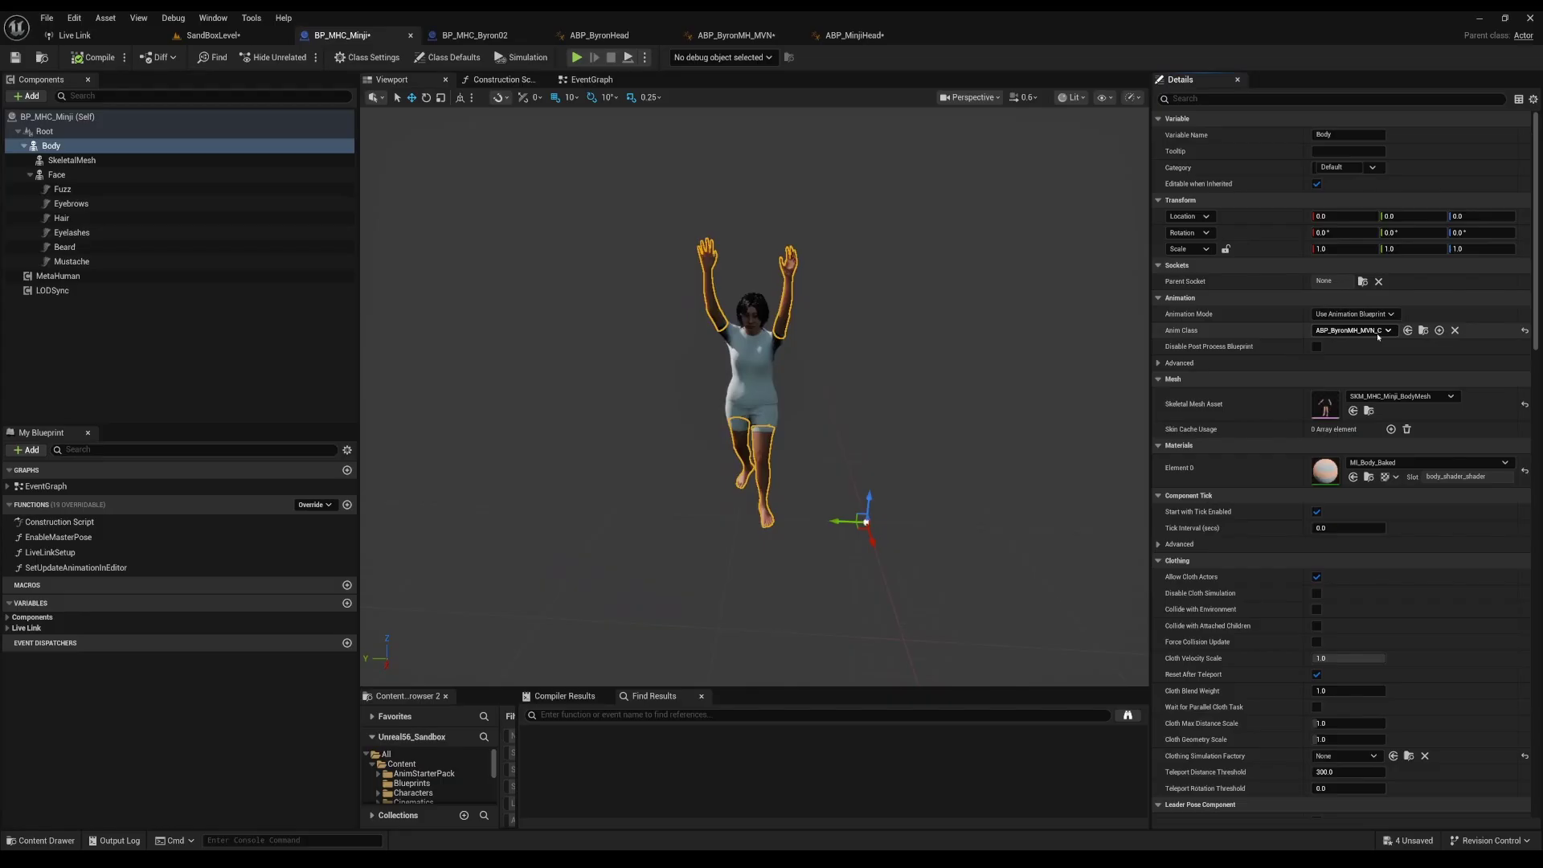
pyautogui.click(1424, 330)
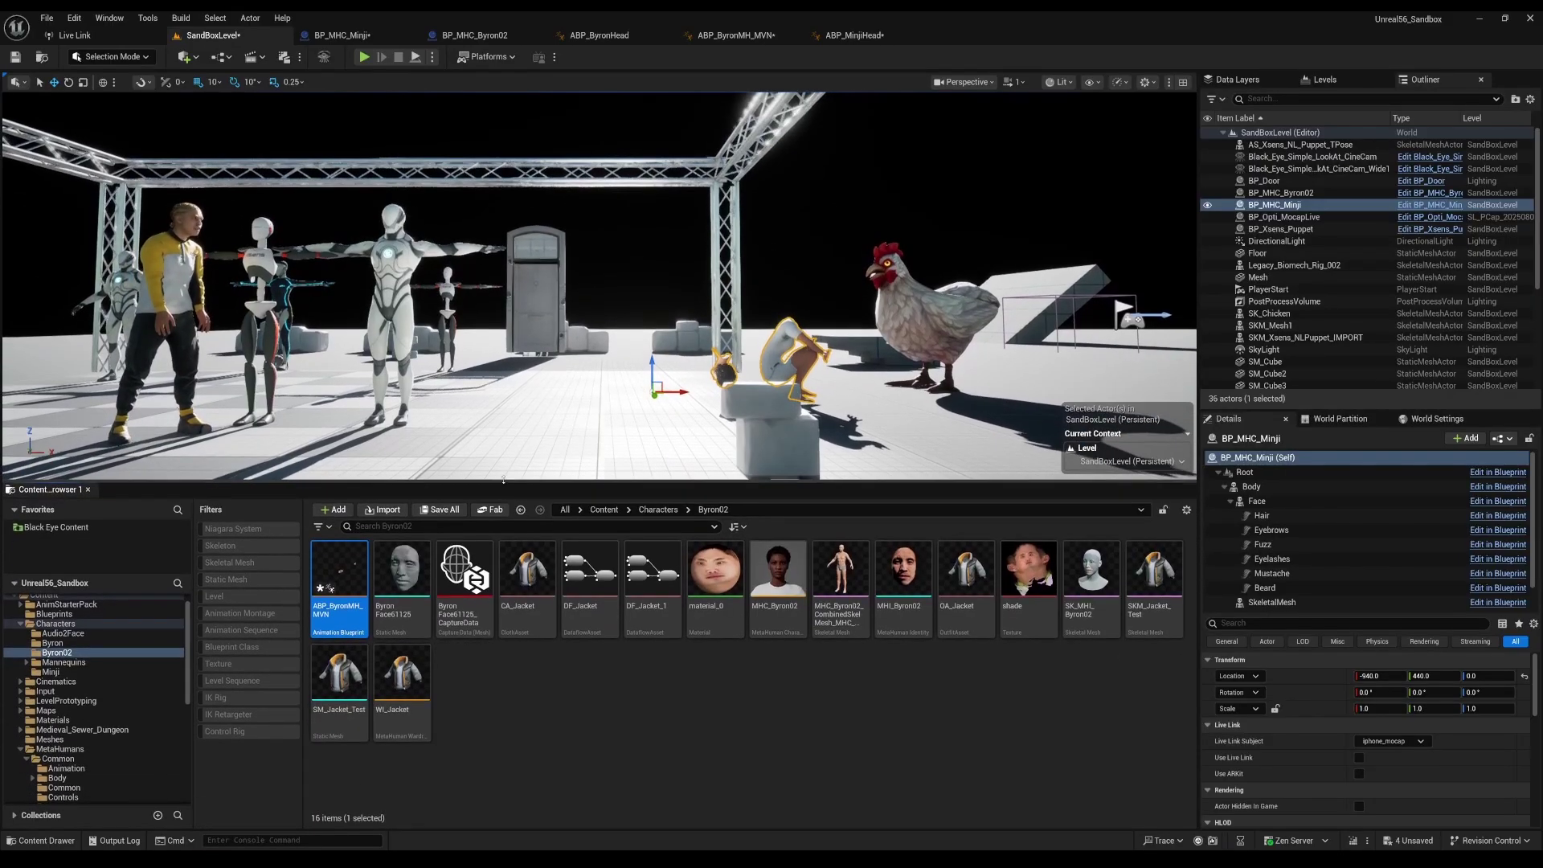
# Step: In ABP_ByronMH_MVN, keep the Live Link Subject default as 9763-Ale
pyautogui.click(741, 35)
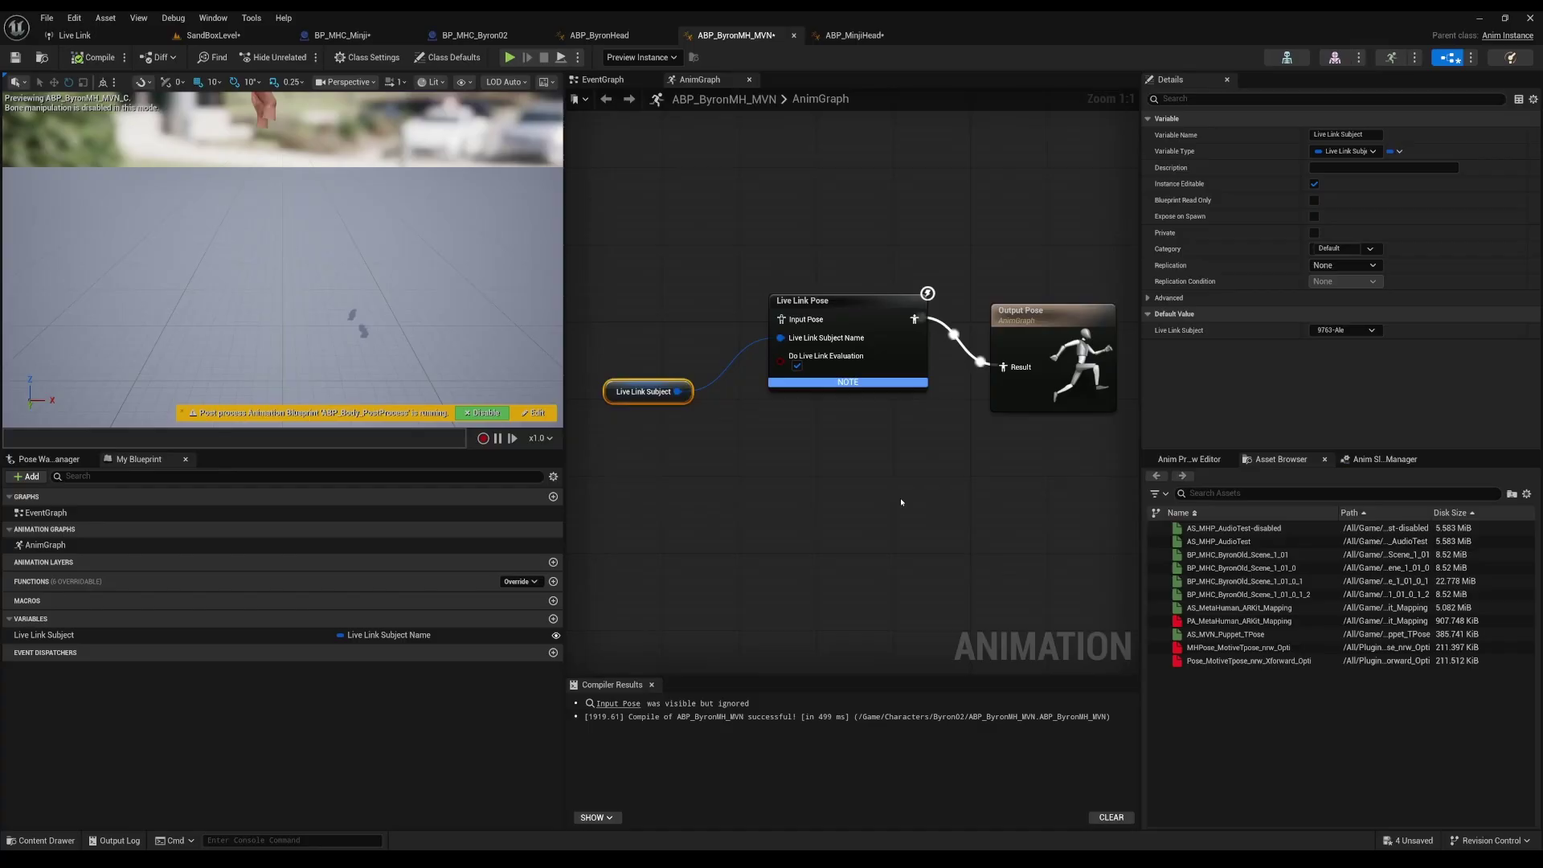
pyautogui.moveTo(848, 488); pyautogui.dragTo(874, 533, button='right')
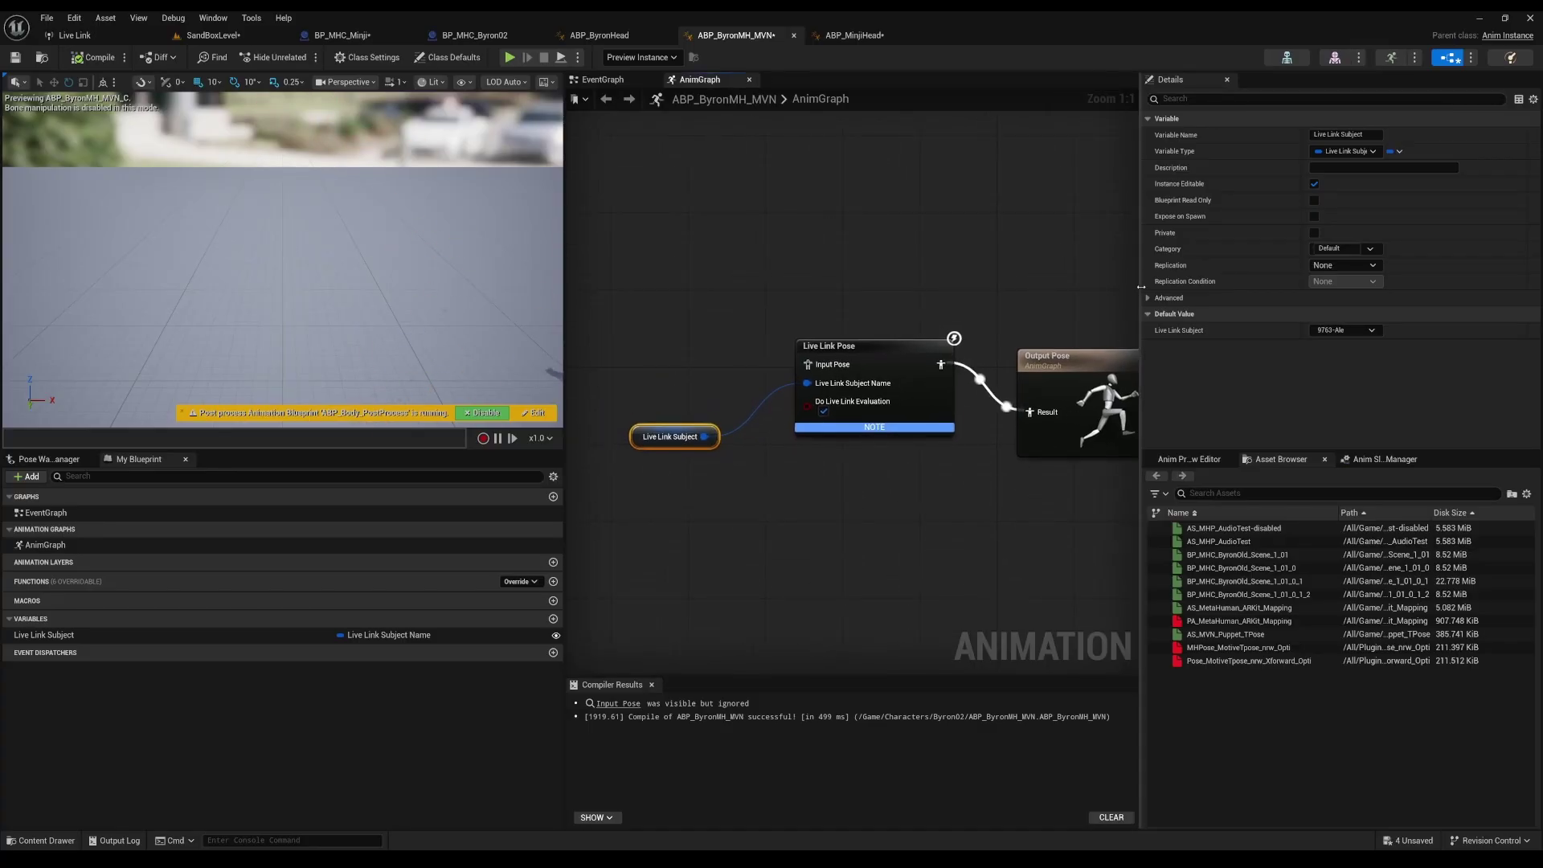
pyautogui.moveTo(1139, 296); pyautogui.dragTo(1270, 297)
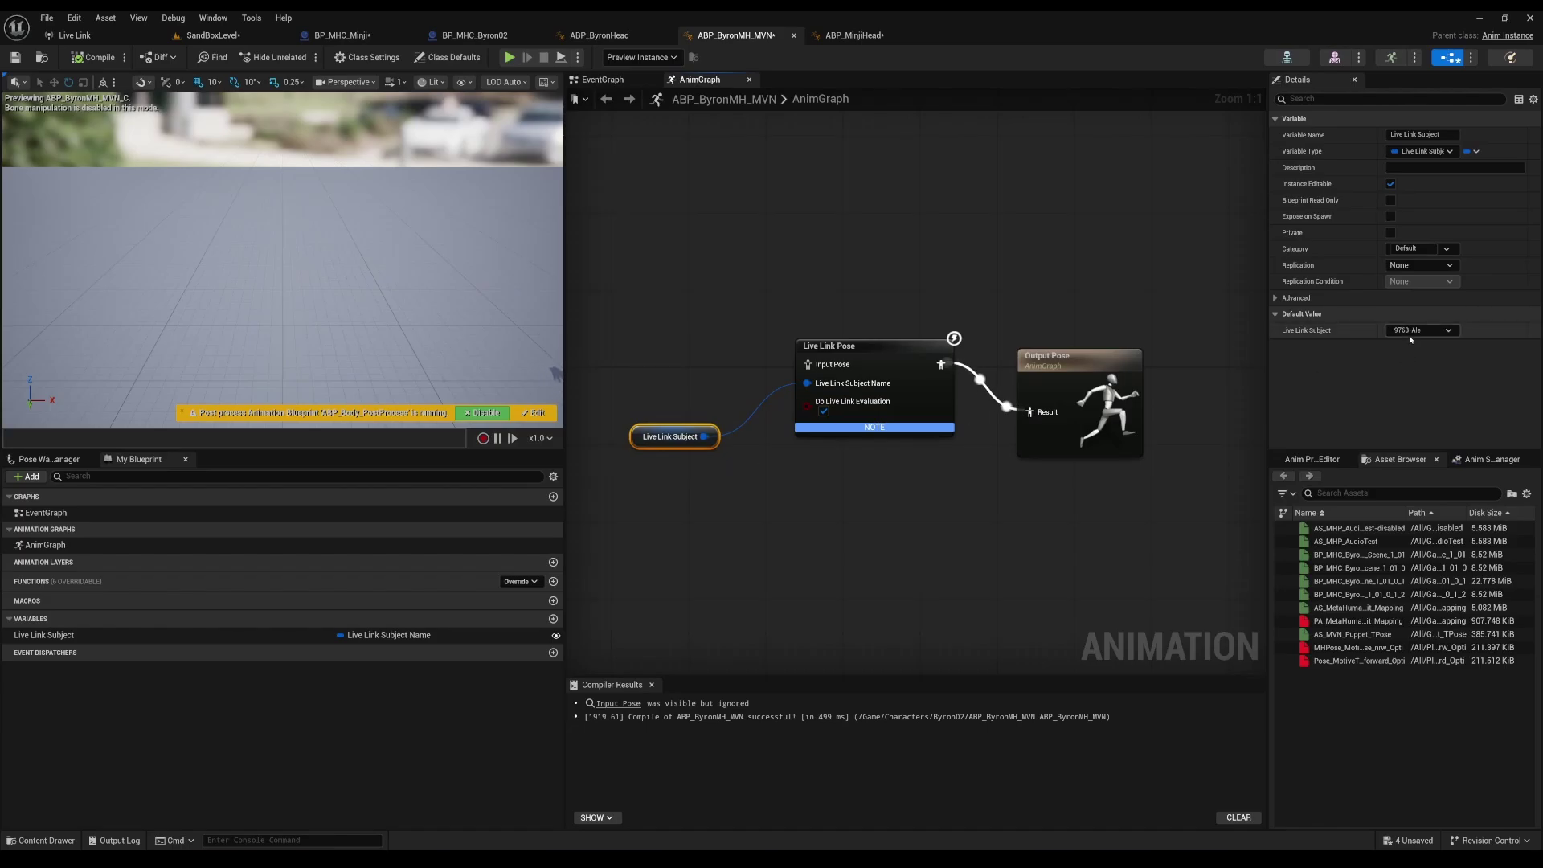
pyautogui.click(1451, 330)
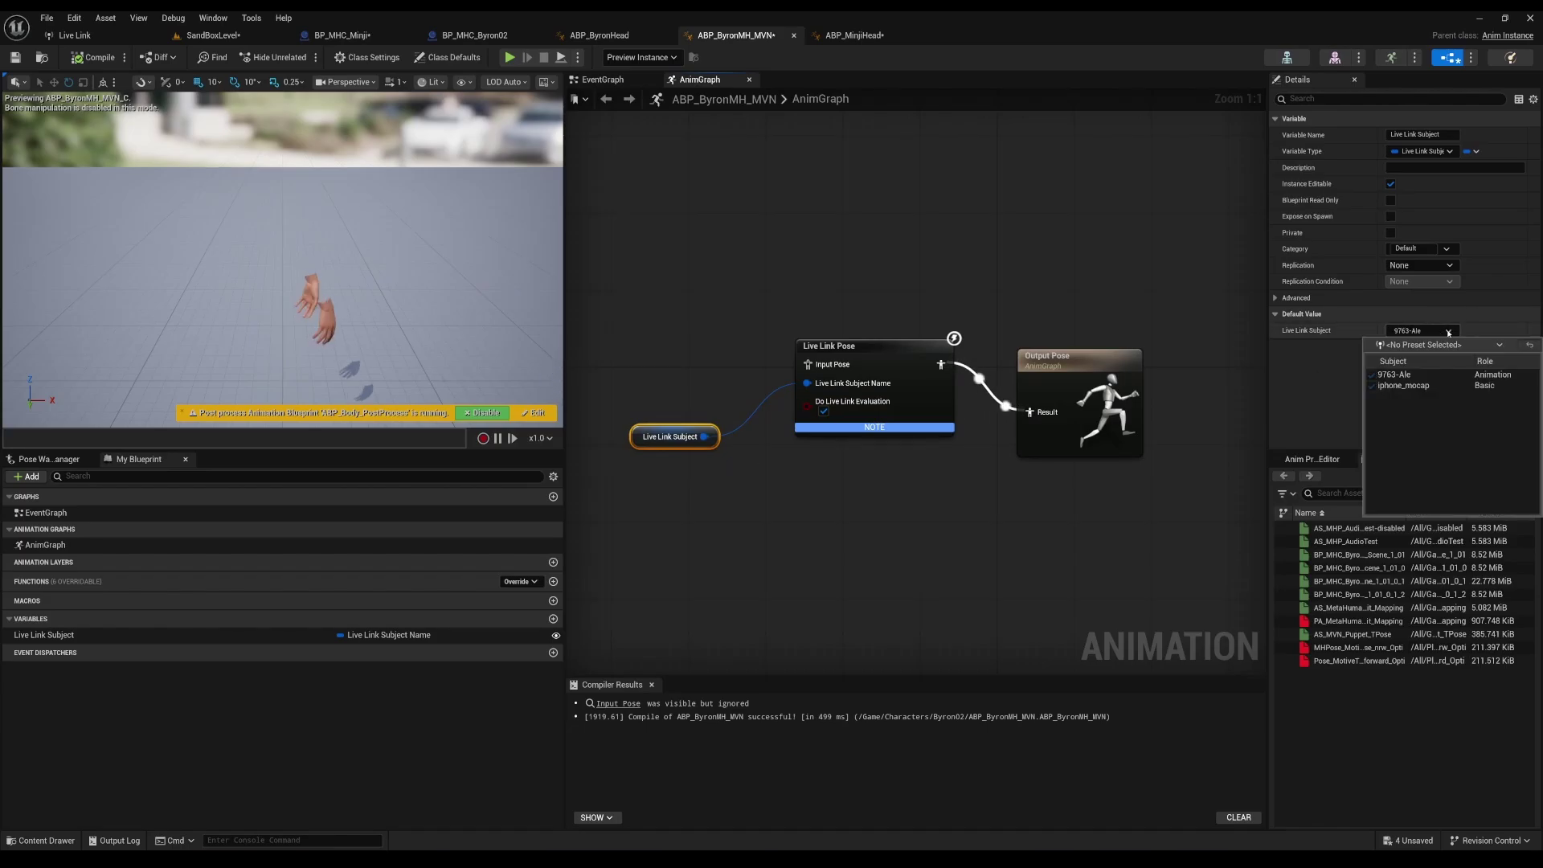
pyautogui.click(1407, 376)
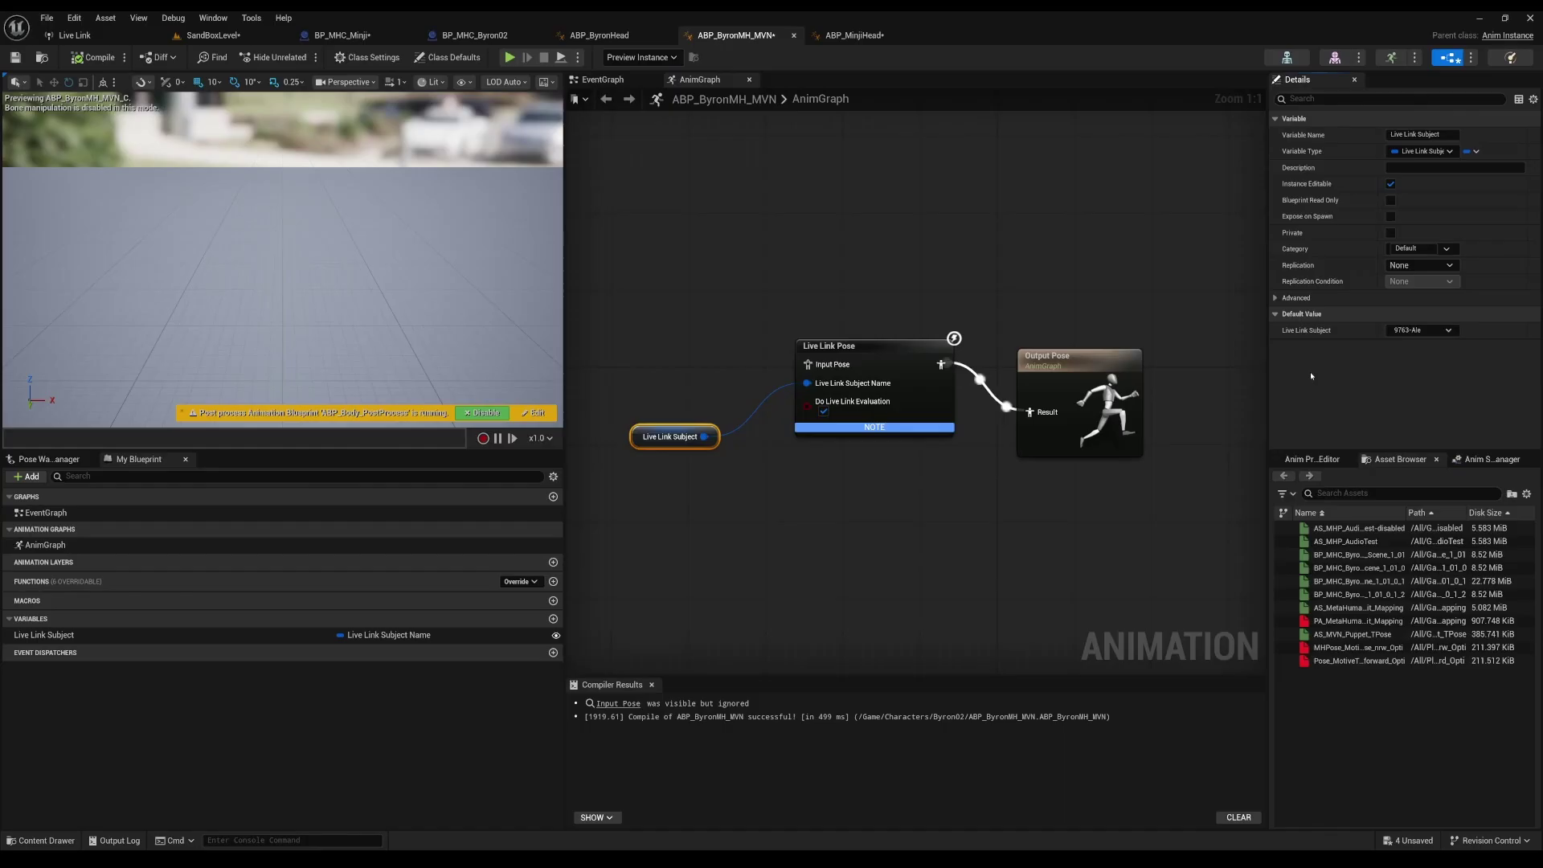
# Step: Bring up the Live Link panel listing sources and subjects
pyautogui.click(74, 35)
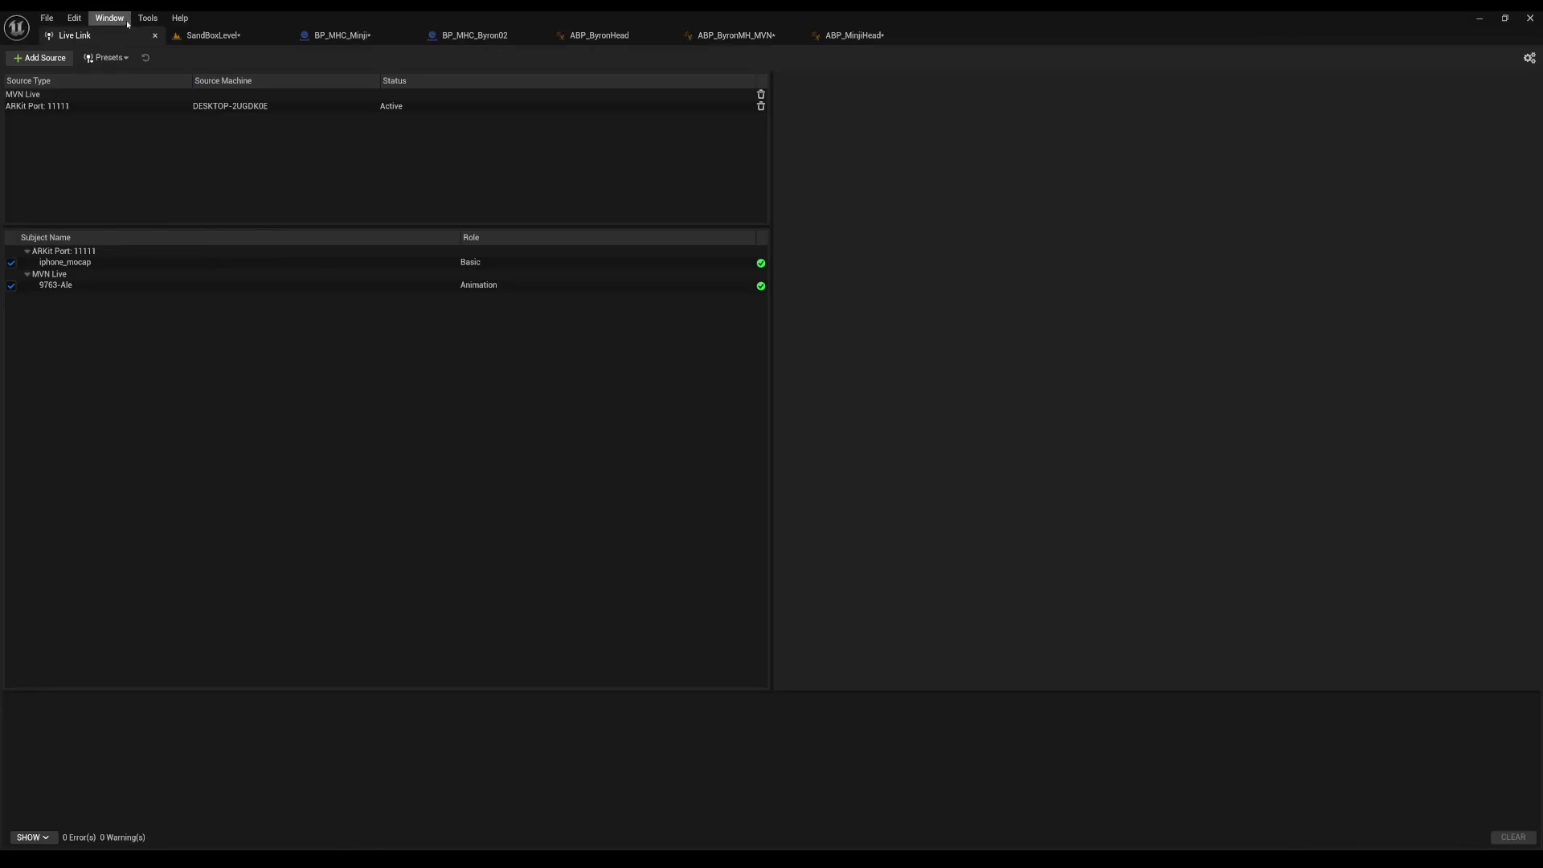
pyautogui.click(108, 17)
pyautogui.click(228, 35)
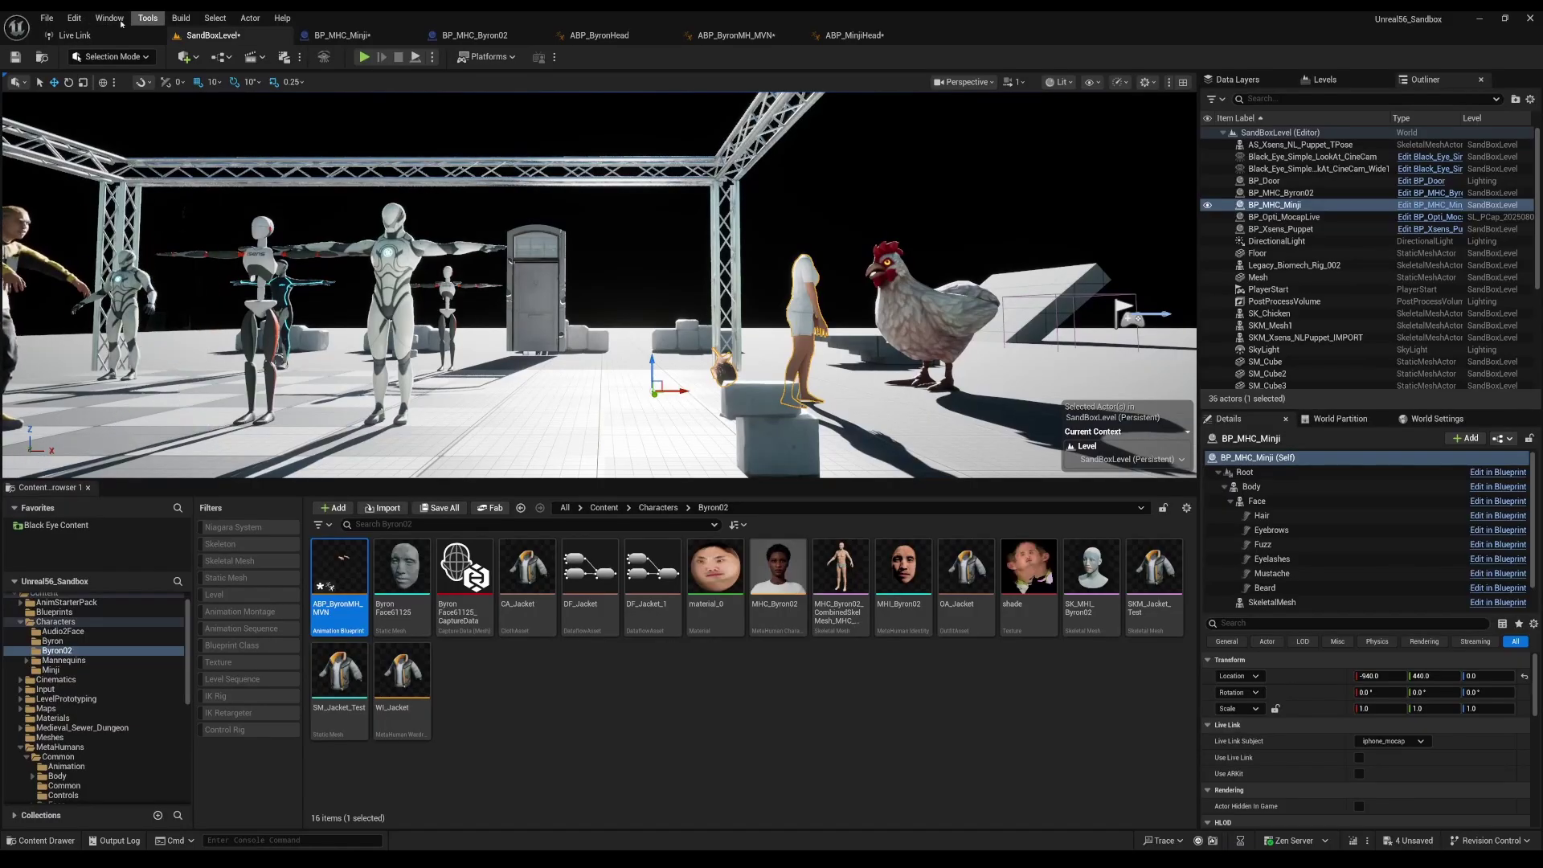
pyautogui.click(108, 18)
pyautogui.moveTo(163, 152)
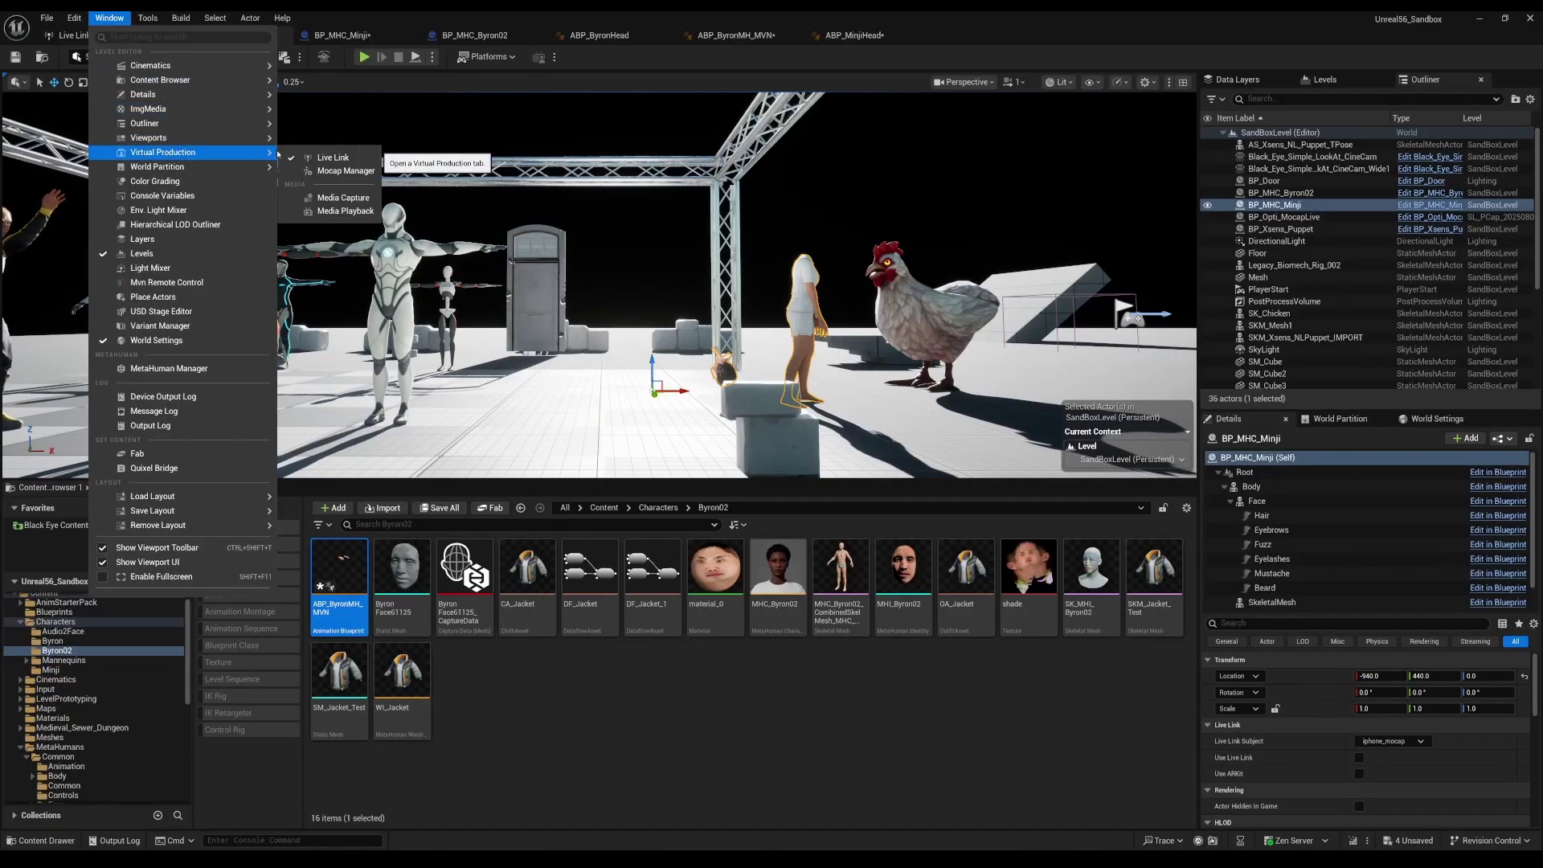
pyautogui.click(60, 32)
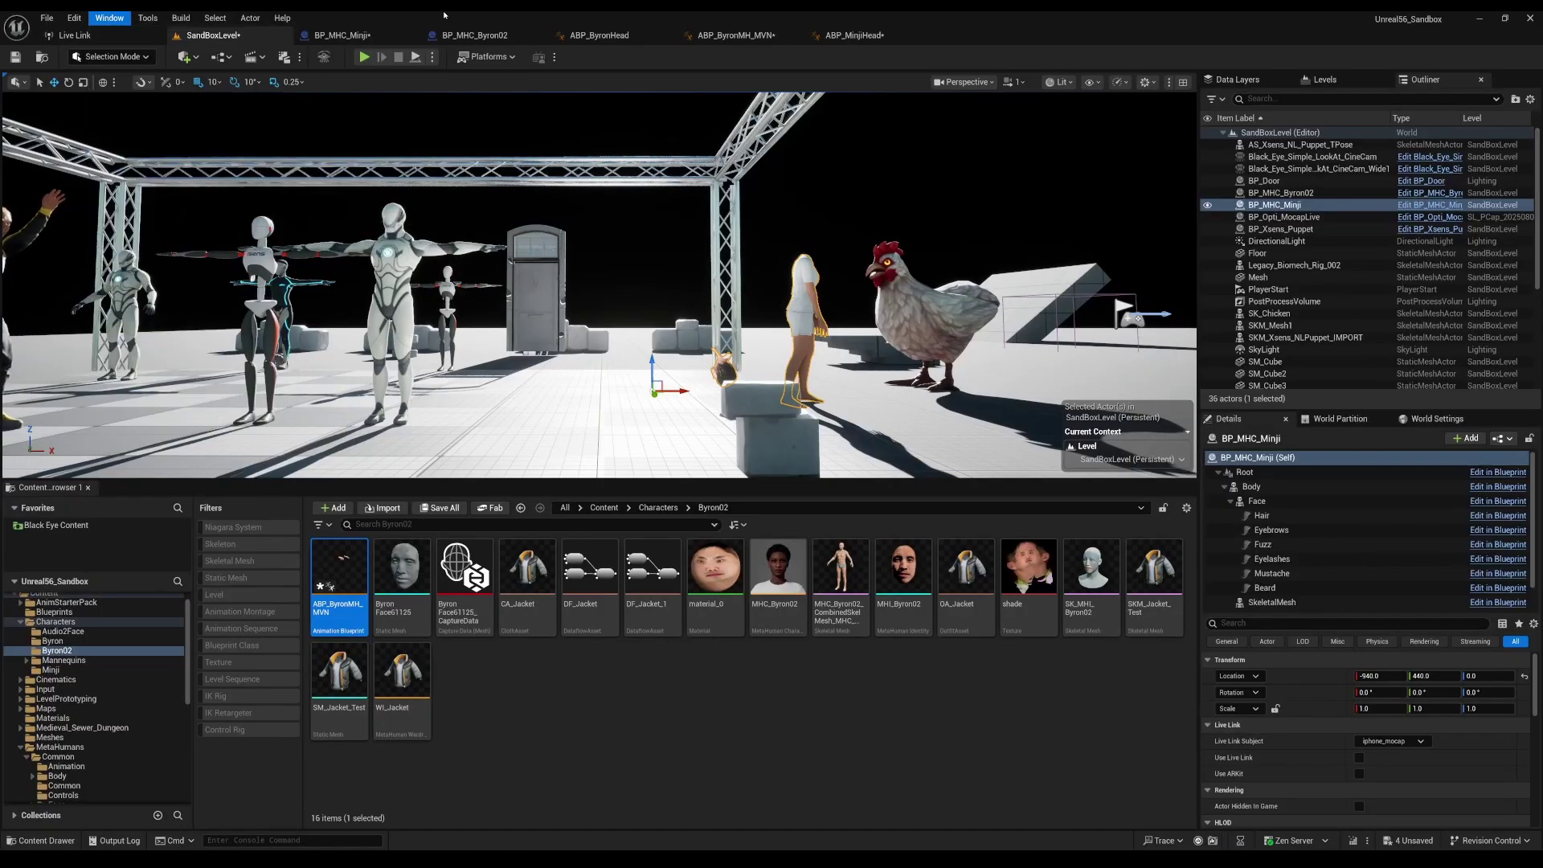
pyautogui.click(67, 35)
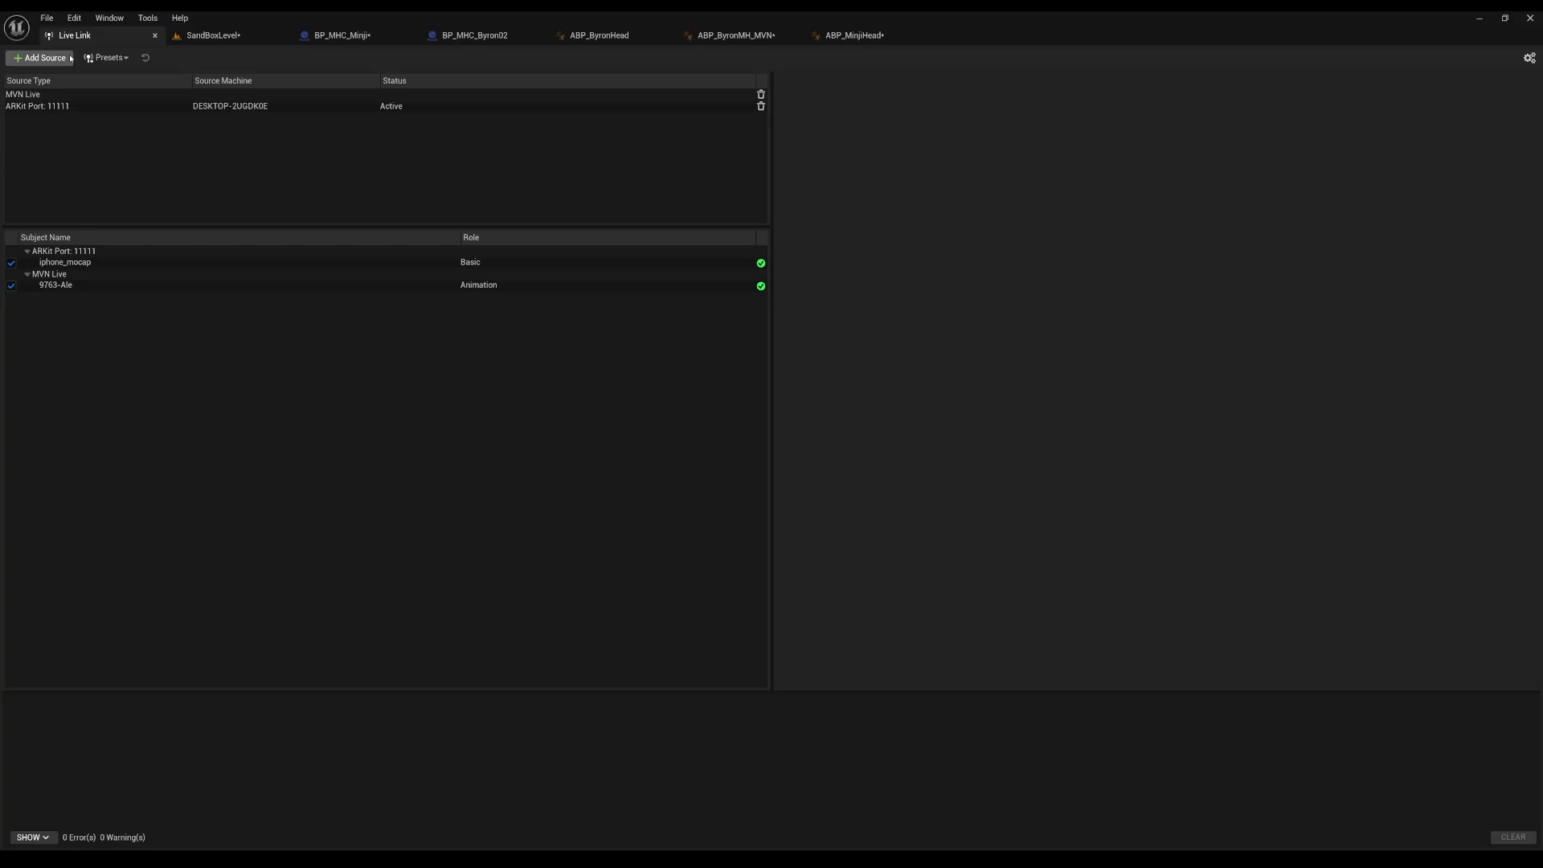
# Step: Review the Add Source types, then inspect the MVN Live and ARKit Port 11111 sources
pyautogui.click(44, 60)
pyautogui.moveTo(54, 211)
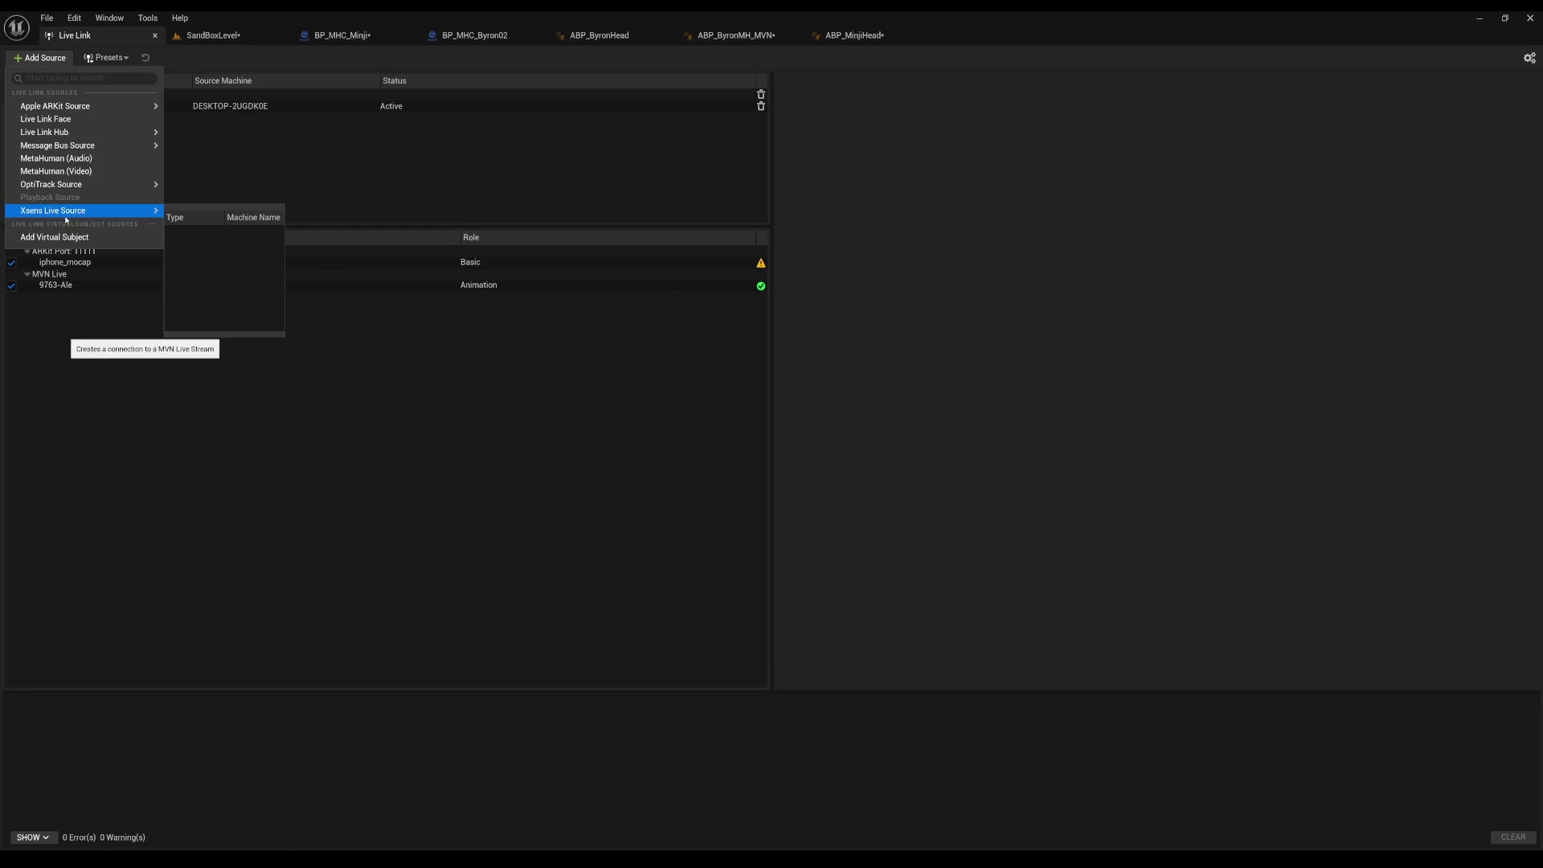
pyautogui.click(241, 235)
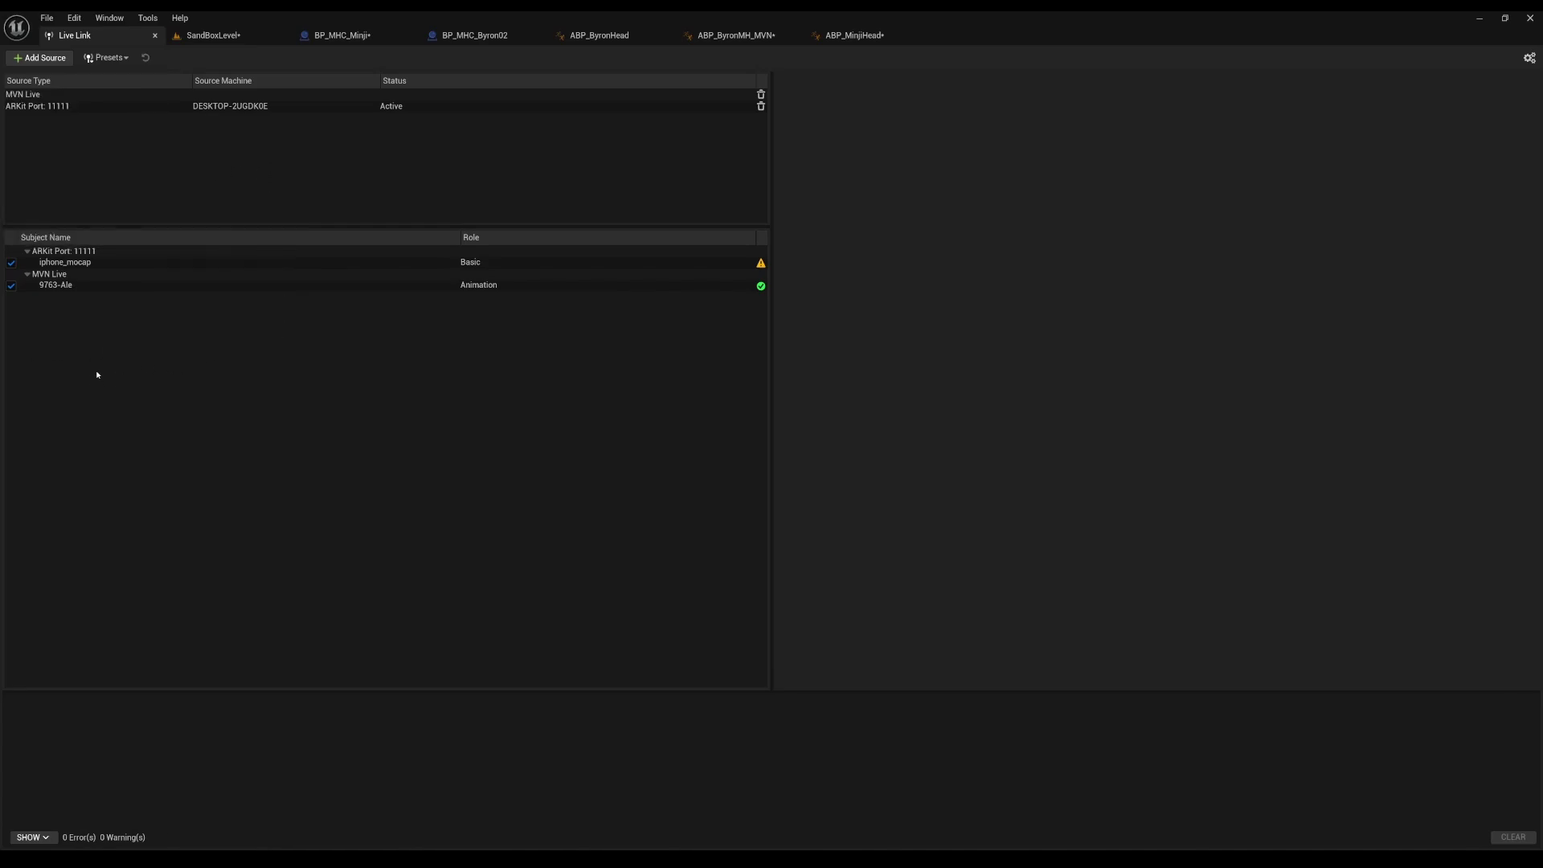
pyautogui.click(122, 95)
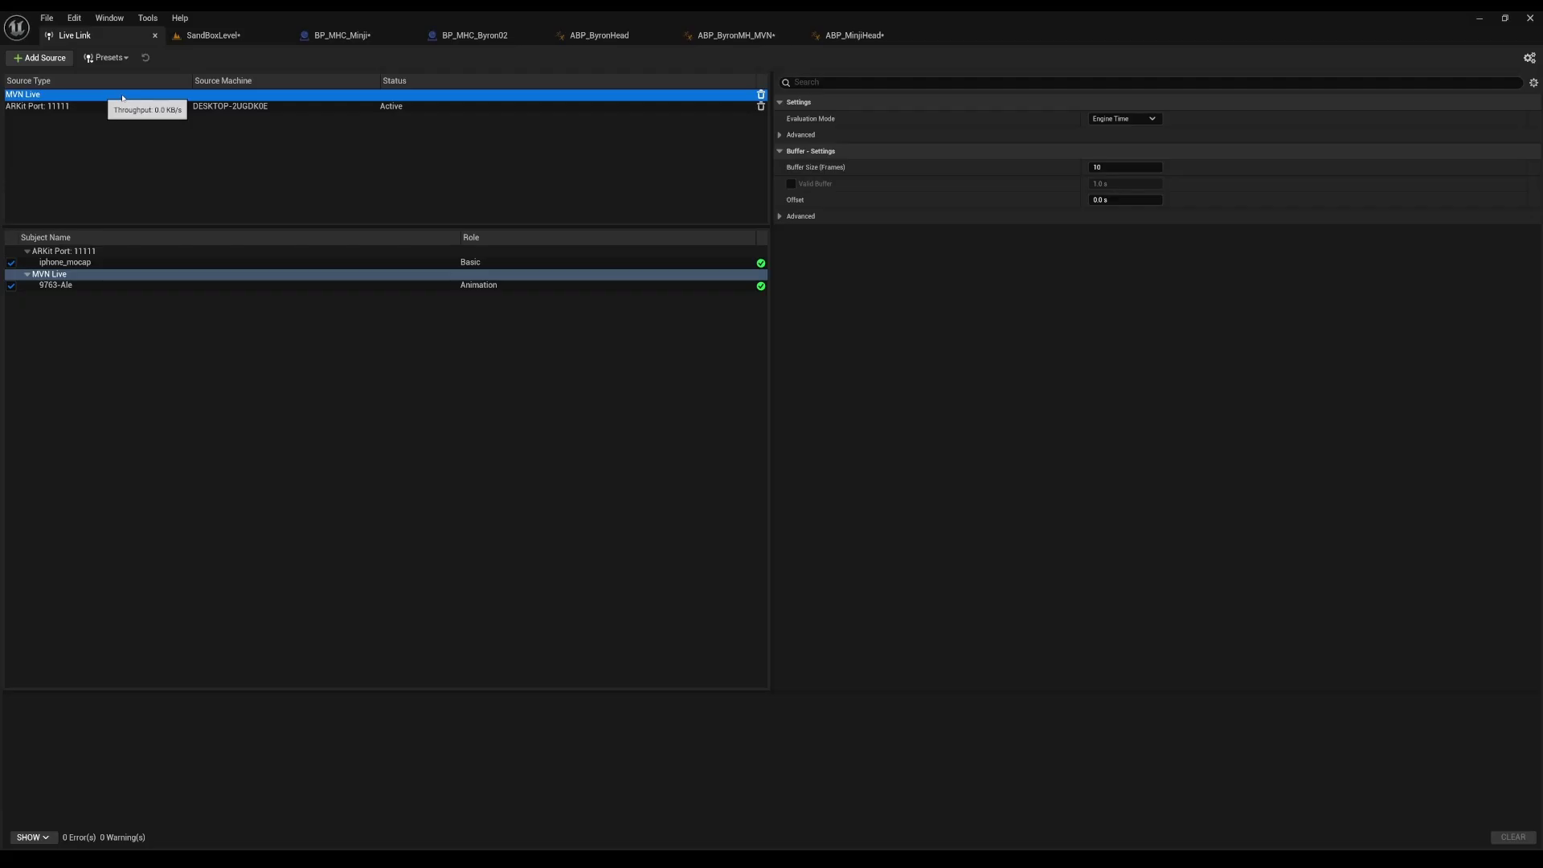
pyautogui.click(44, 106)
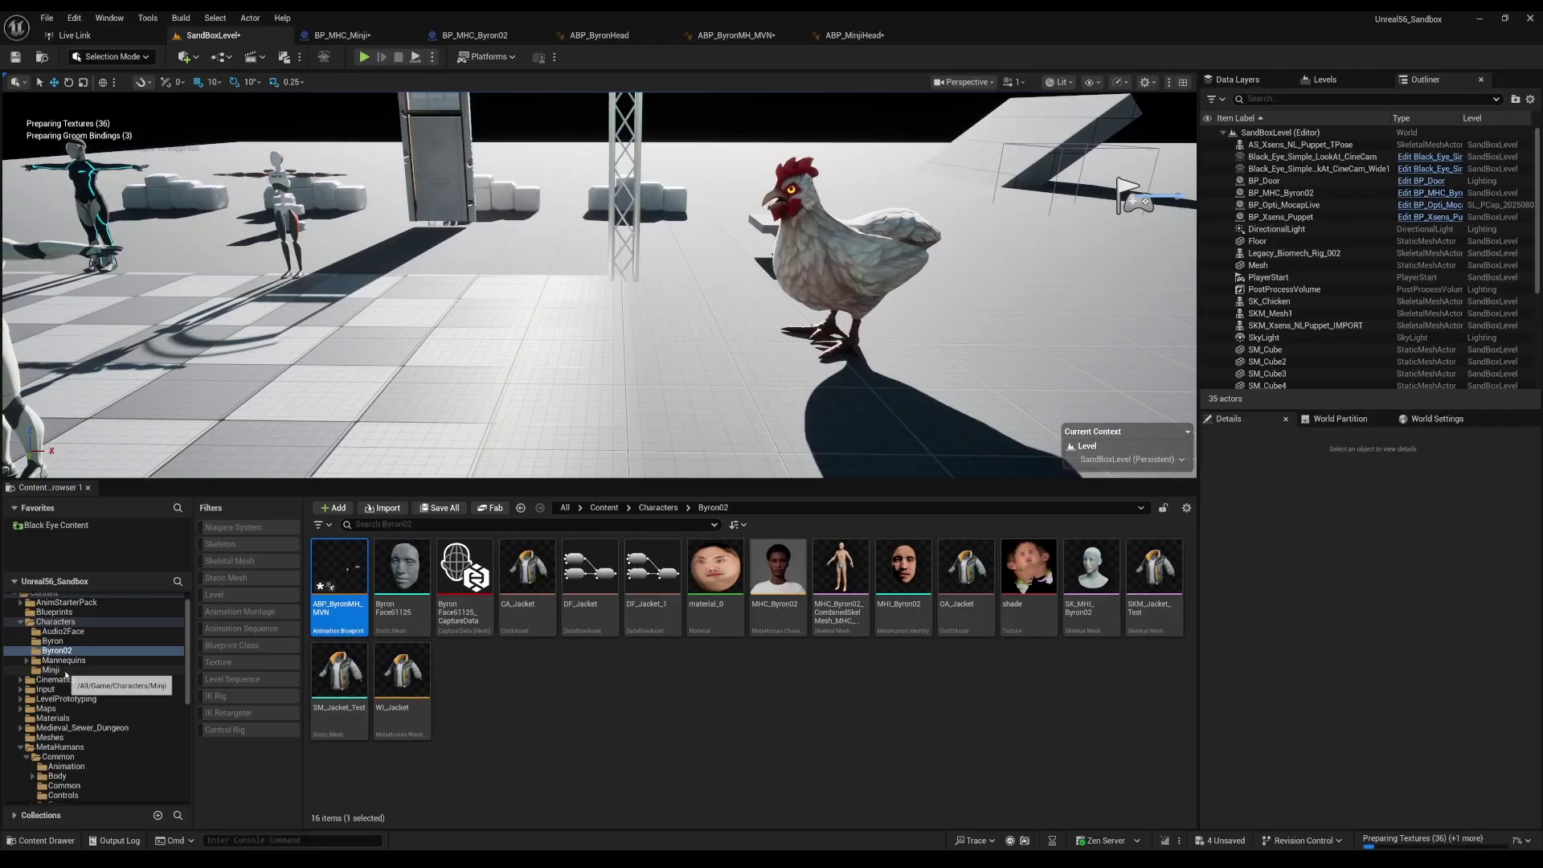
pyautogui.scroll(1, 71, 663)
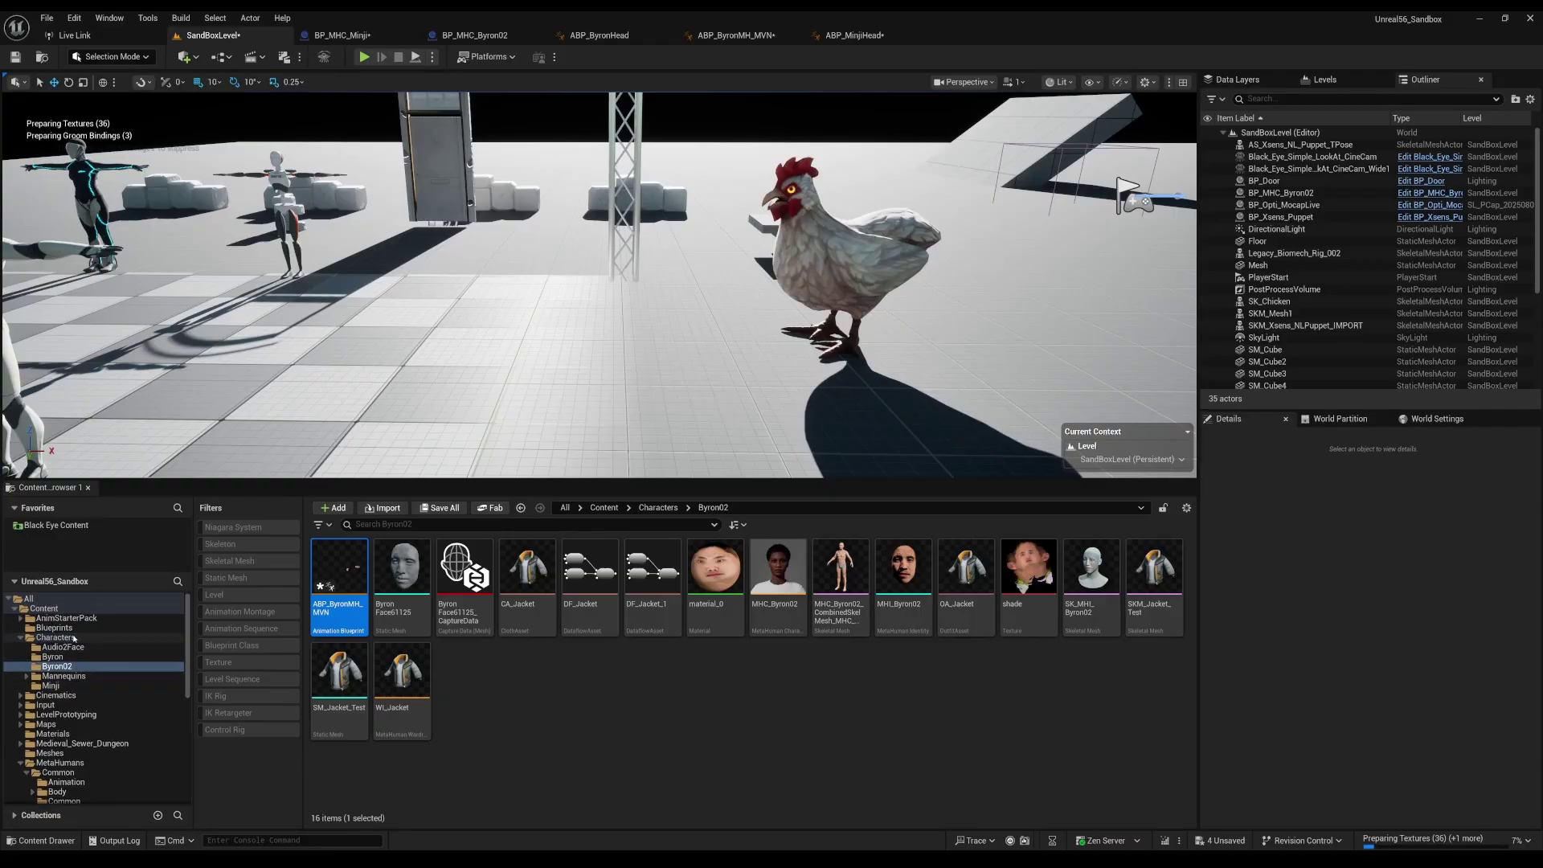
# Step: Place BP_MHC_Minji from MetaHumans/MHC_Minji into the level and frame her
pyautogui.click(73, 764)
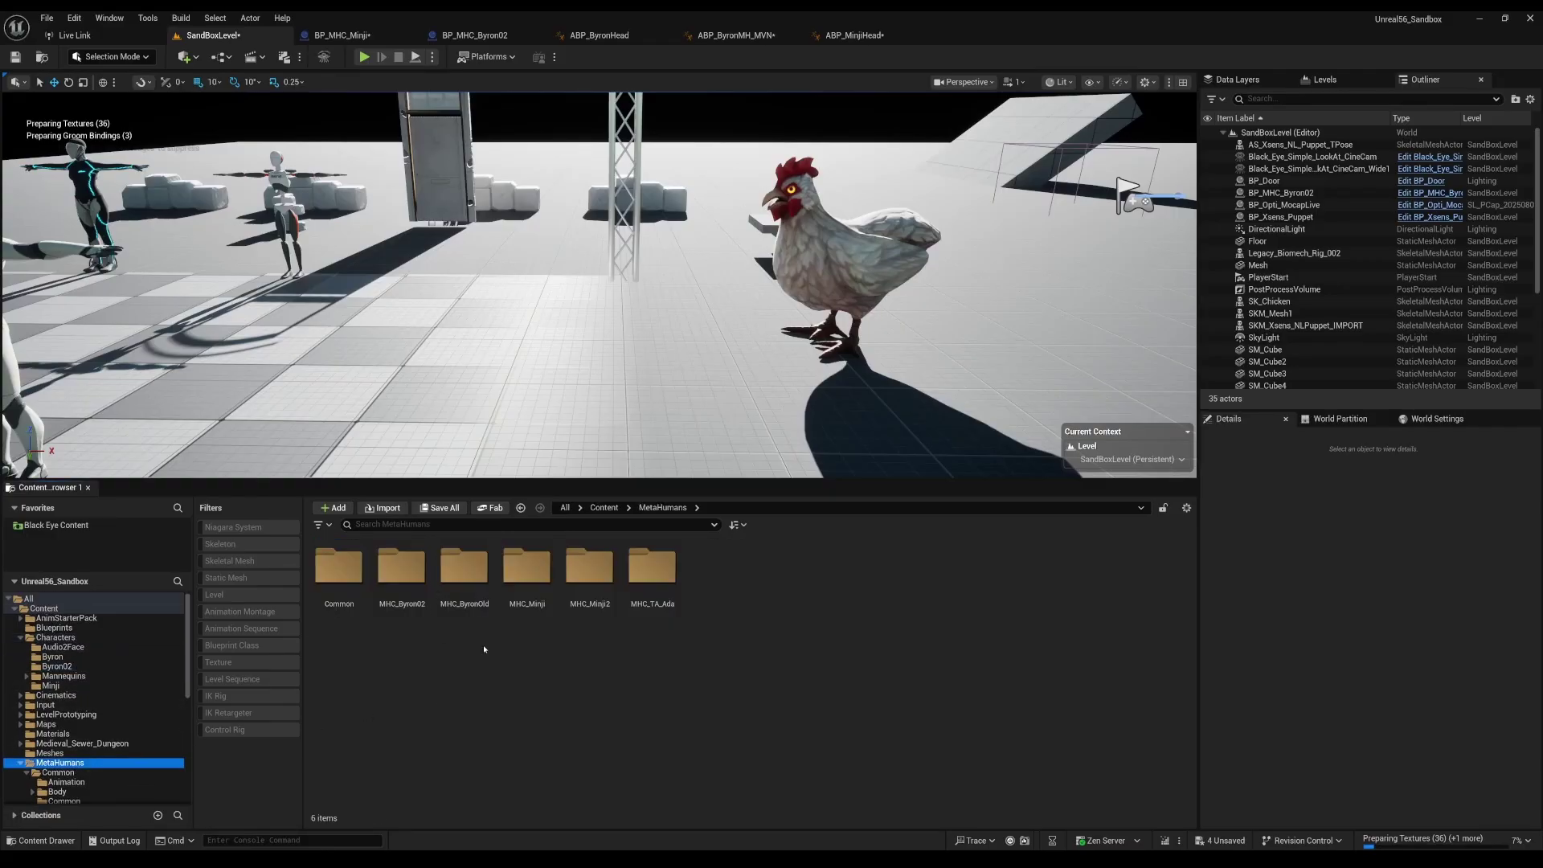
pyautogui.doubleClick(545, 586)
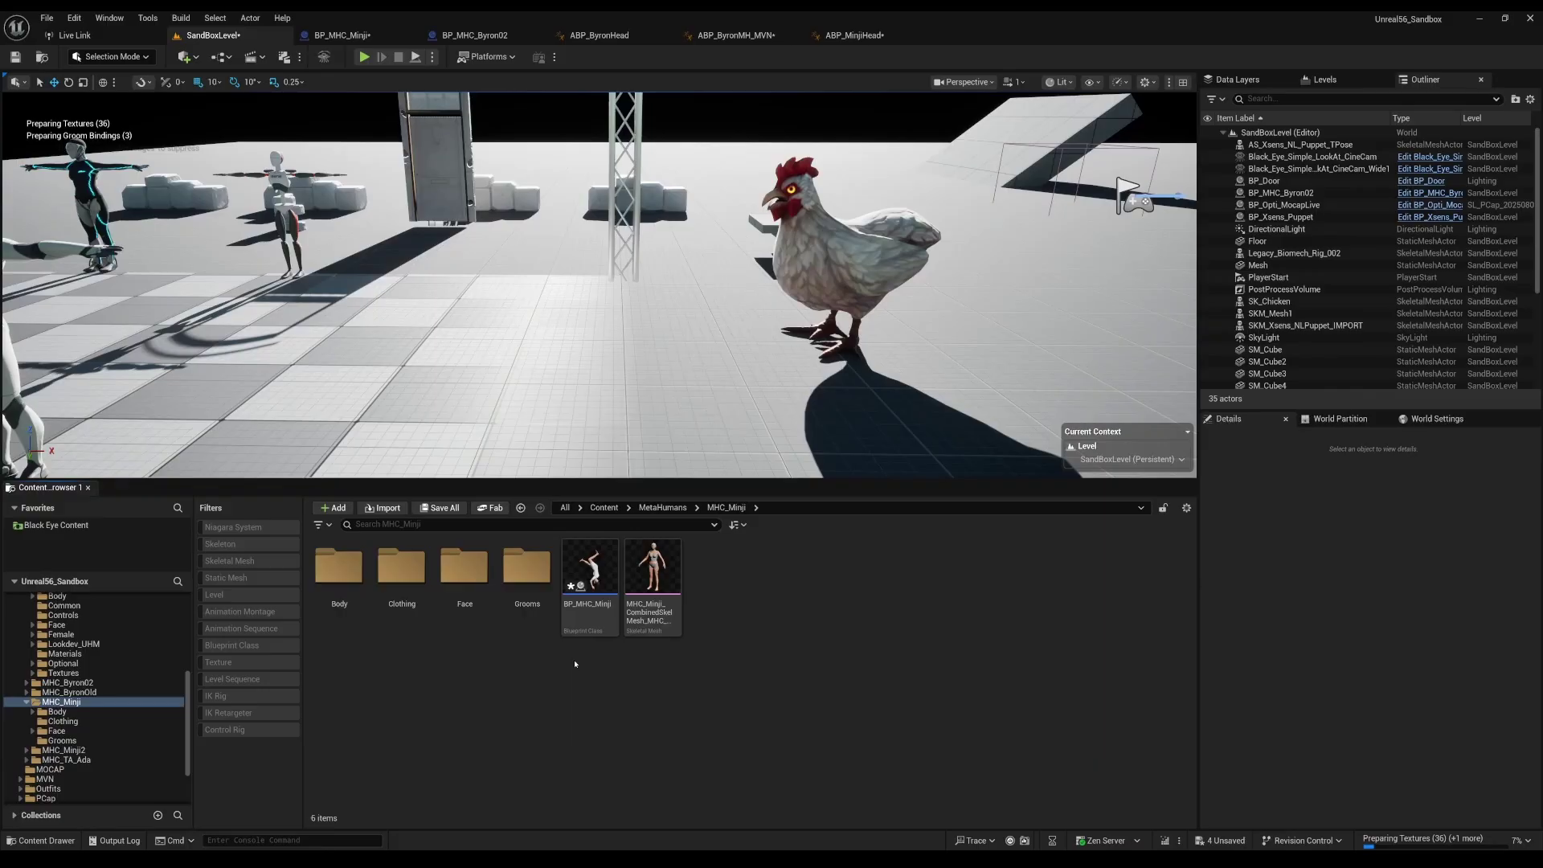
pyautogui.moveTo(590, 602); pyautogui.dragTo(475, 318)
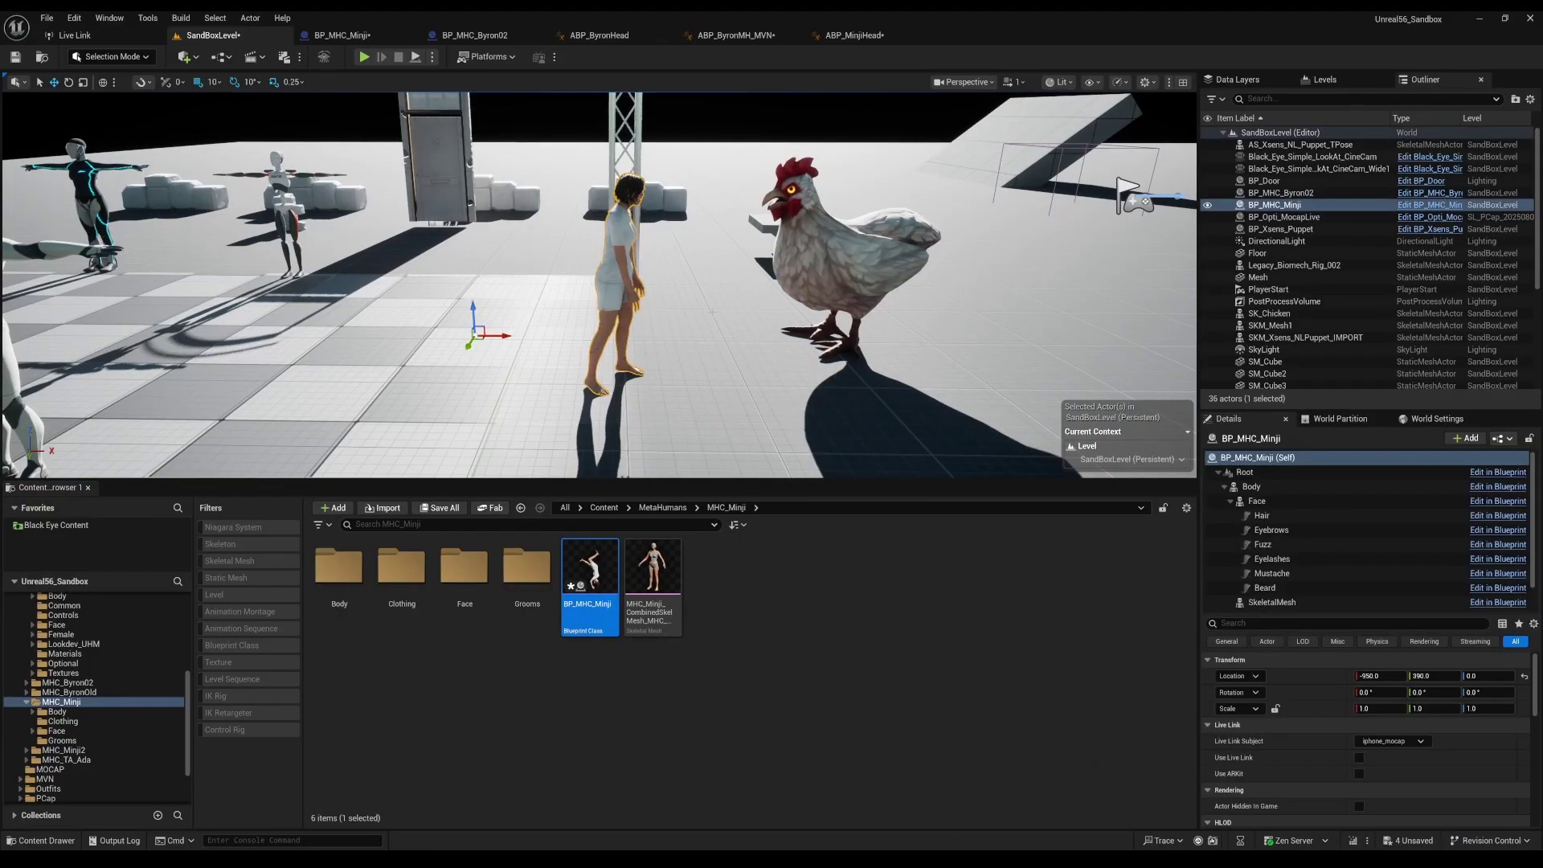
pyautogui.moveTo(713, 313); pyautogui.dragTo(674, 300, button='right')
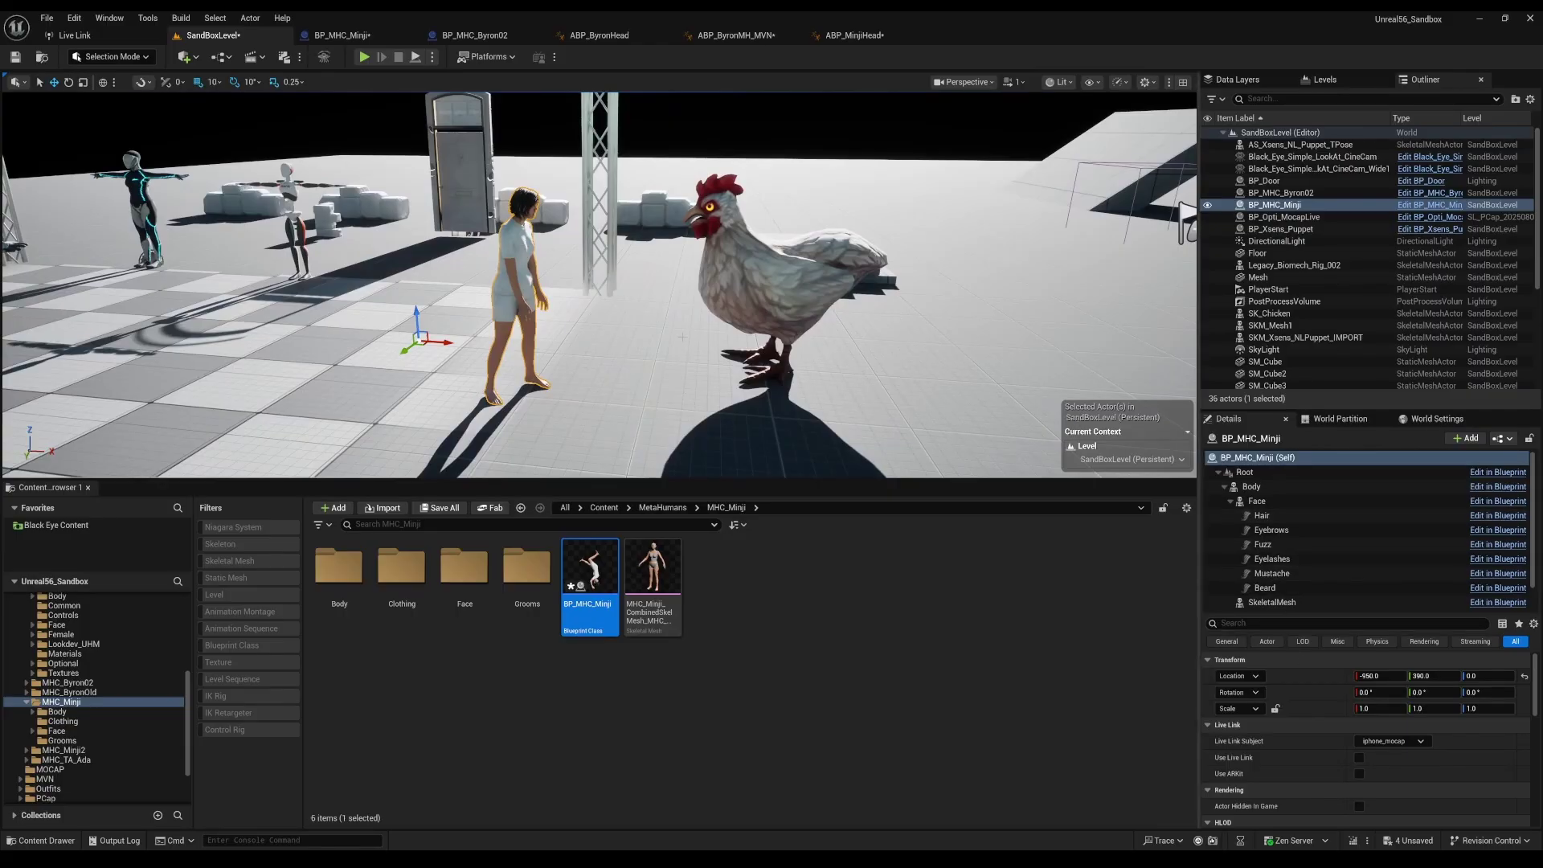
pyautogui.moveTo(674, 301); pyautogui.dragTo(674, 272, button='right')
pyautogui.press('f')
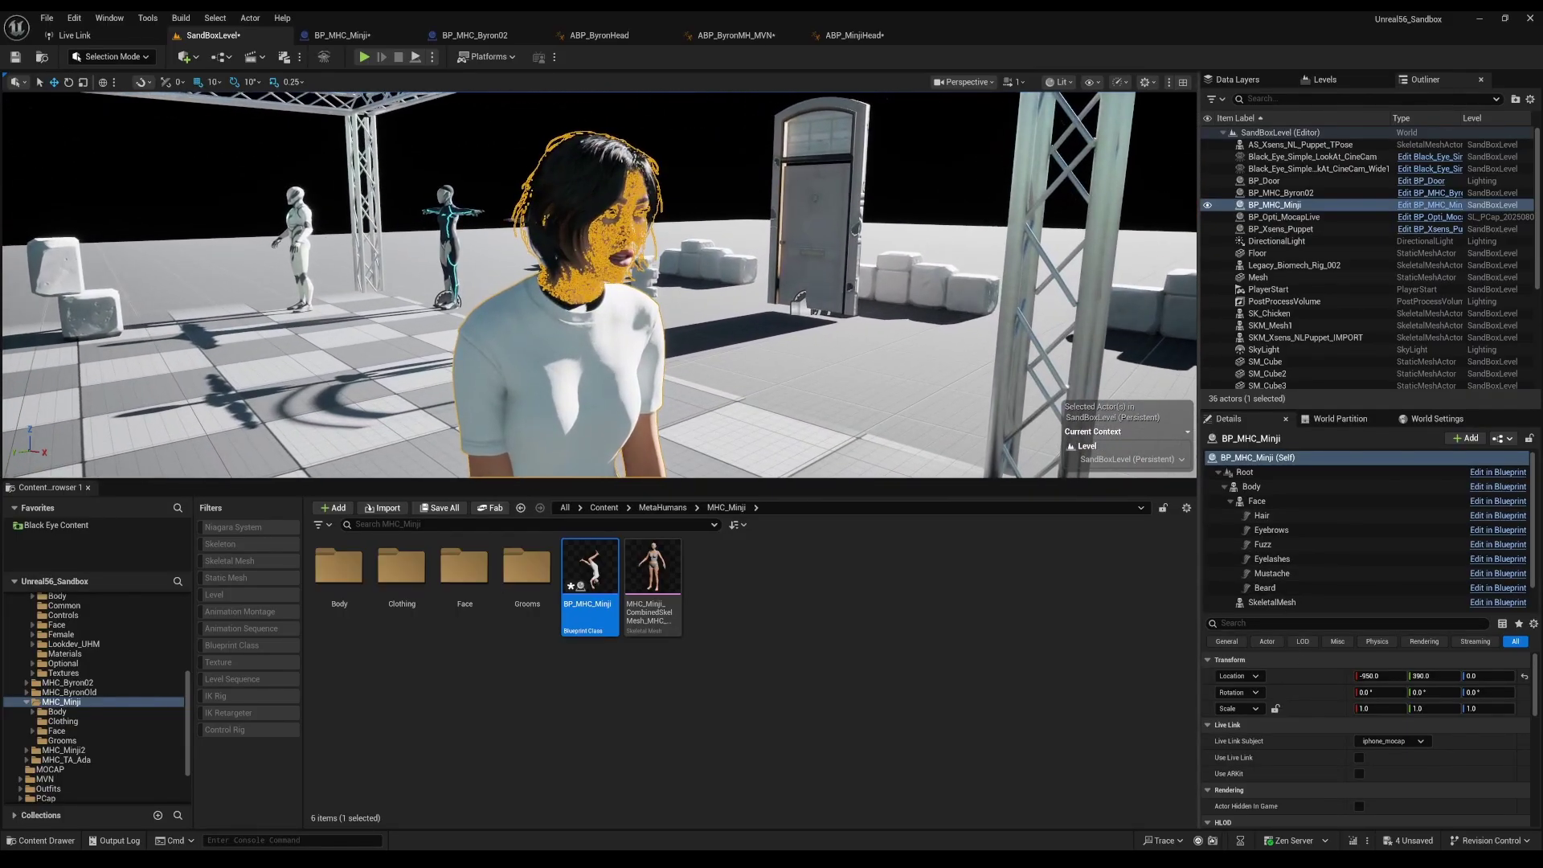
pyautogui.moveTo(674, 272); pyautogui.dragTo(675, 271, button='right')
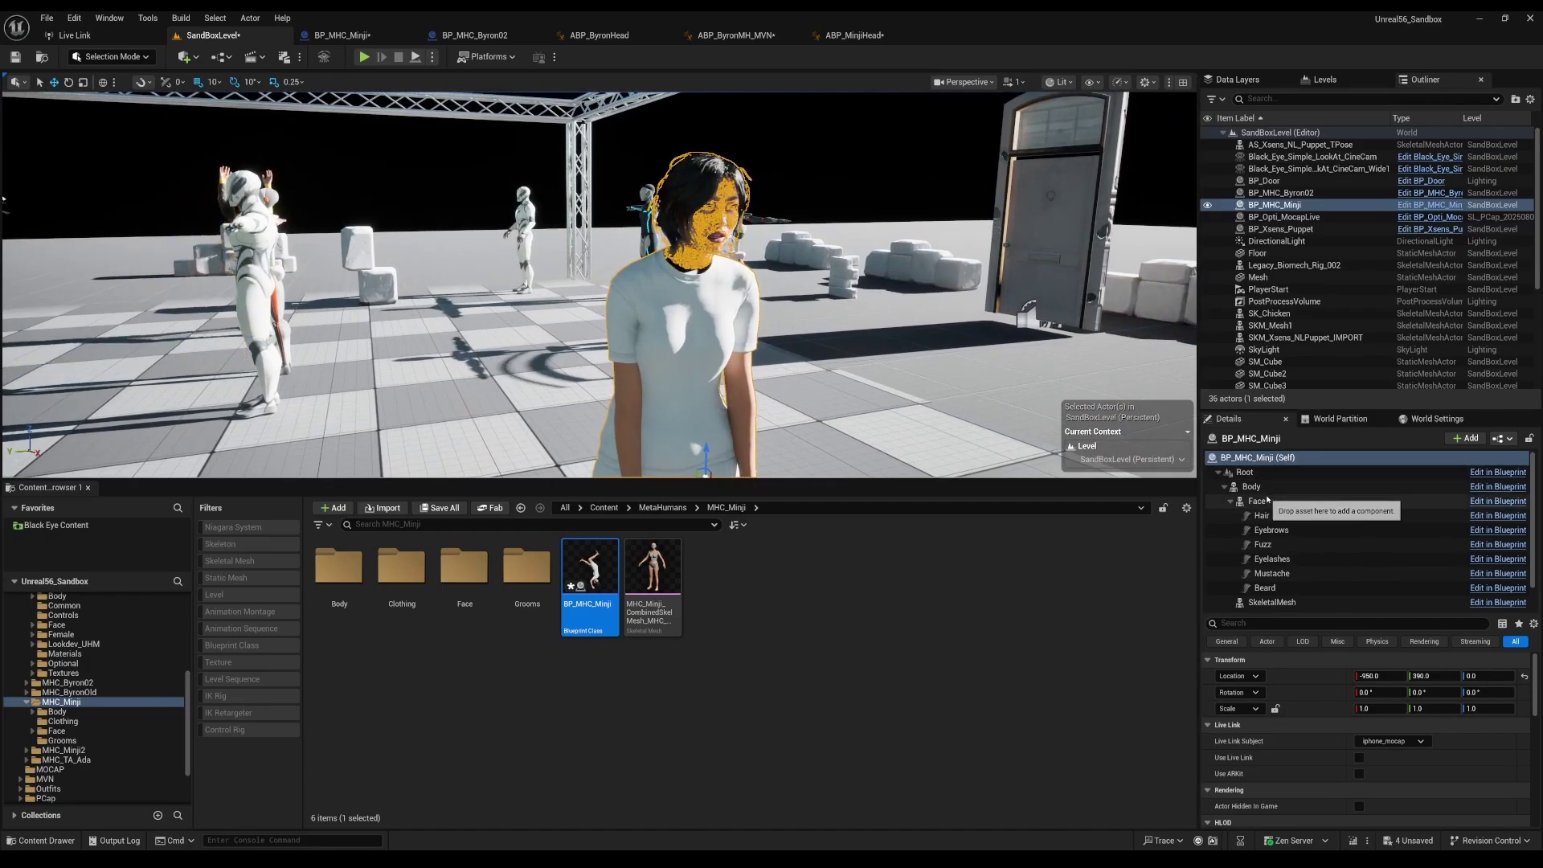
# Step: Check Face and Body Anim Classes and add a Live Link Controller component to Minji
pyautogui.click(1278, 501)
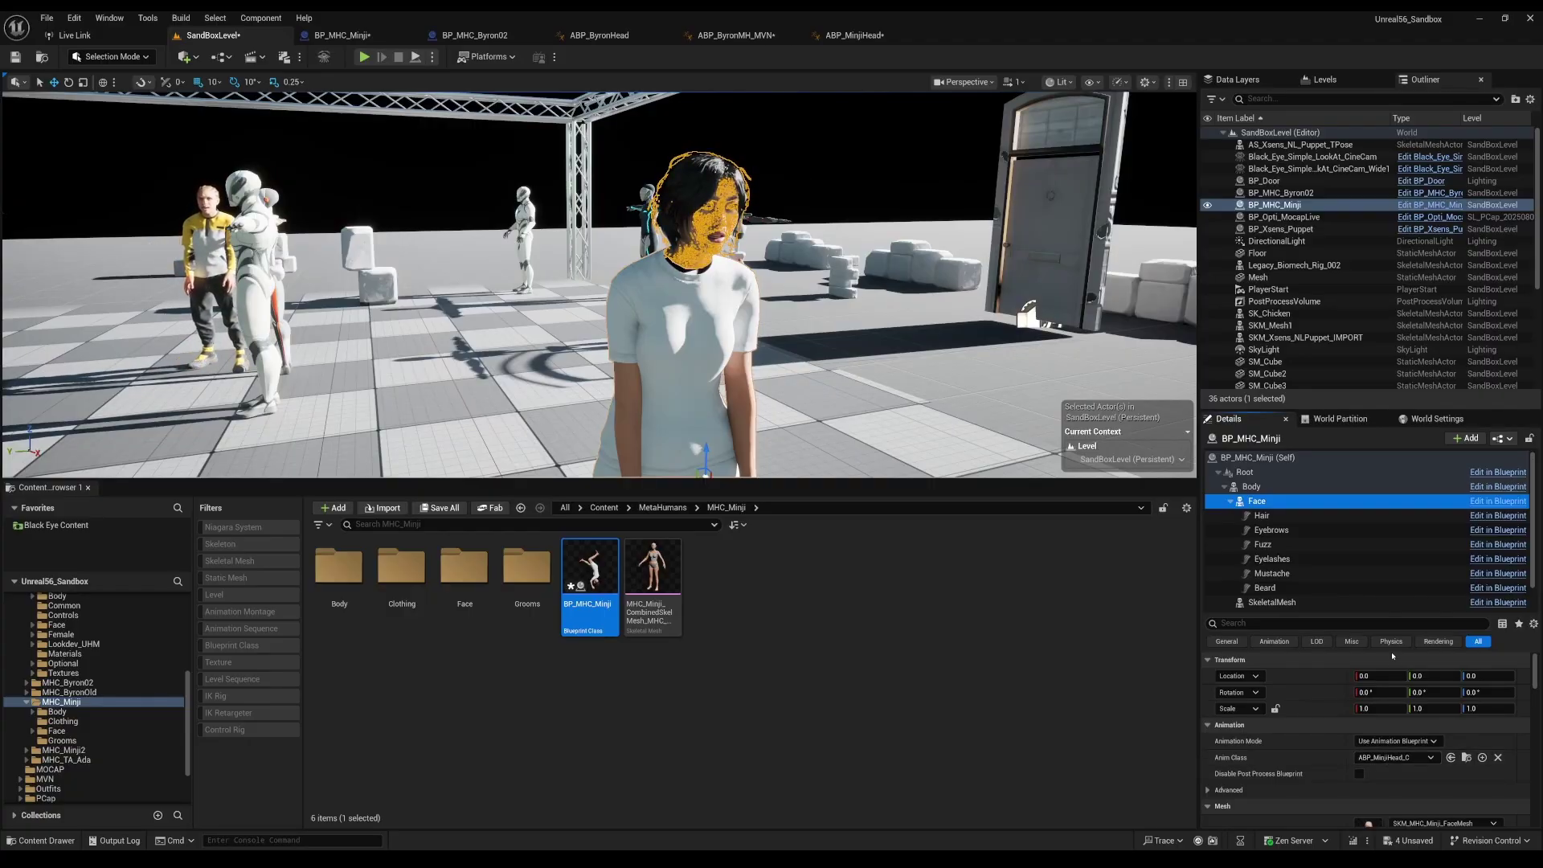
pyautogui.click(1254, 486)
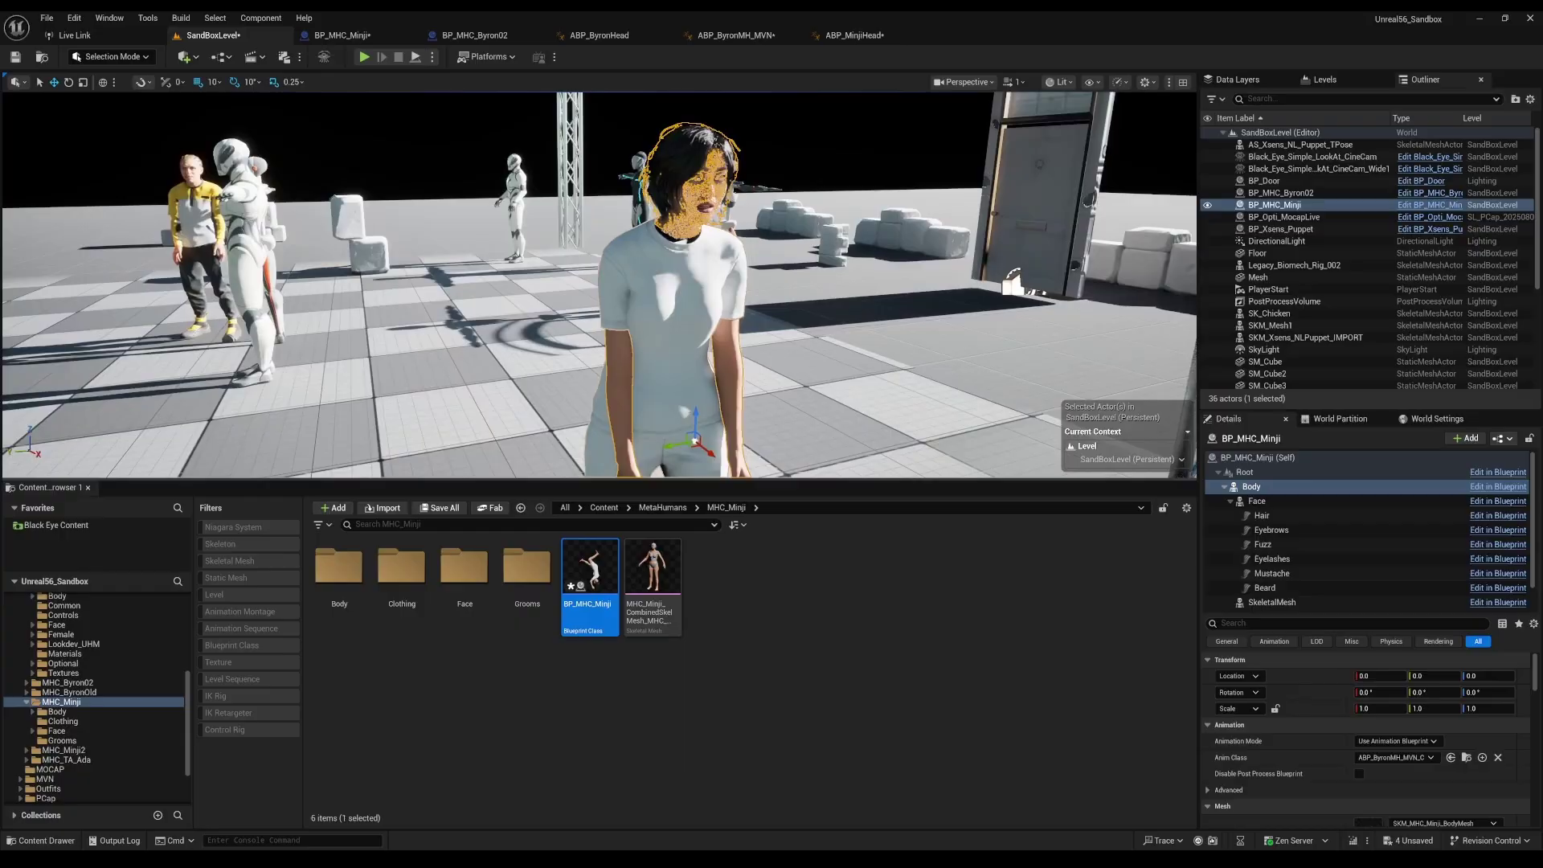
pyautogui.moveTo(603, 290); pyautogui.dragTo(628, 301, button='right')
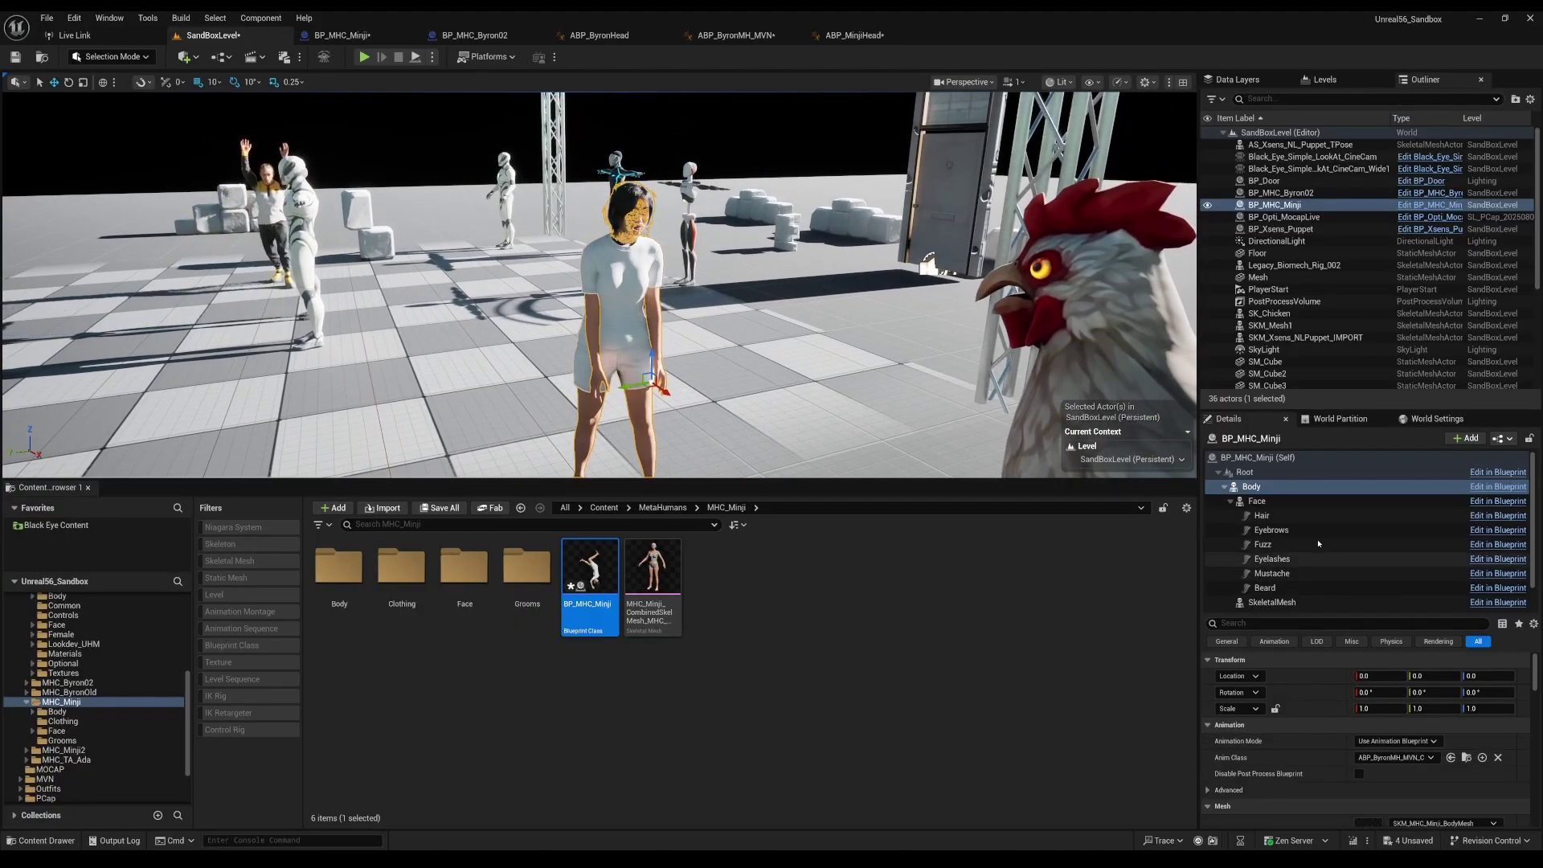
pyautogui.click(1464, 438)
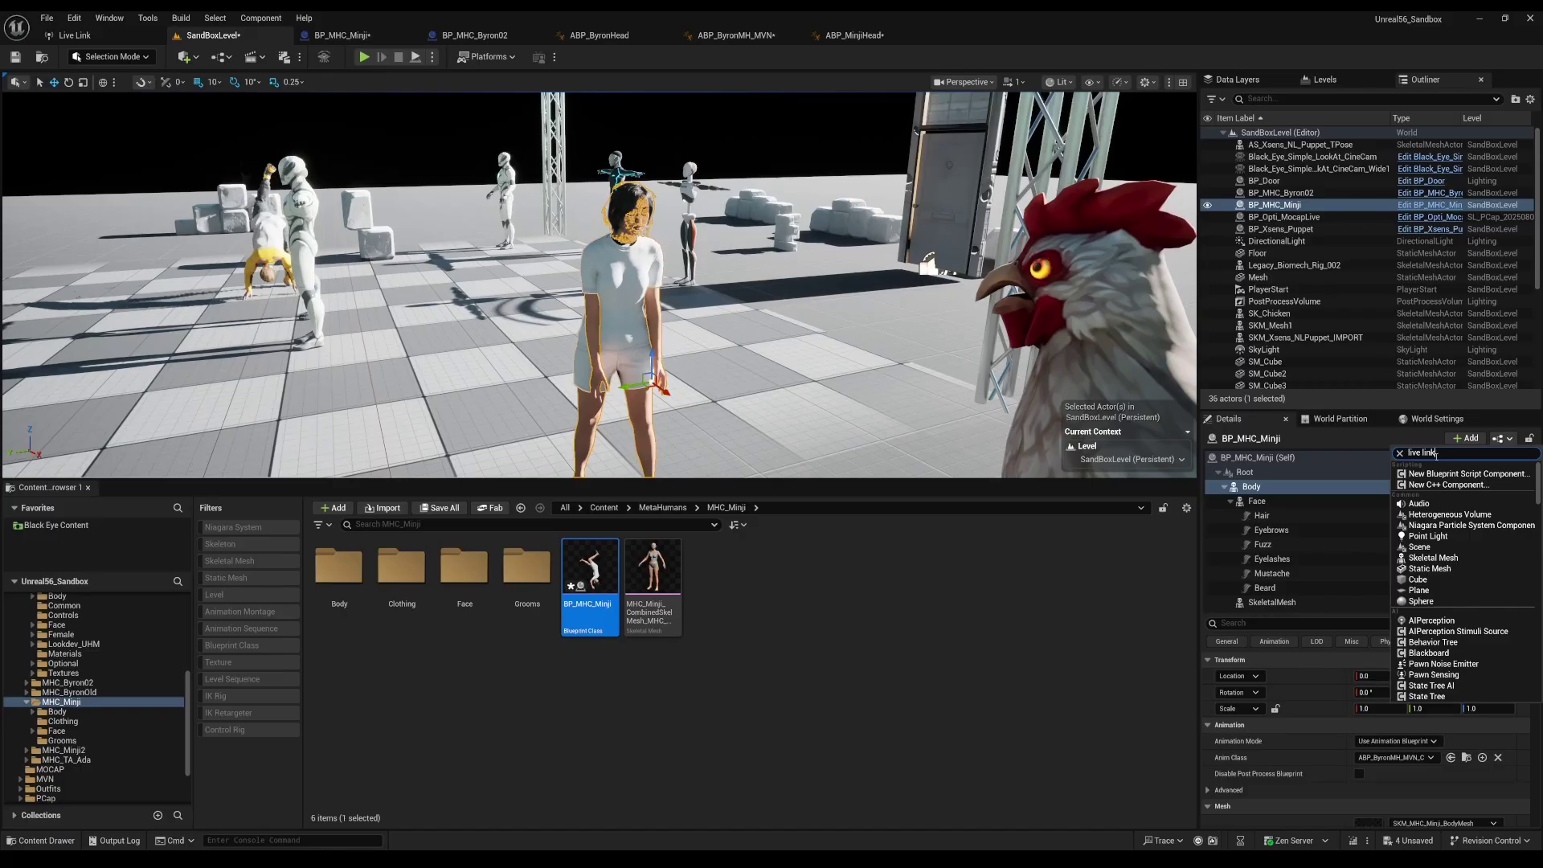
pyautogui.click(1446, 474)
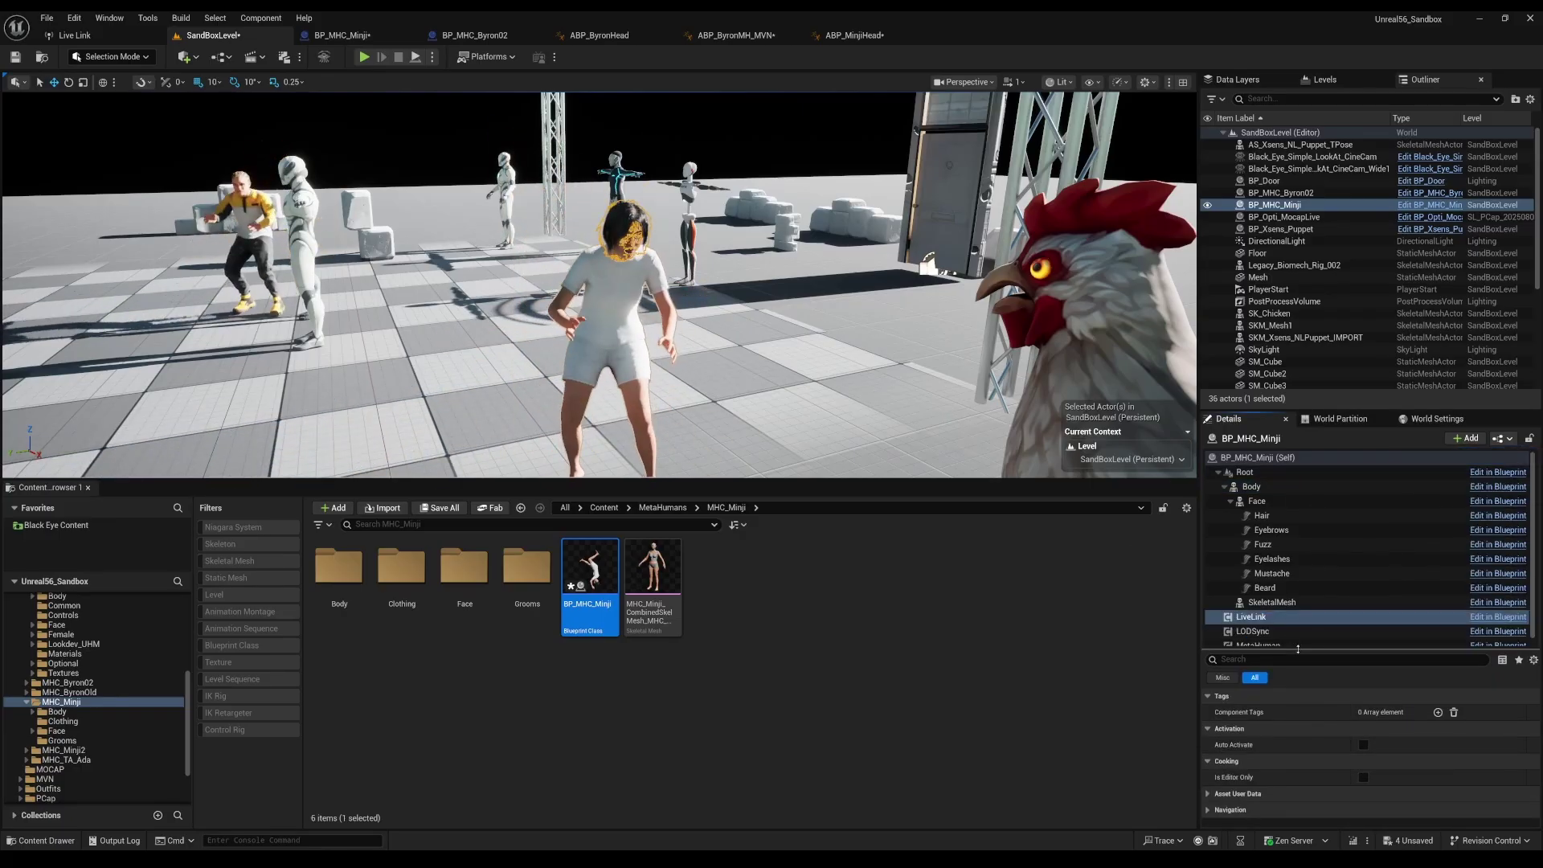
# Step: Open the BP_MHC_Minji Blueprint
pyautogui.click(363, 398)
pyautogui.moveTo(362, 398); pyautogui.dragTo(390, 20, button='right')
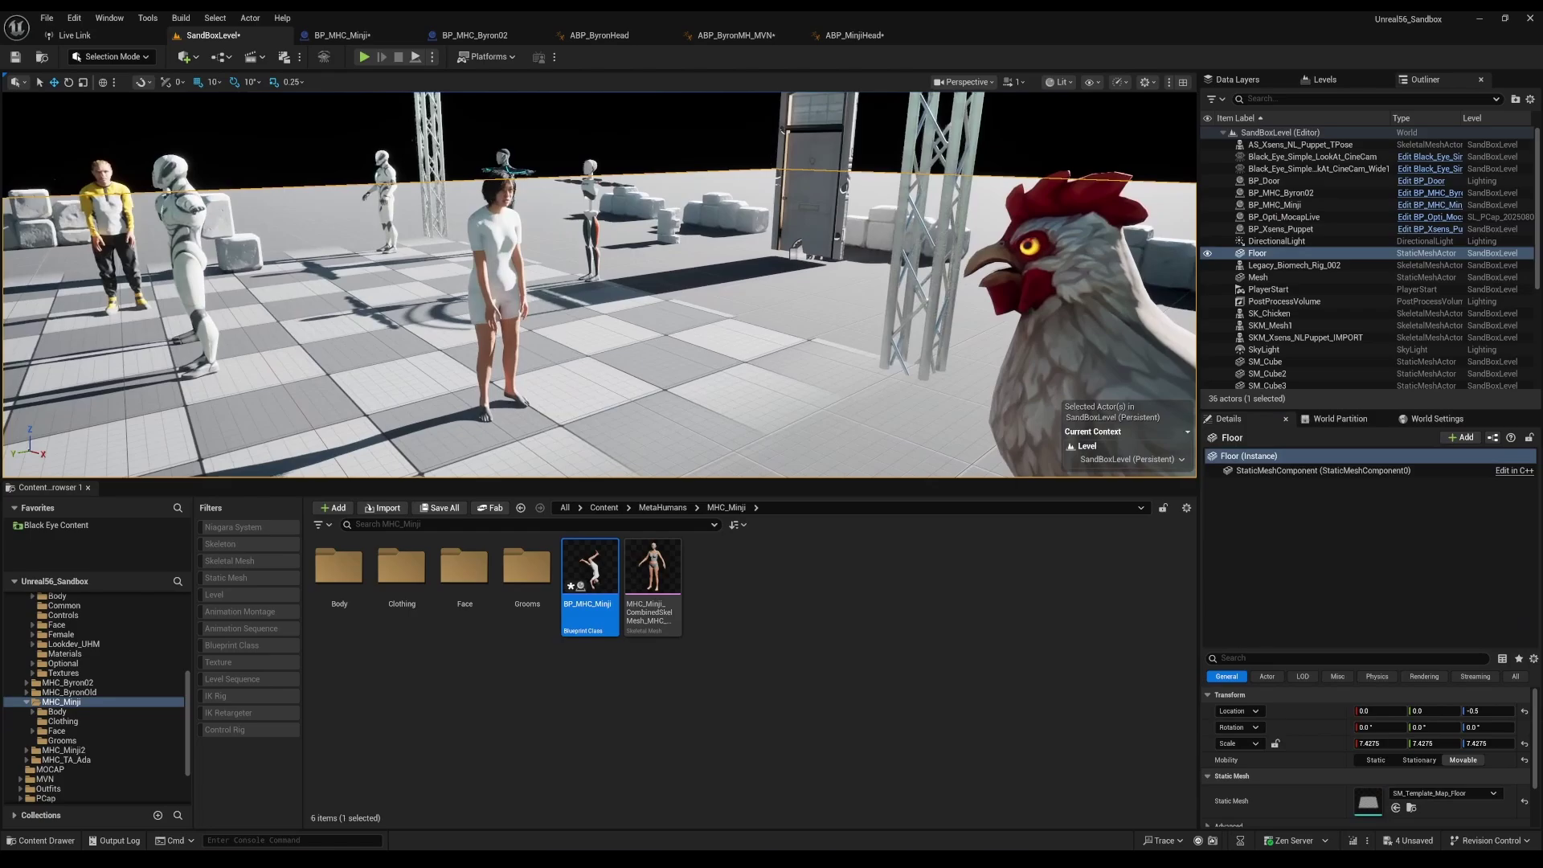
pyautogui.click(361, 34)
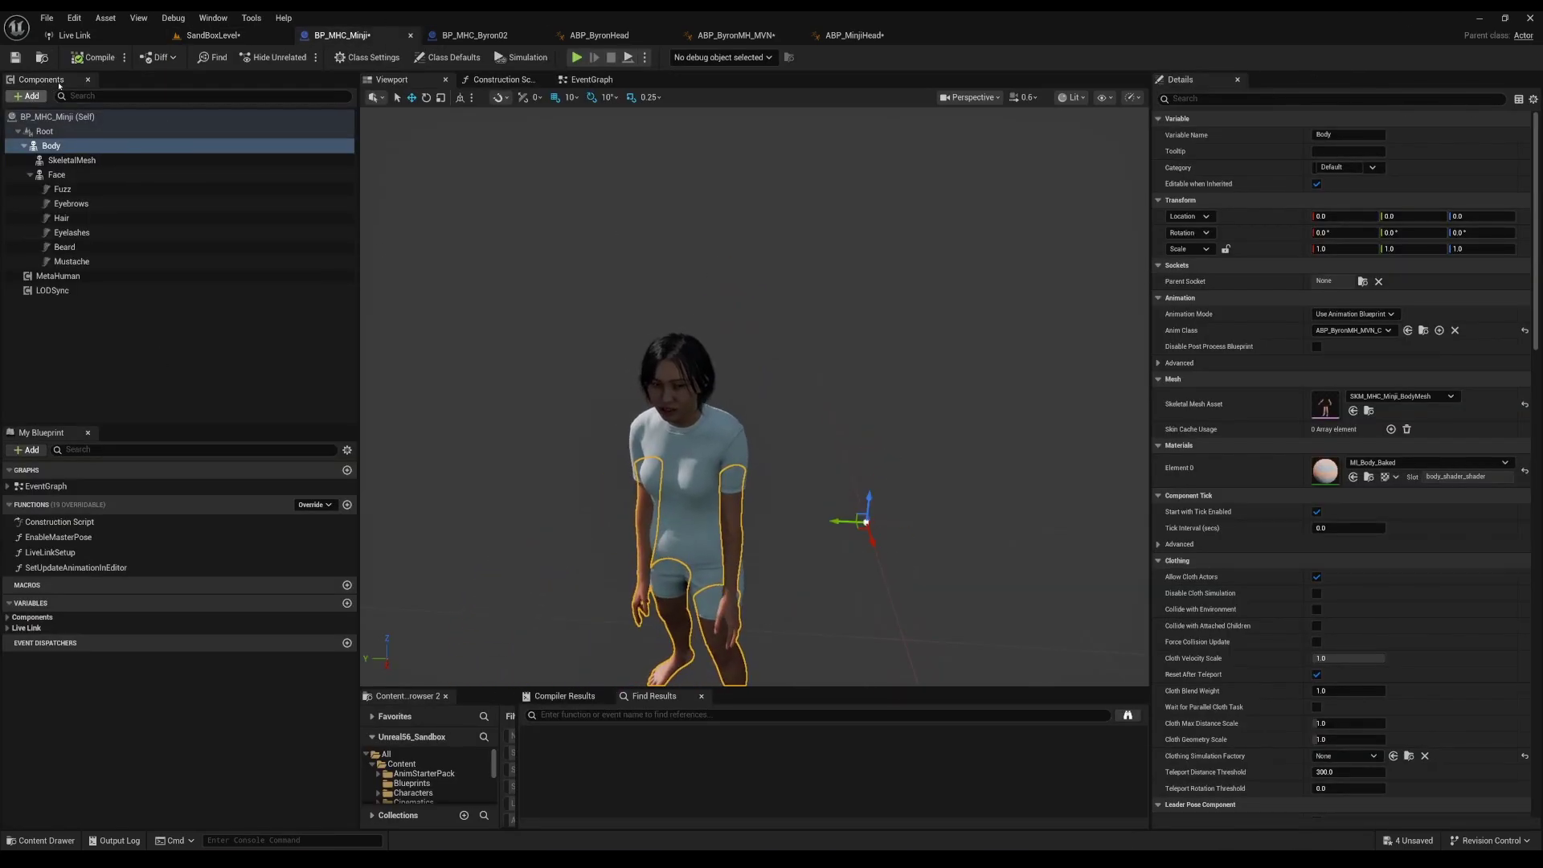
# Step: Add a Live Link Skeletal Animation component, set LODSync Forced LOD to 0, and view Minji in SandBoxLevel
pyautogui.click(27, 96)
pyautogui.write('live link')
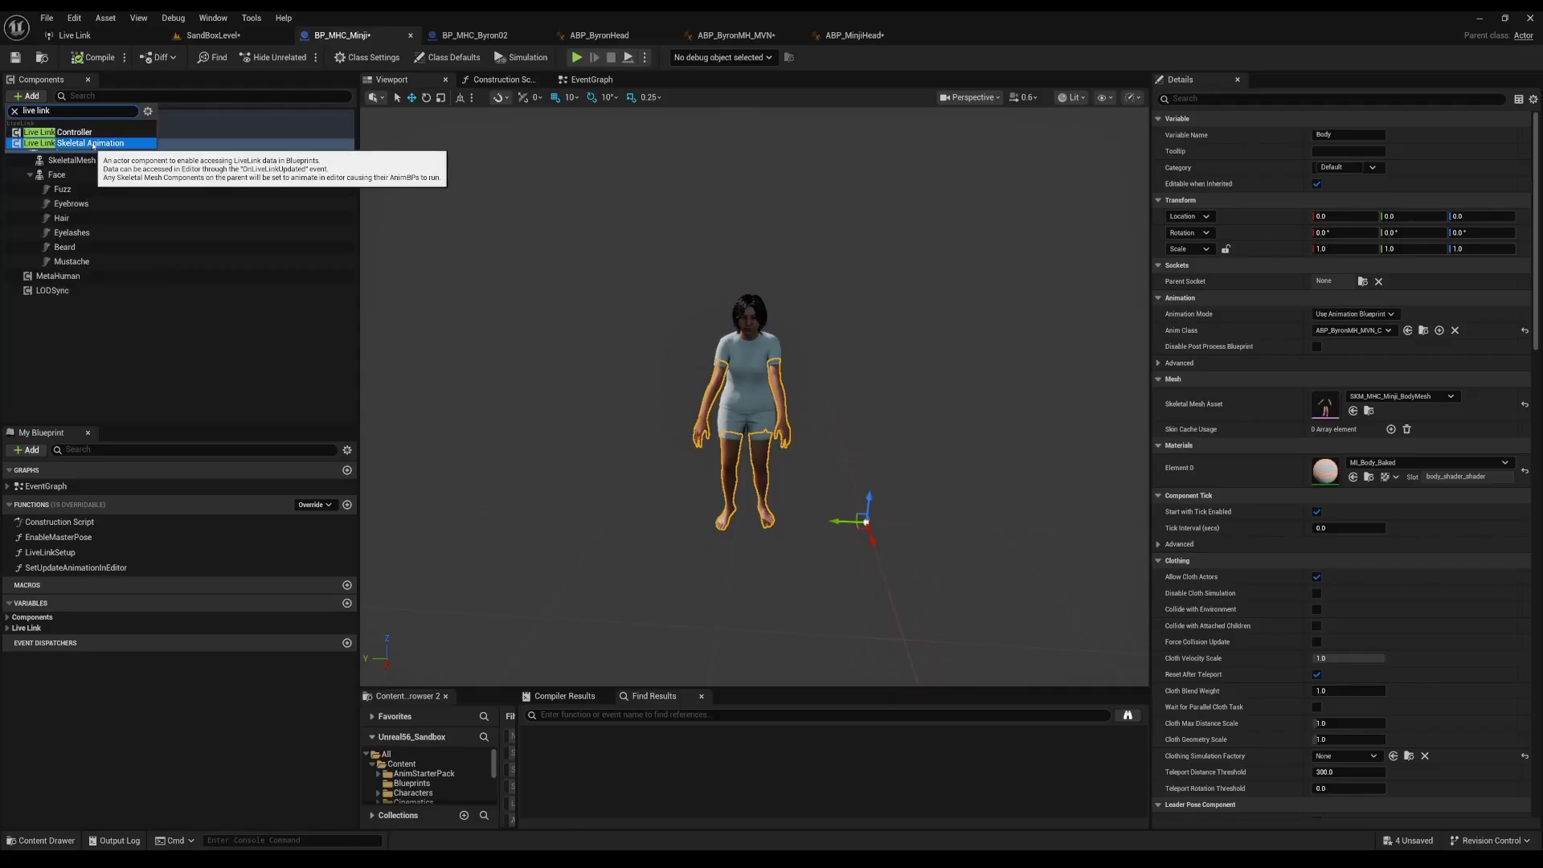
pyautogui.click(90, 143)
pyautogui.click(132, 347)
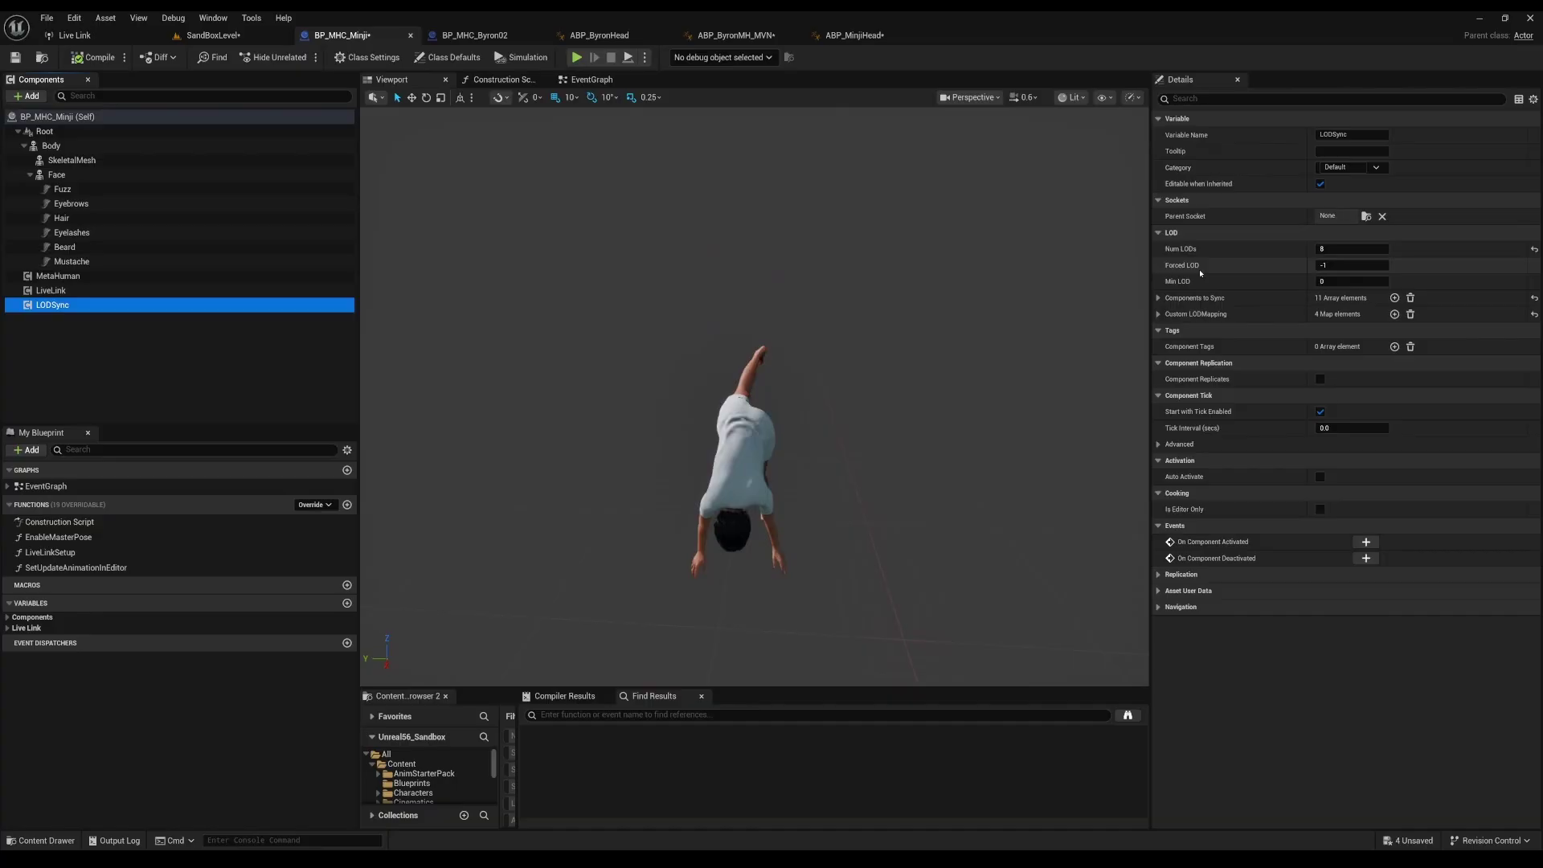
pyautogui.click(1352, 266)
pyautogui.write('0')
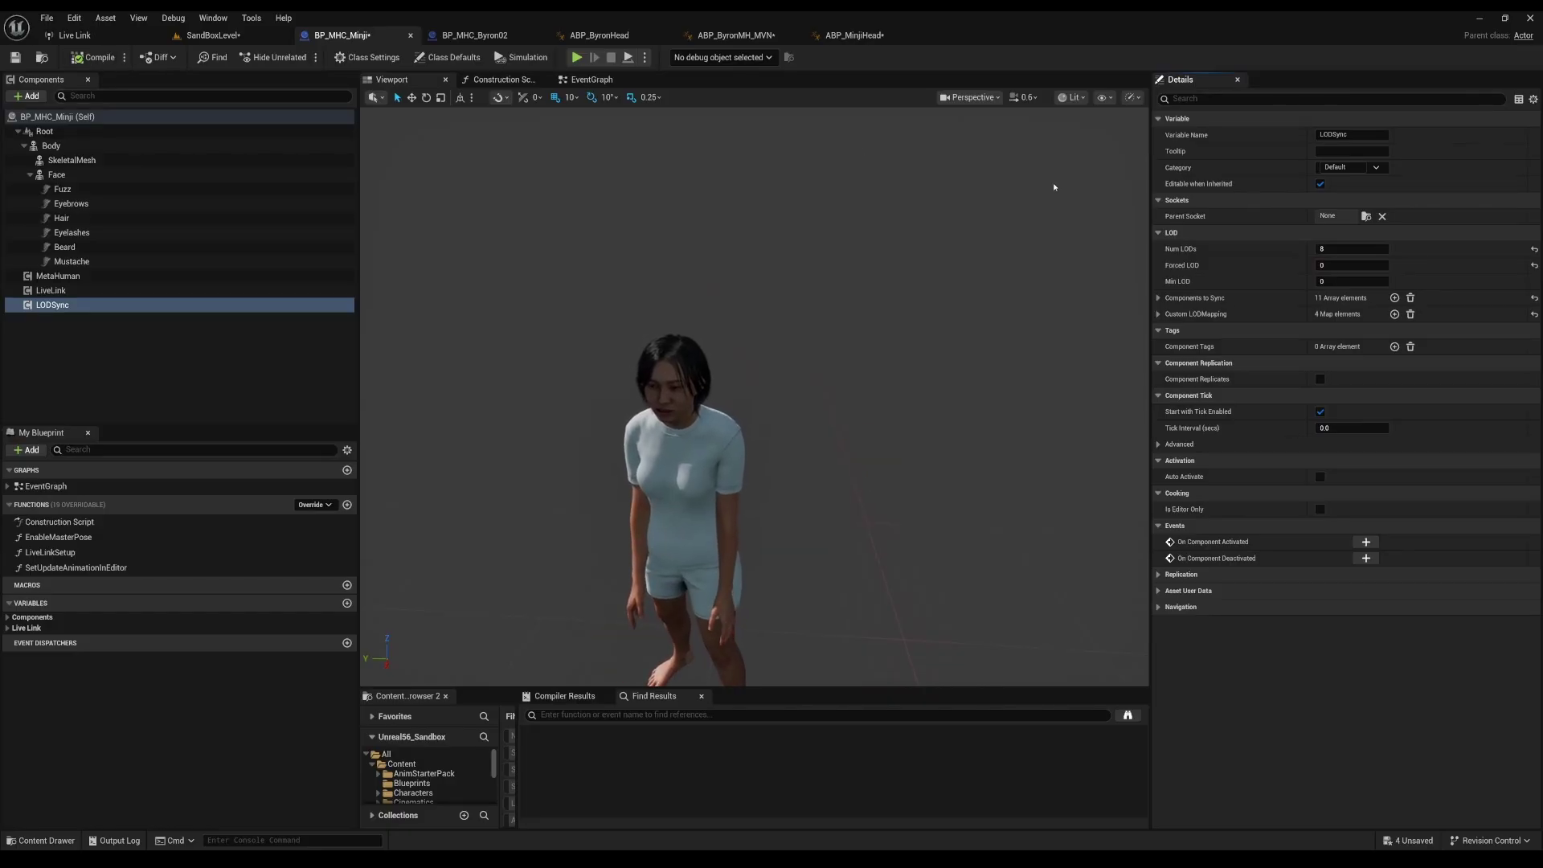
pyautogui.click(221, 37)
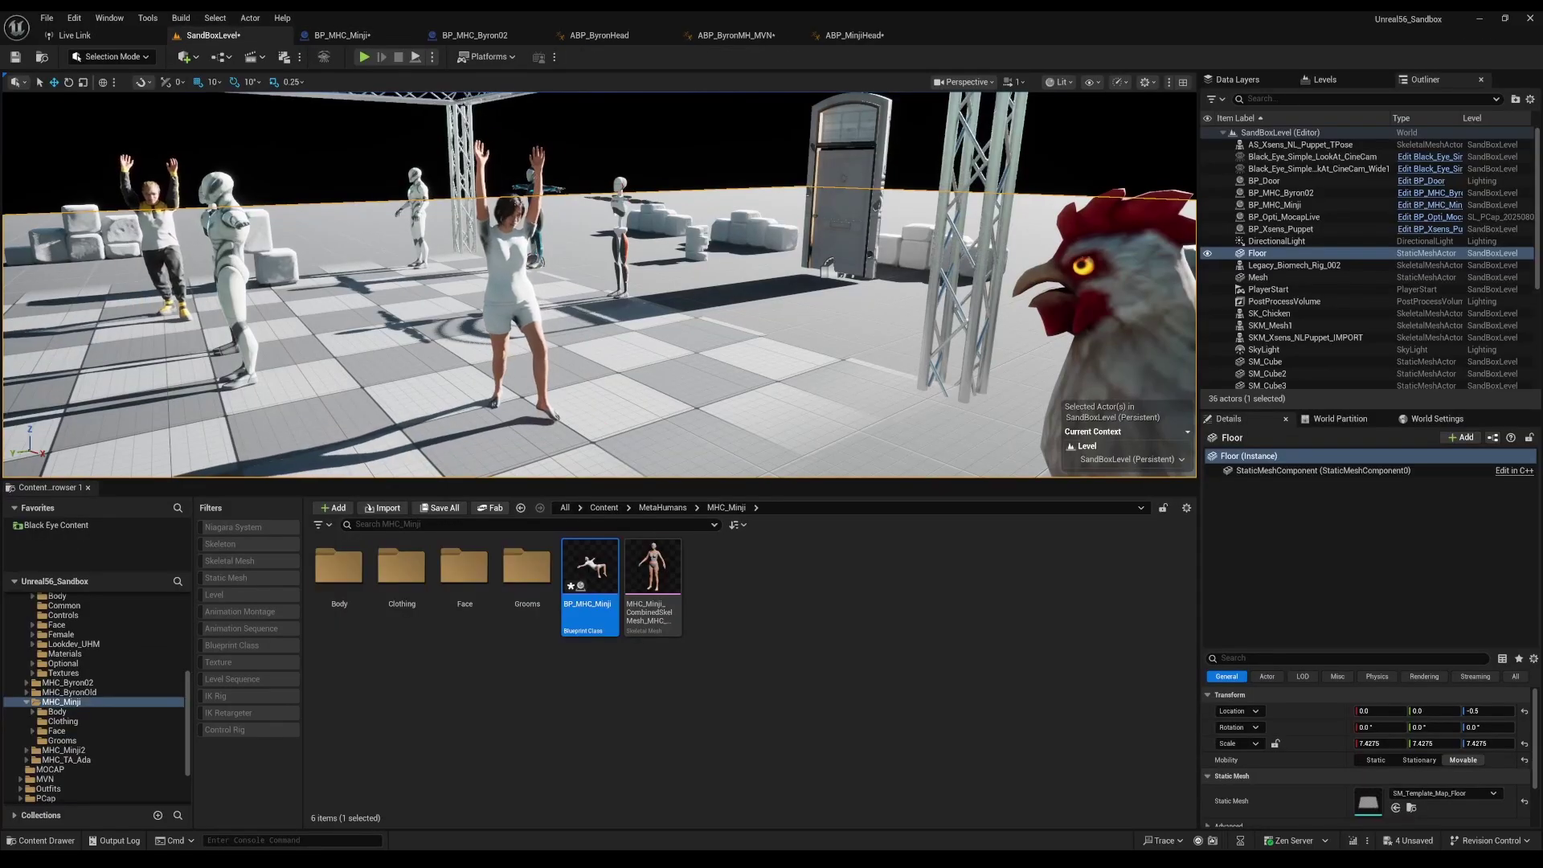